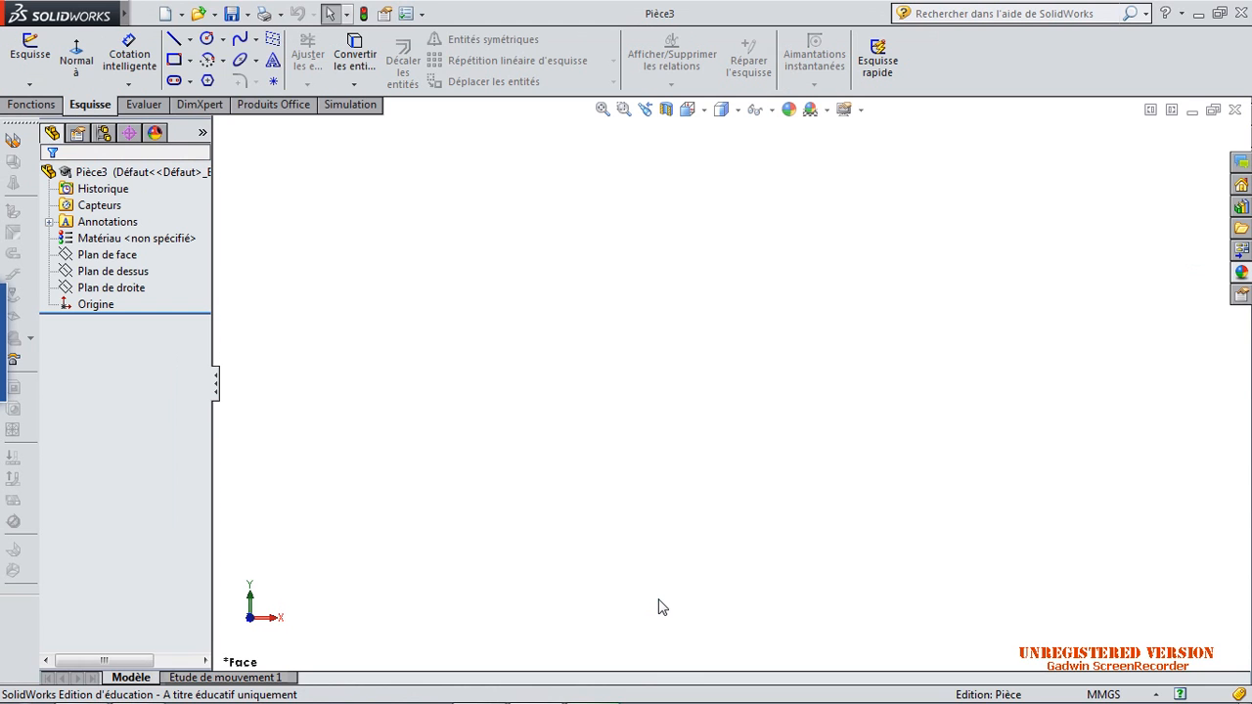
Step: Sketch a corner rectangle on the front plane (Plan de face), starting at the origin, about 118 mm wide and 17 mm high
left_click(108, 256)
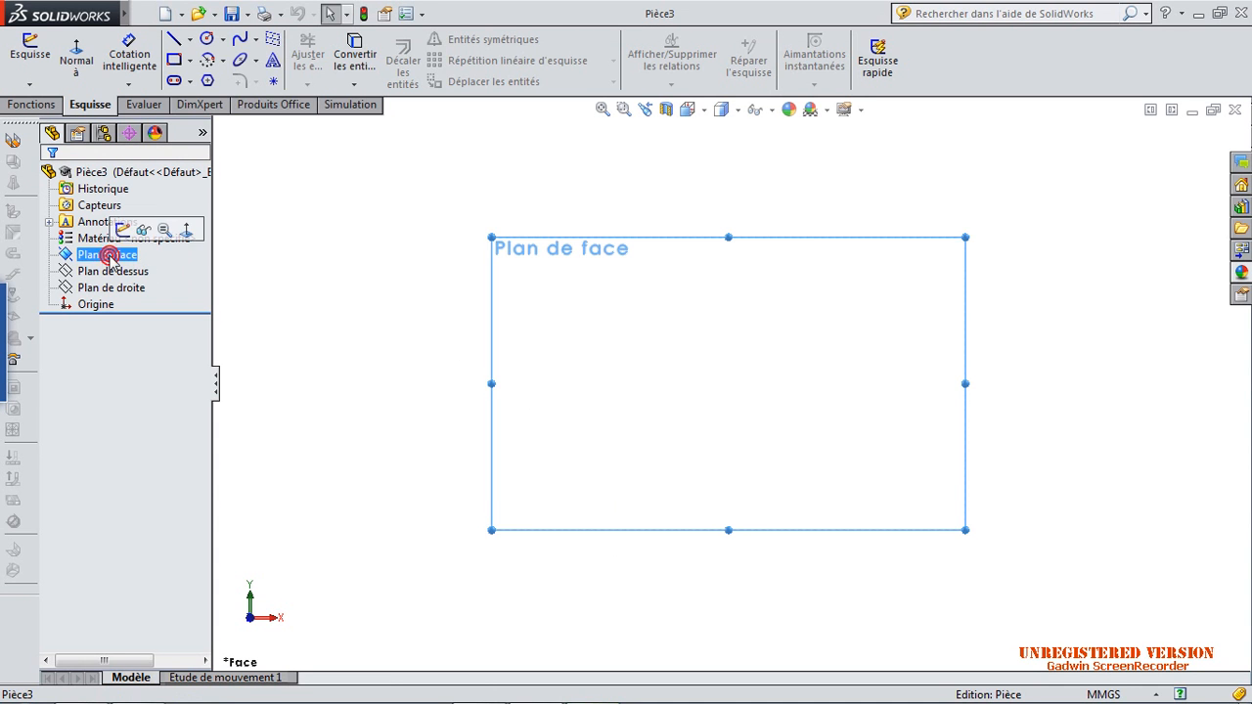
left_click(29, 55)
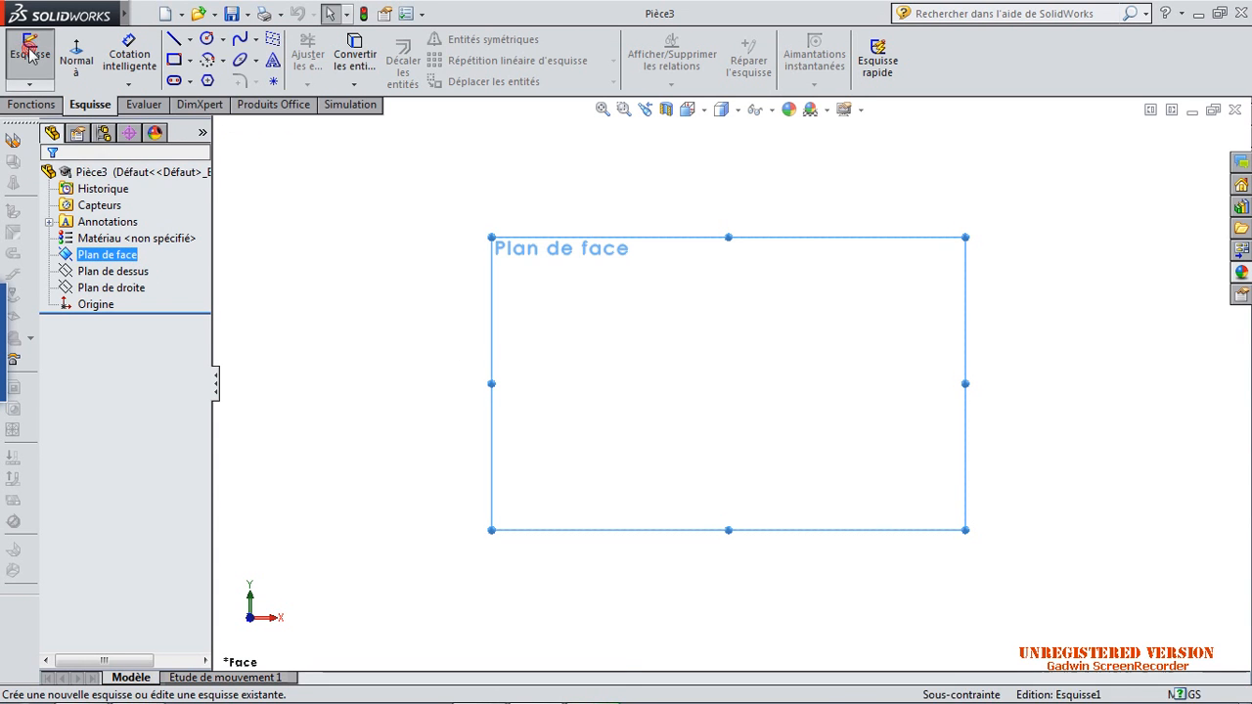
left_click(177, 61)
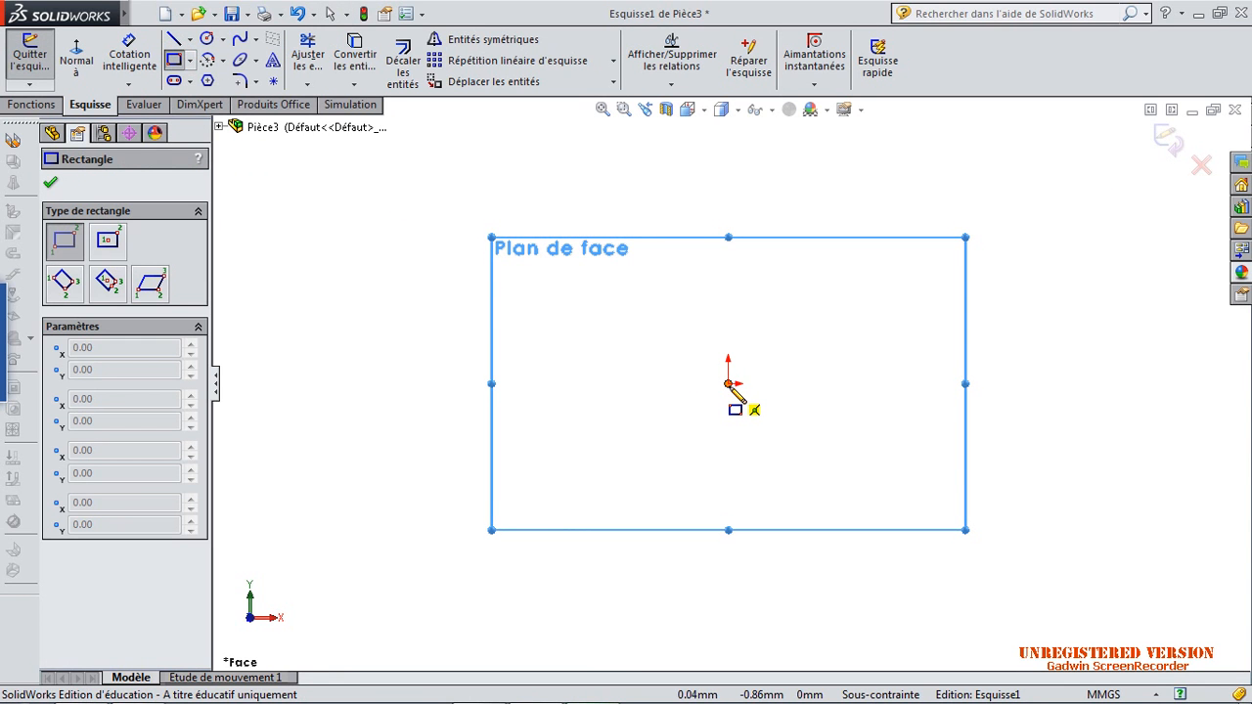
left_click(728, 384)
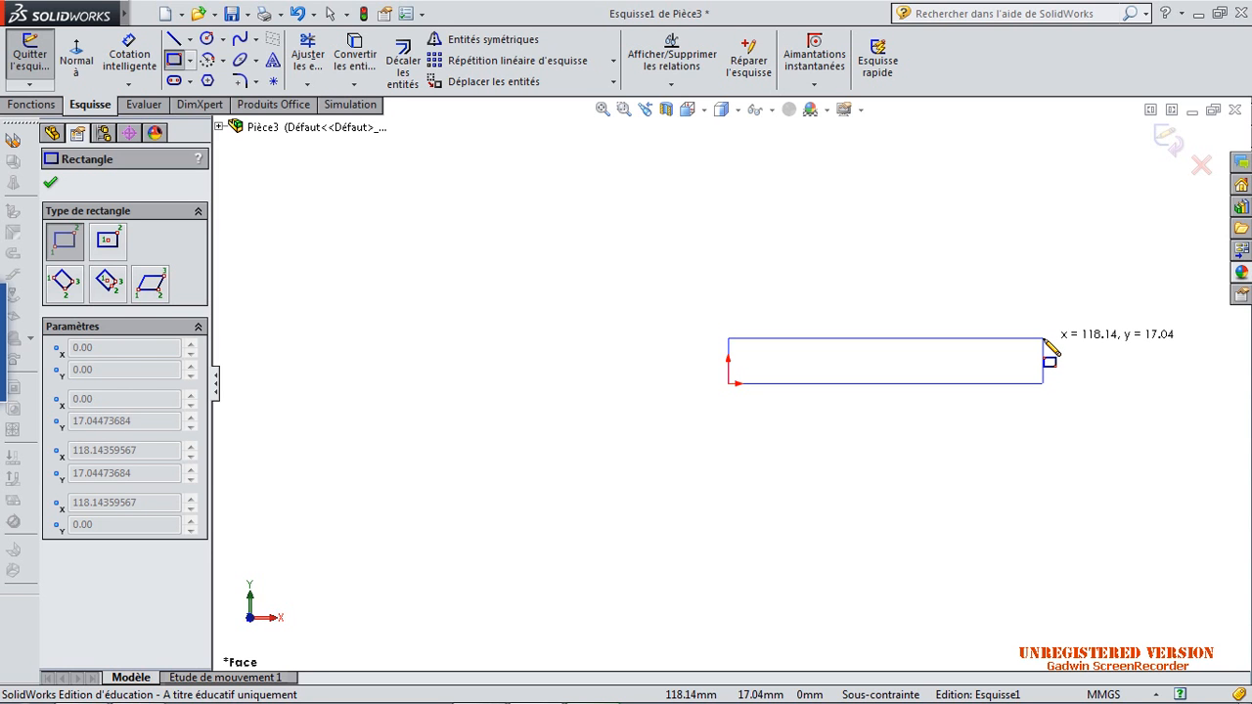
left_click(1044, 340)
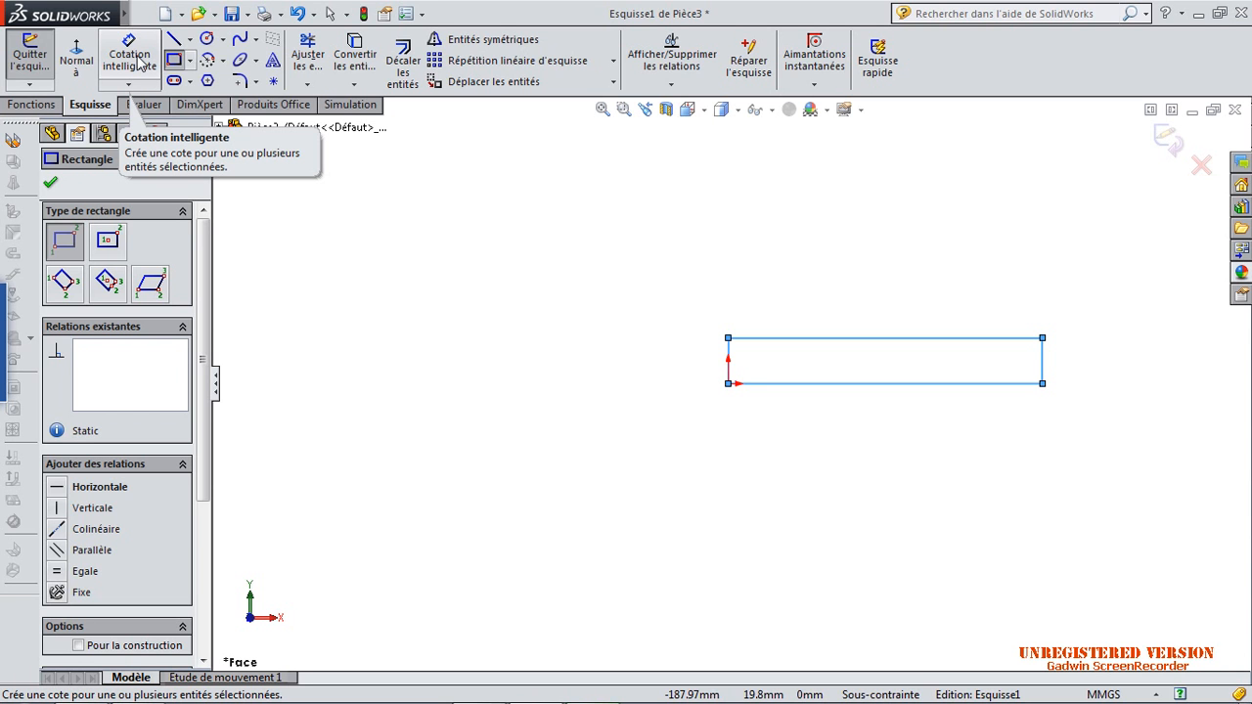
Step: Dimension the rectangle with a height of 20 mm and a width of 100 mm
left_click(140, 62)
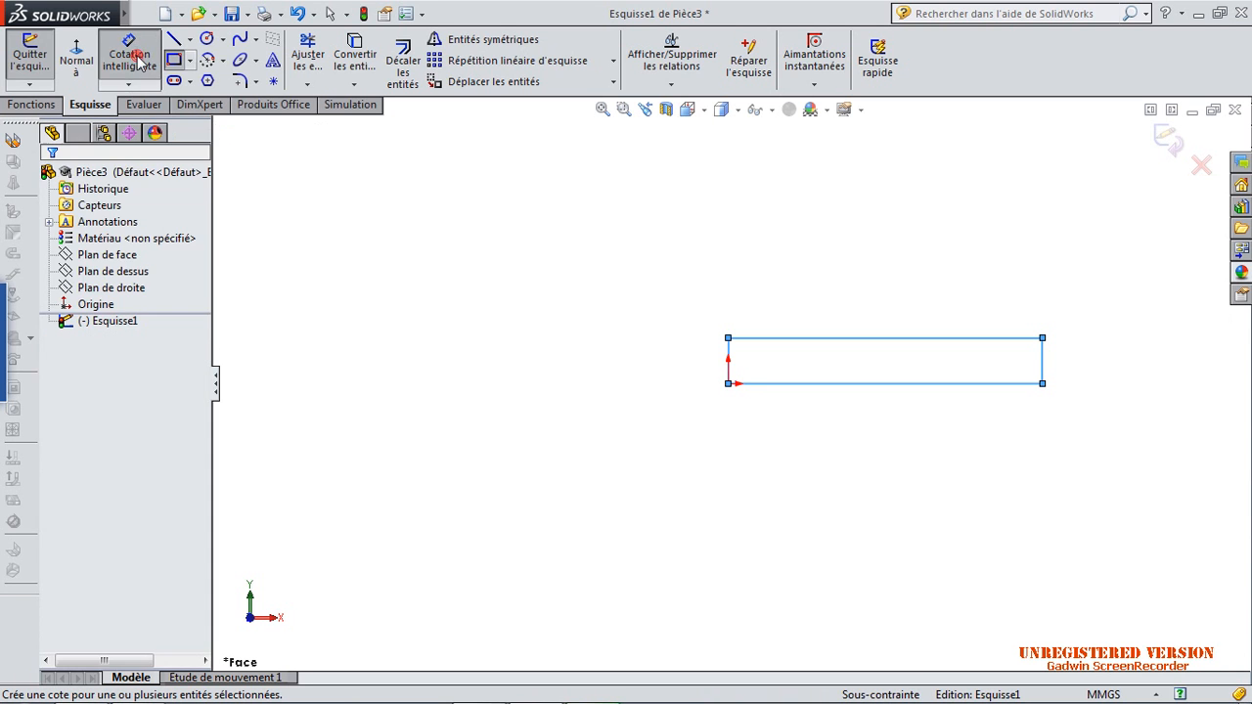
left_click(729, 367)
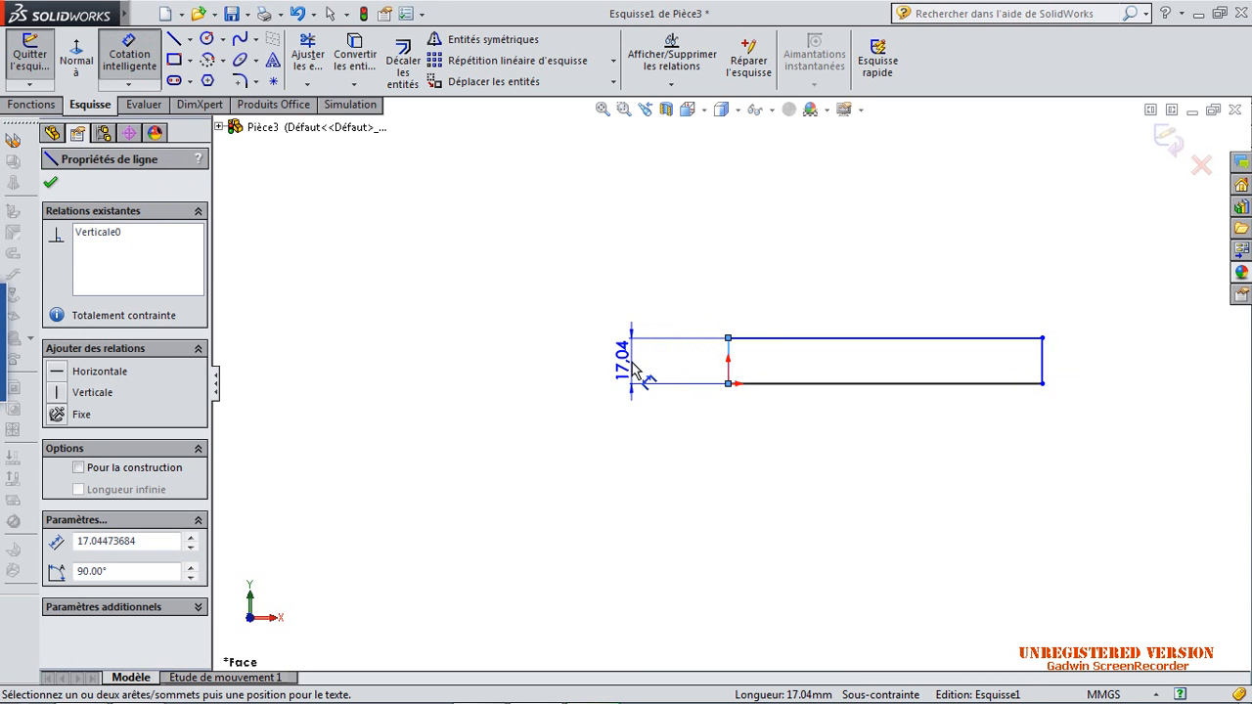
left_click(634, 370)
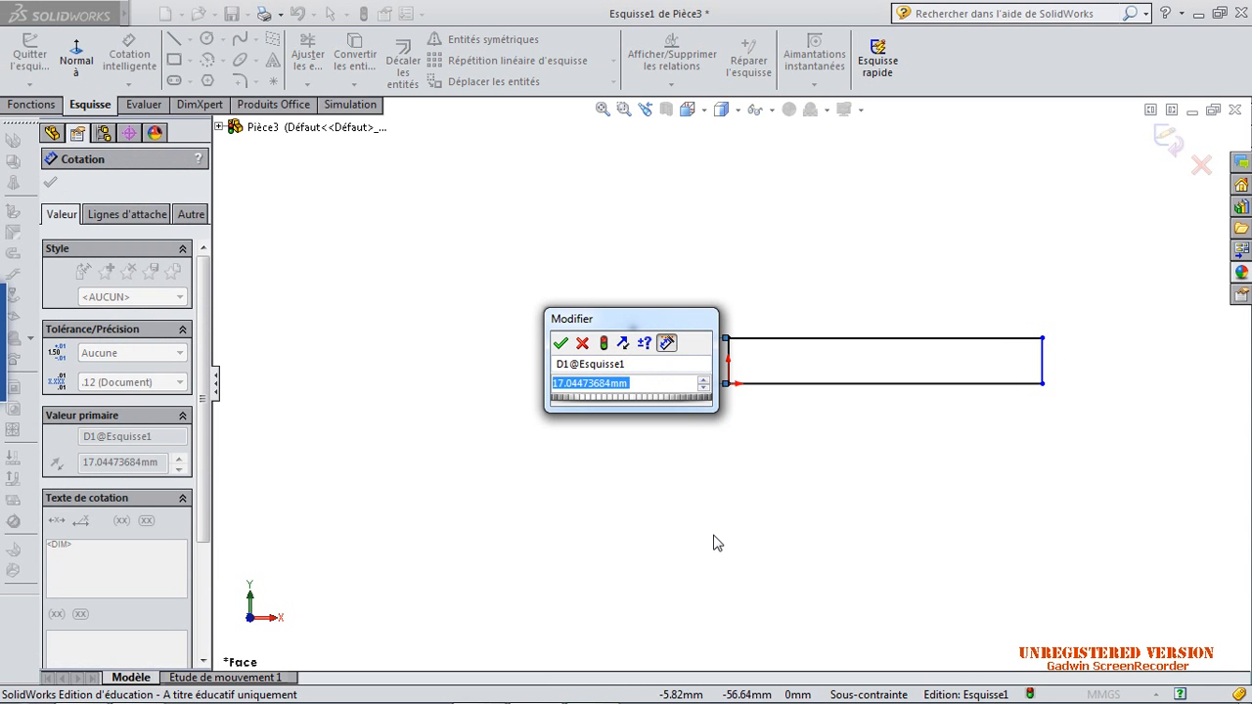
type("20")
key("Return")
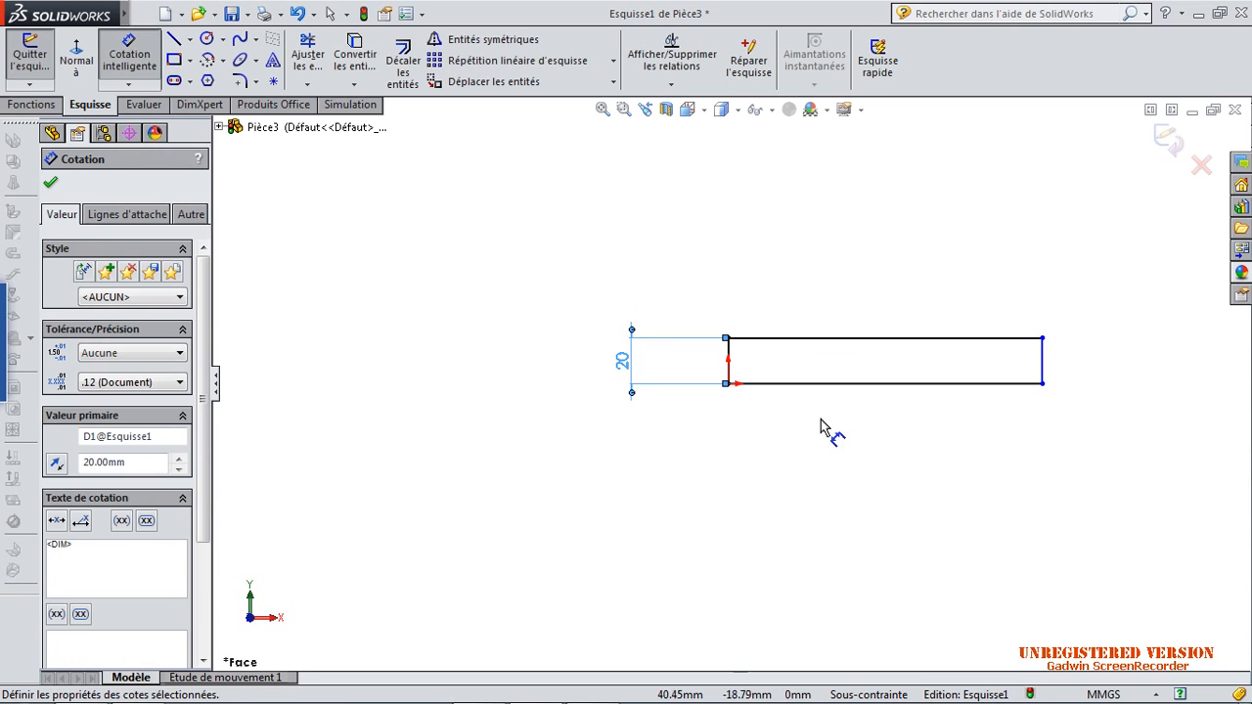
left_click(827, 338)
left_click(845, 318)
type("100")
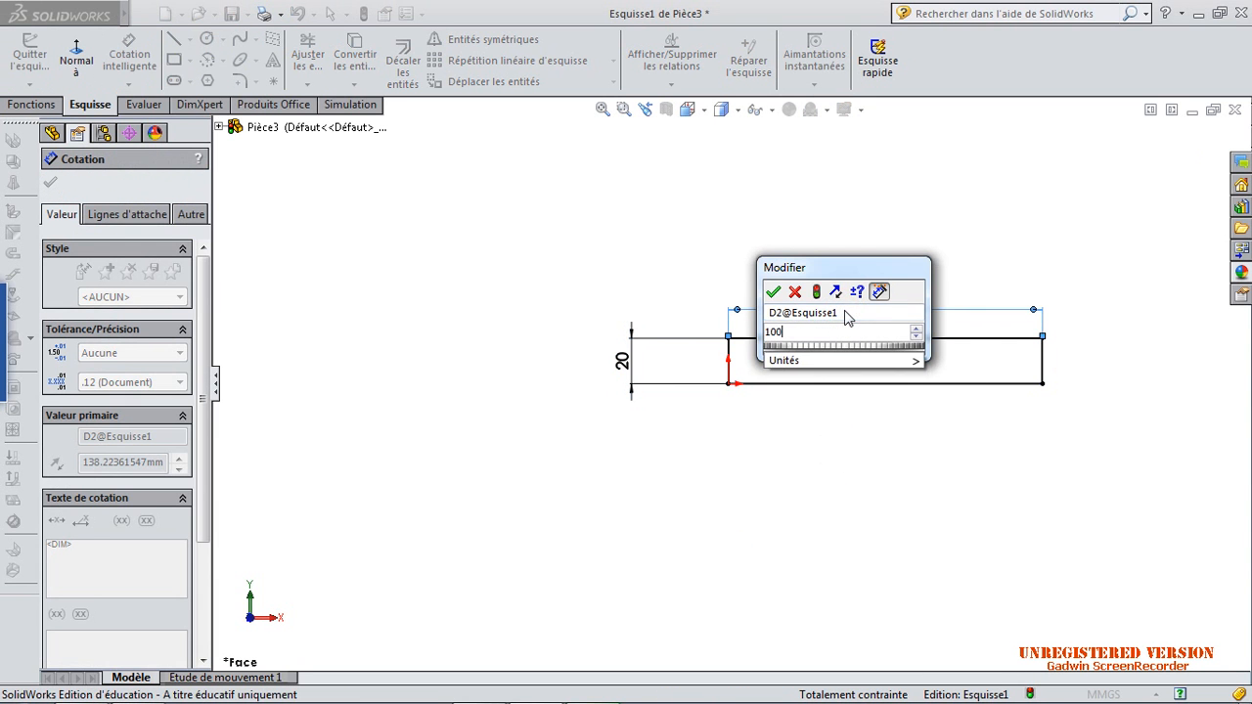
key("Return")
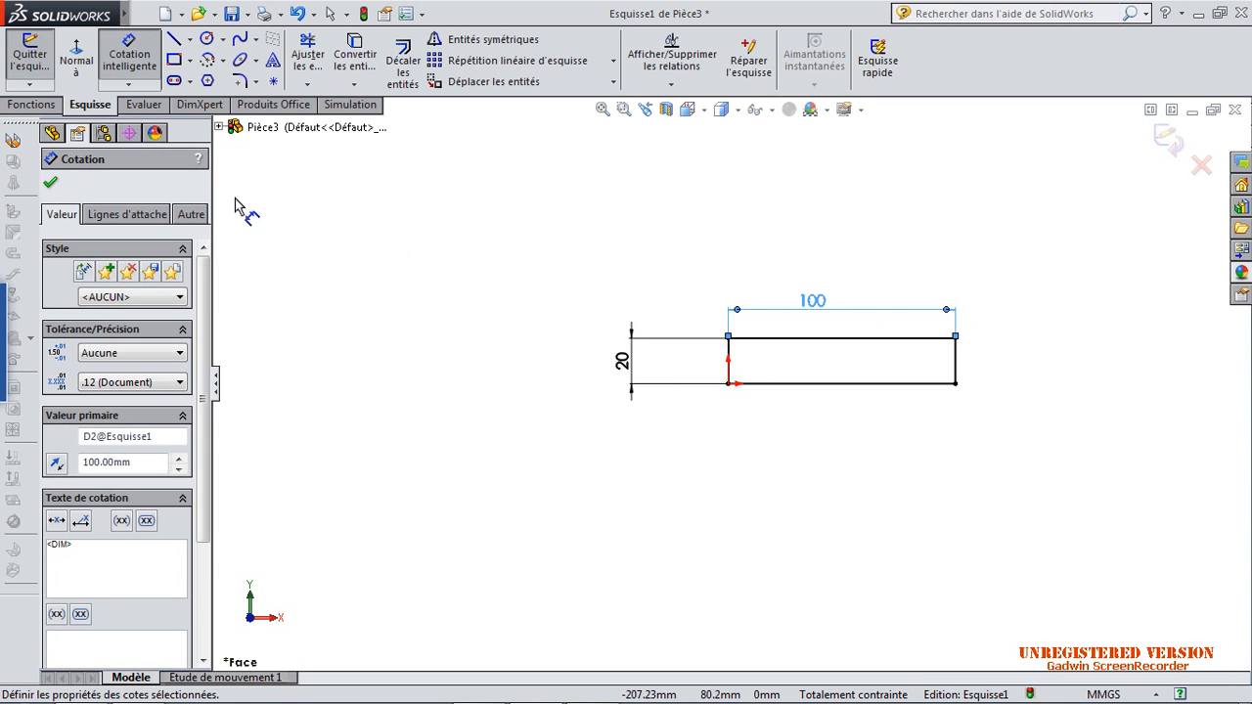
Step: Extrude the rectangle into a solid bar with a blind depth of 6 mm
left_click(33, 106)
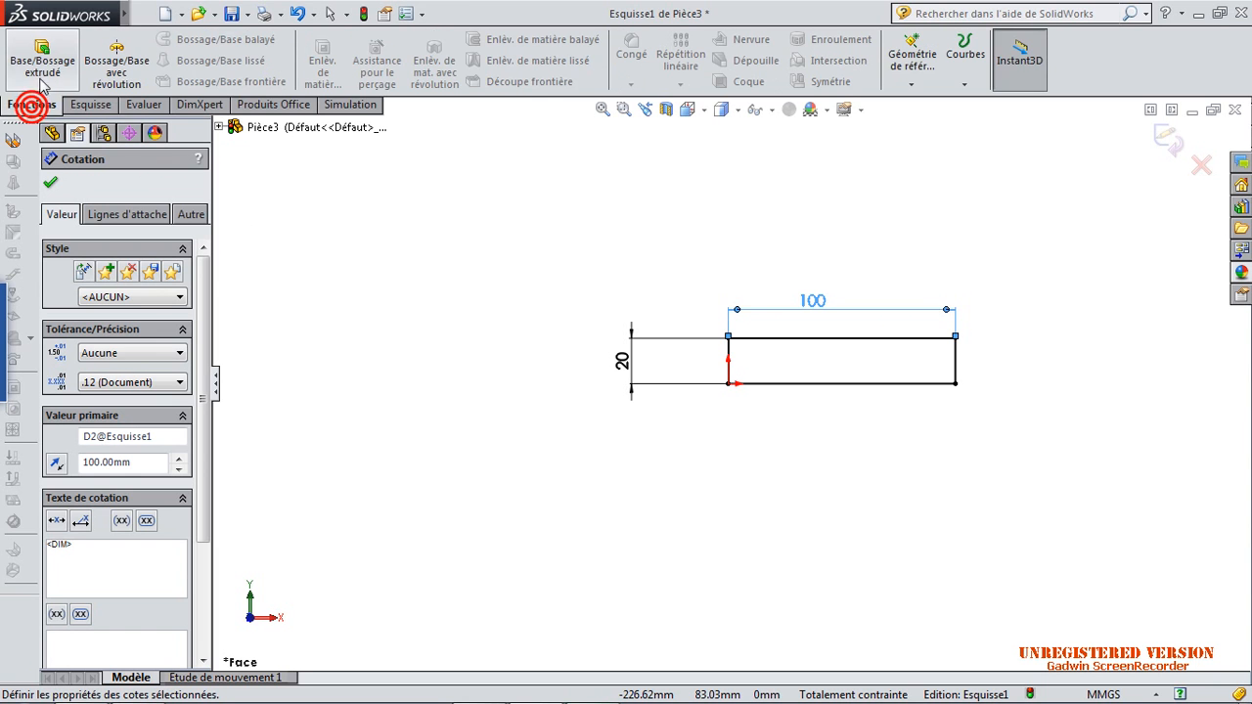
left_click(42, 66)
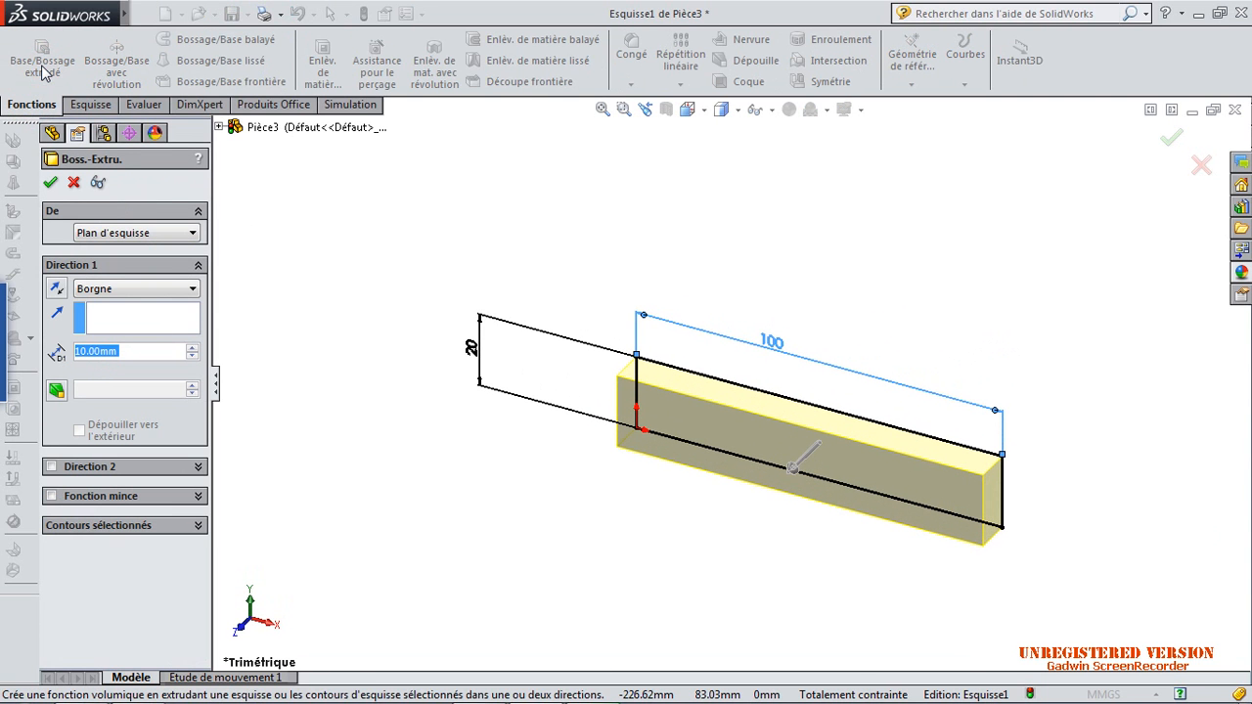
left_click_drag(151, 352, 72, 341)
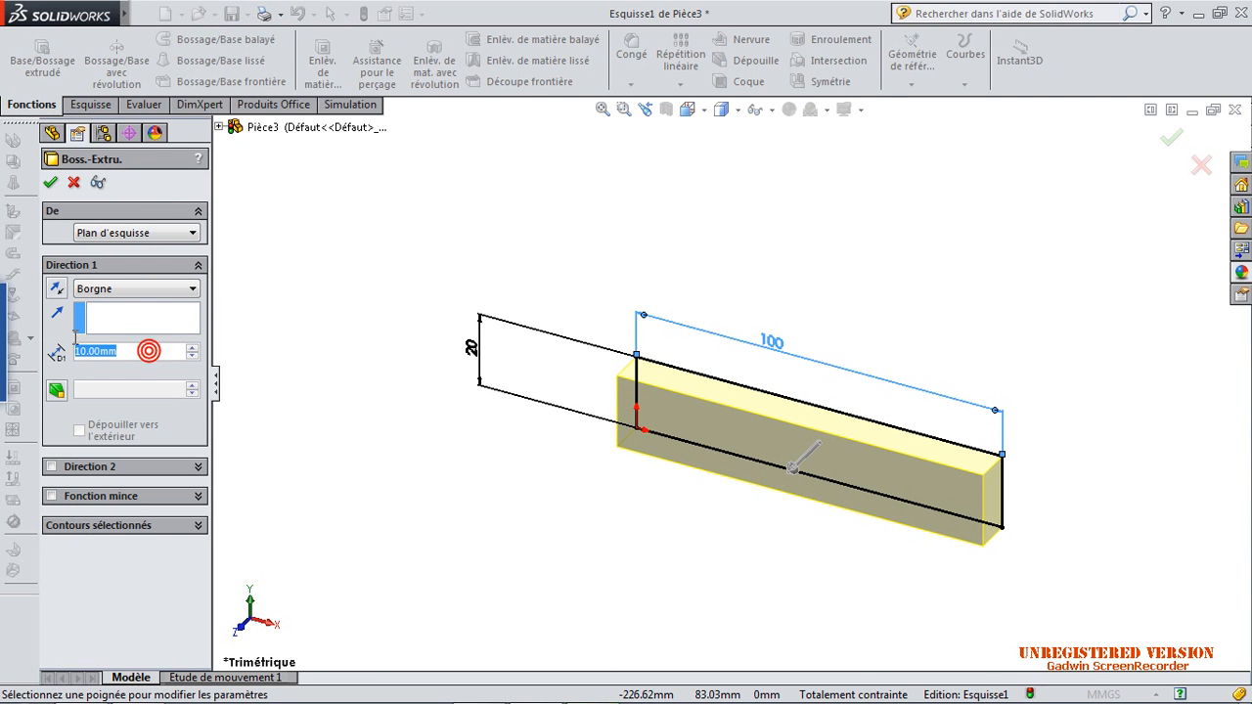
type("6")
key("Return")
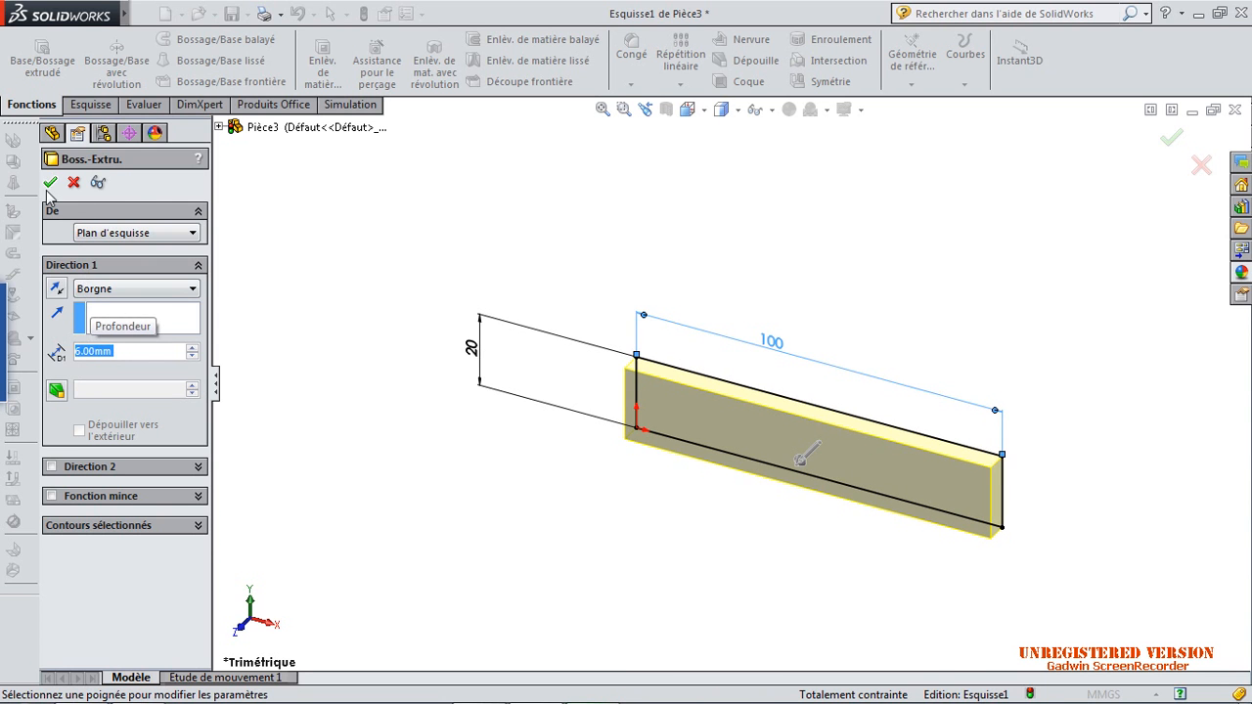
left_click(50, 182)
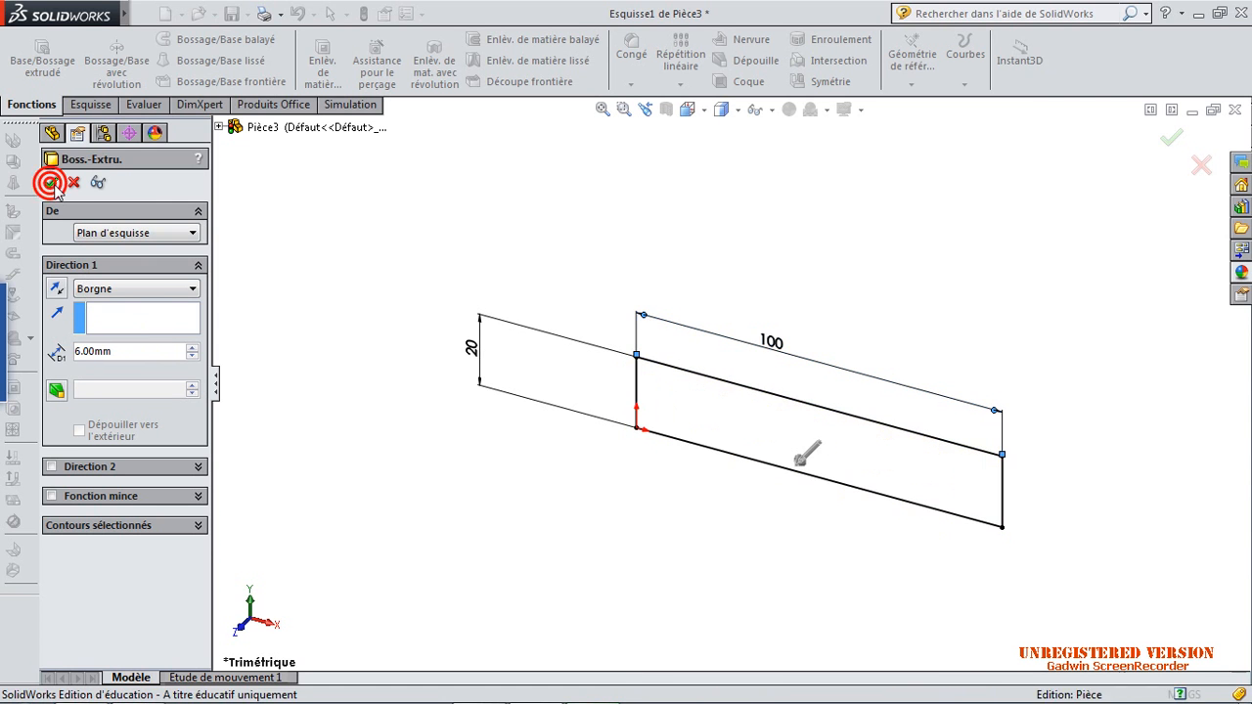
left_click(343, 429)
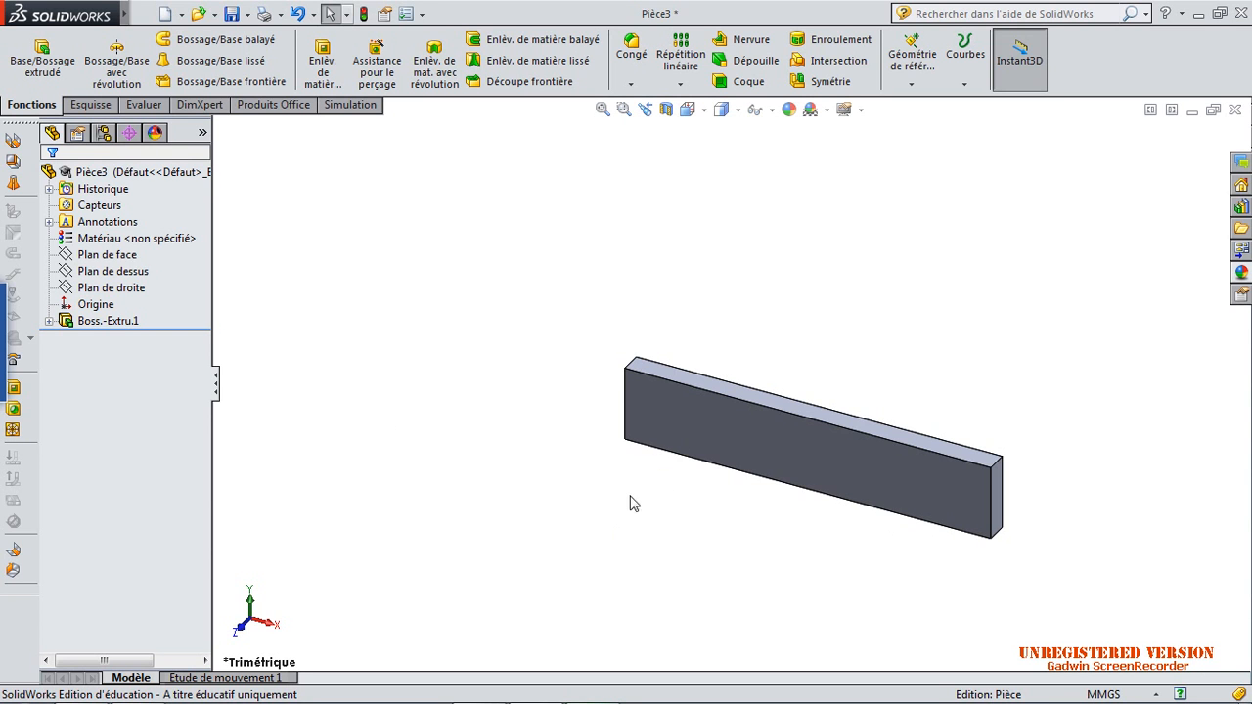
Step: On the bar's large front face, sketch a closed four-line slanted notch descending leftward, about 10 mm wide along the upper edge, its left side about 12 mm long
left_click(705, 413)
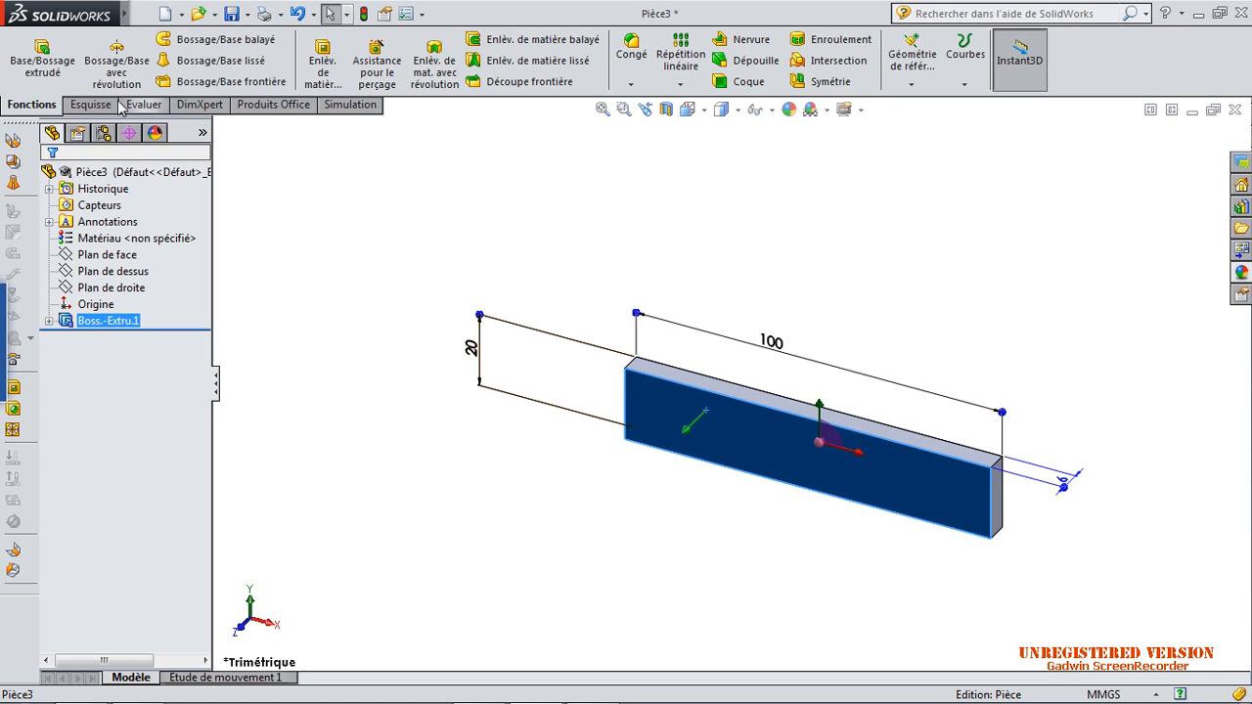
left_click(78, 104)
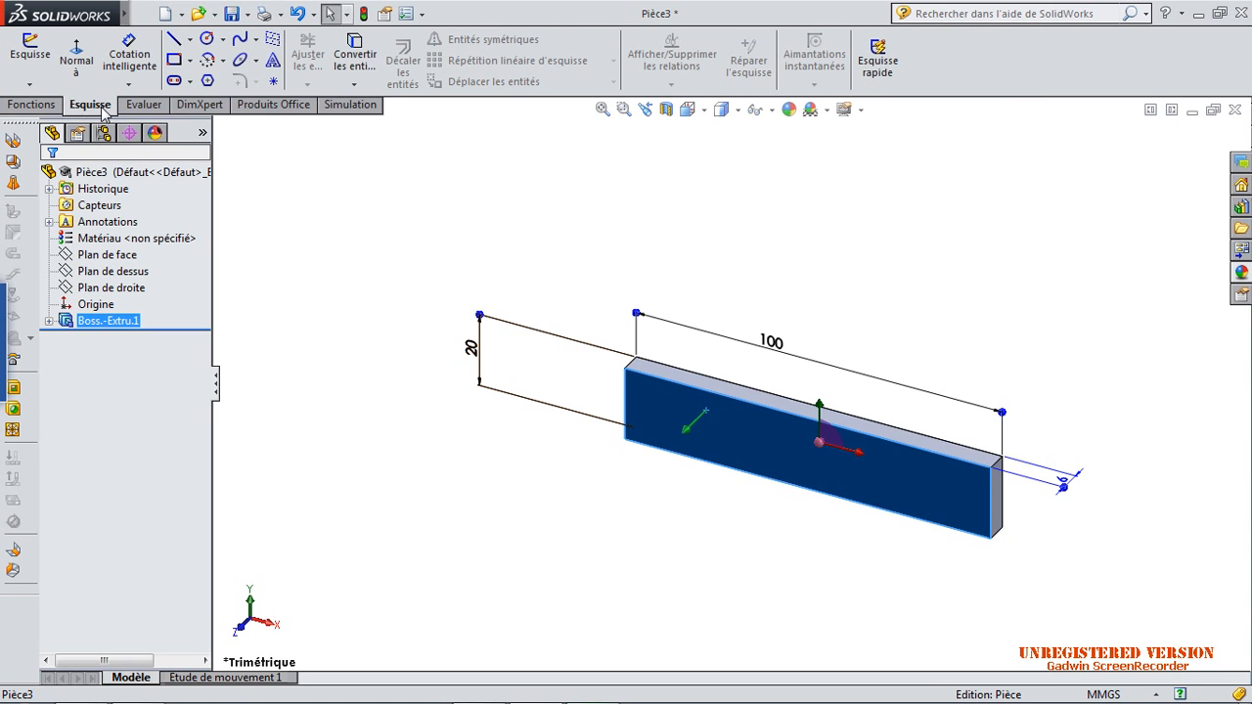
left_click(31, 54)
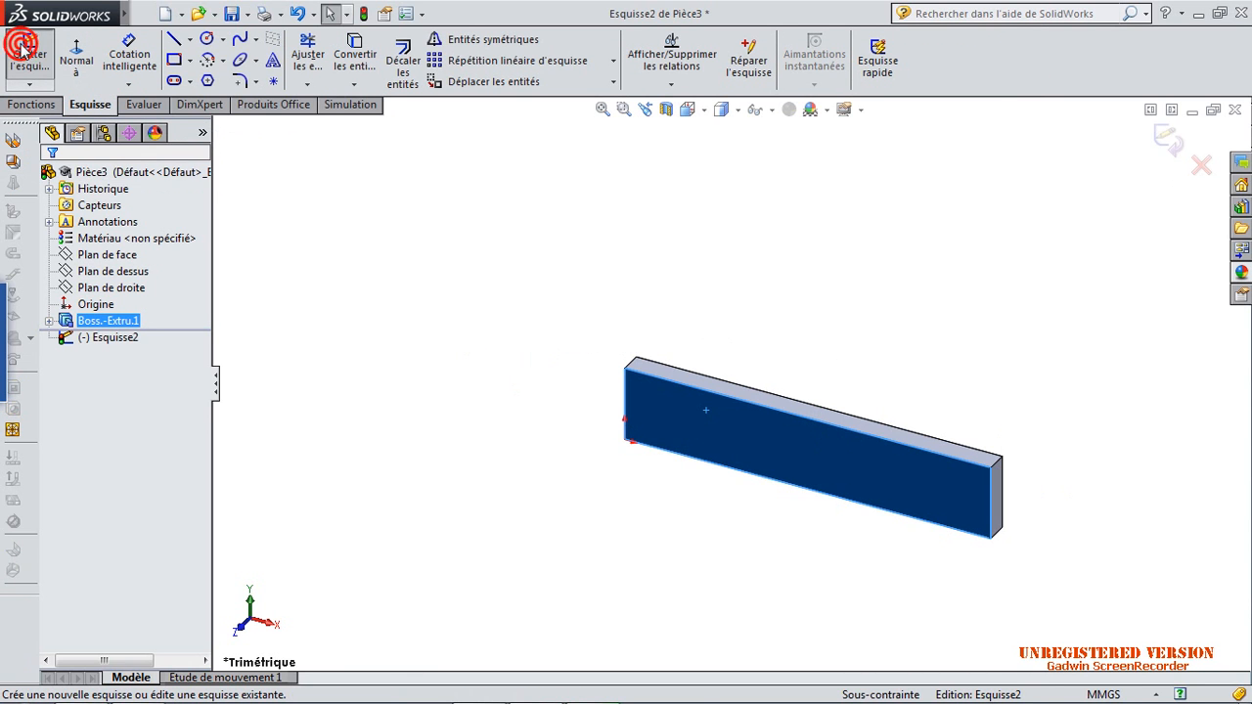
left_click(688, 109)
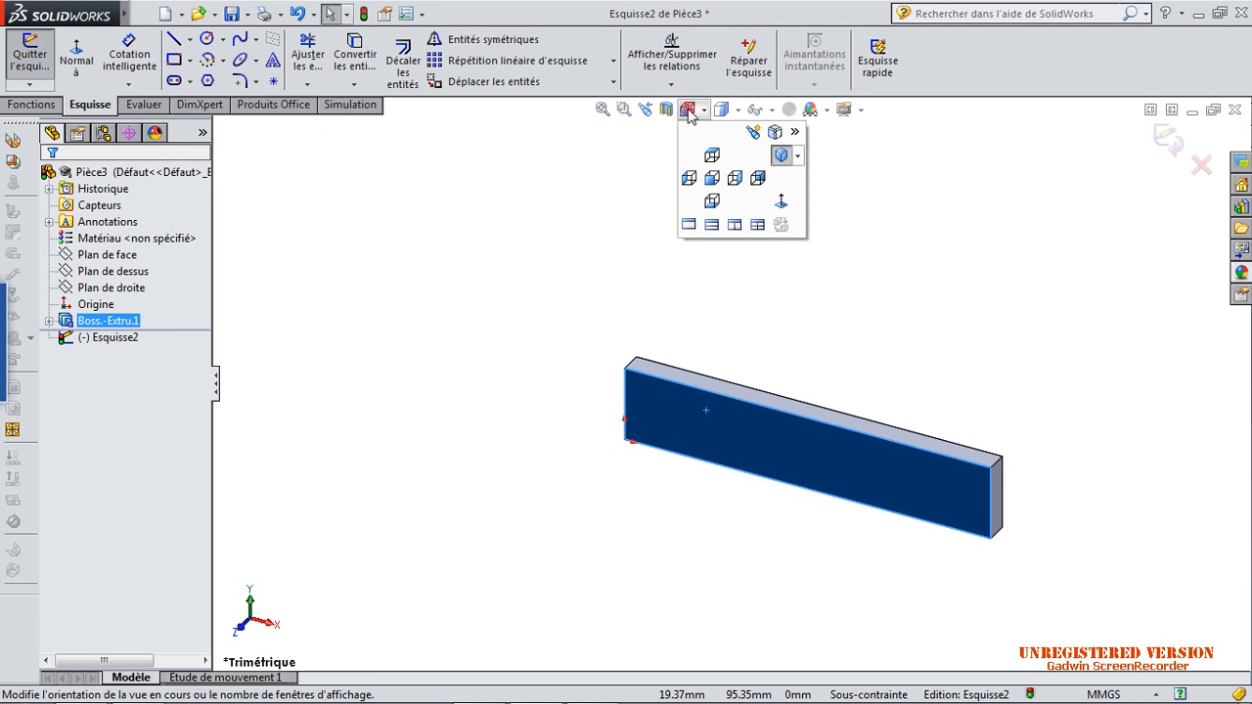
left_click(783, 205)
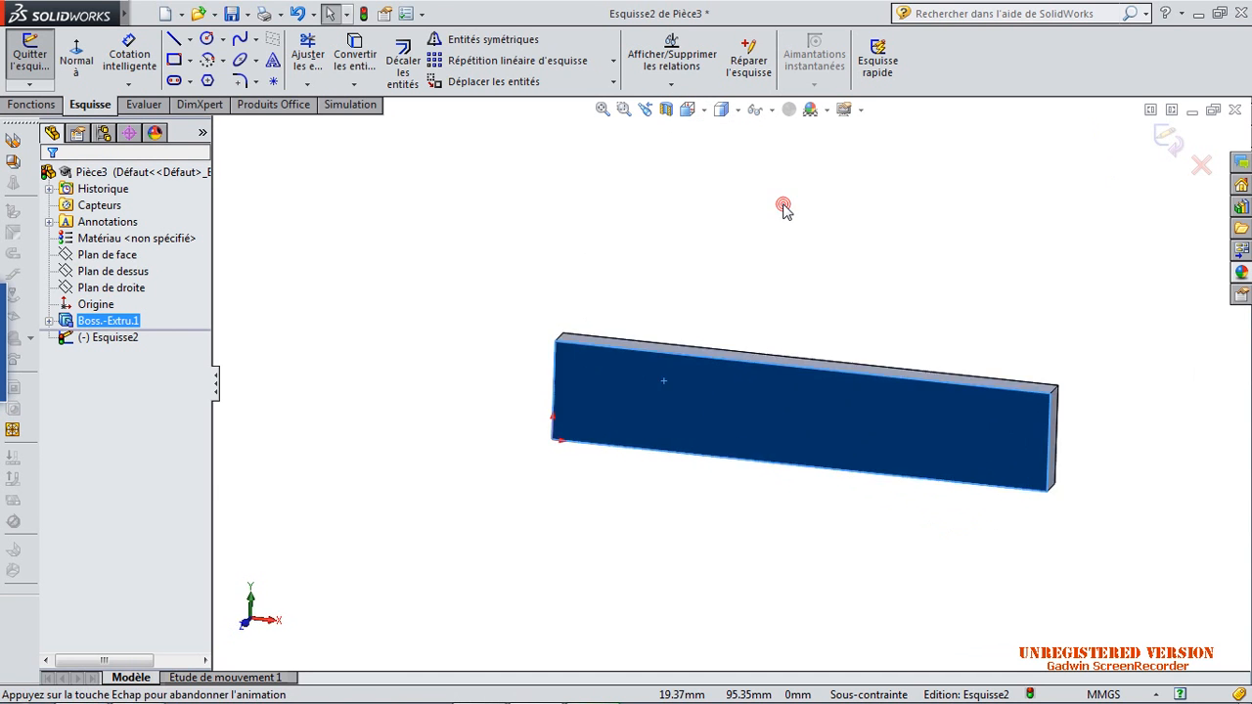
left_click(174, 39)
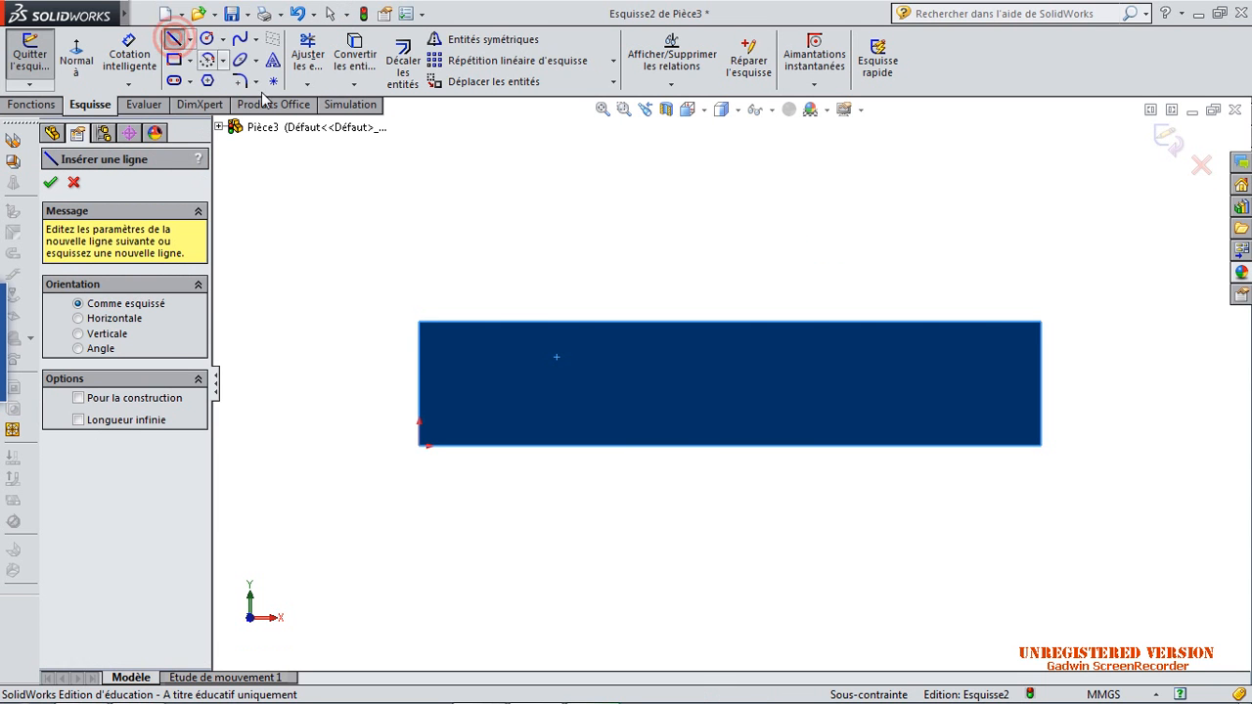
left_click(551, 323)
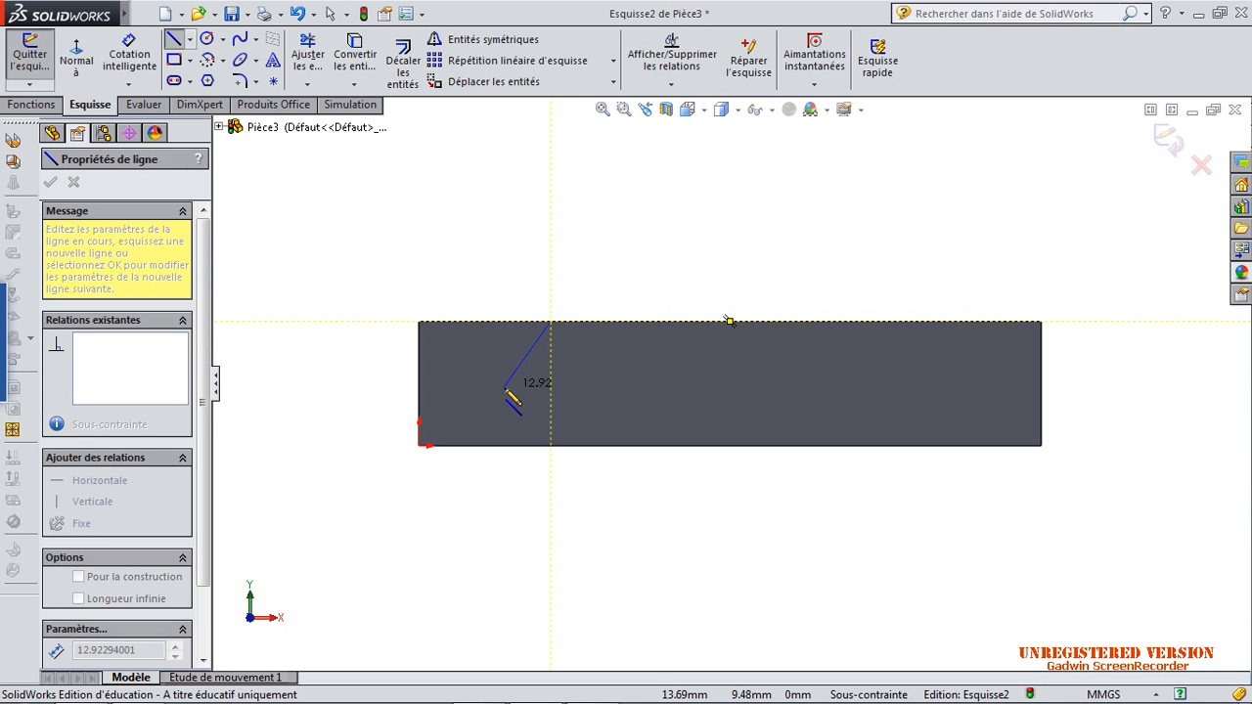
left_click(510, 380)
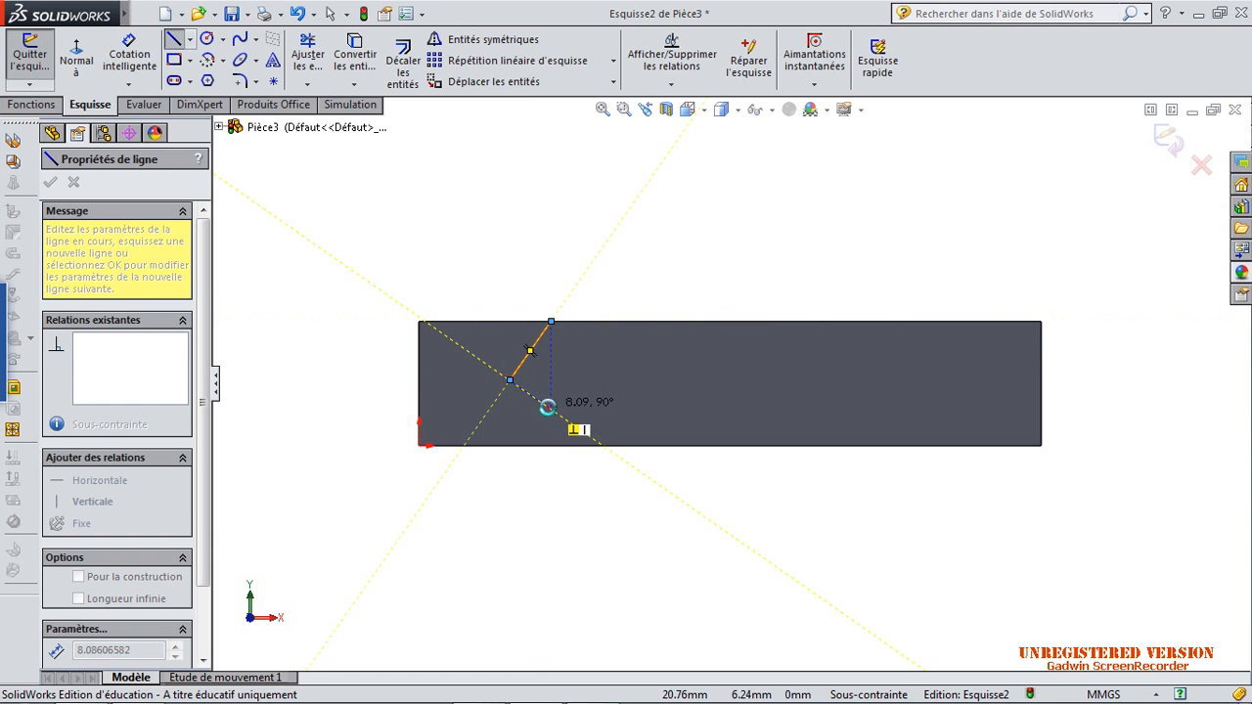
left_click(612, 321)
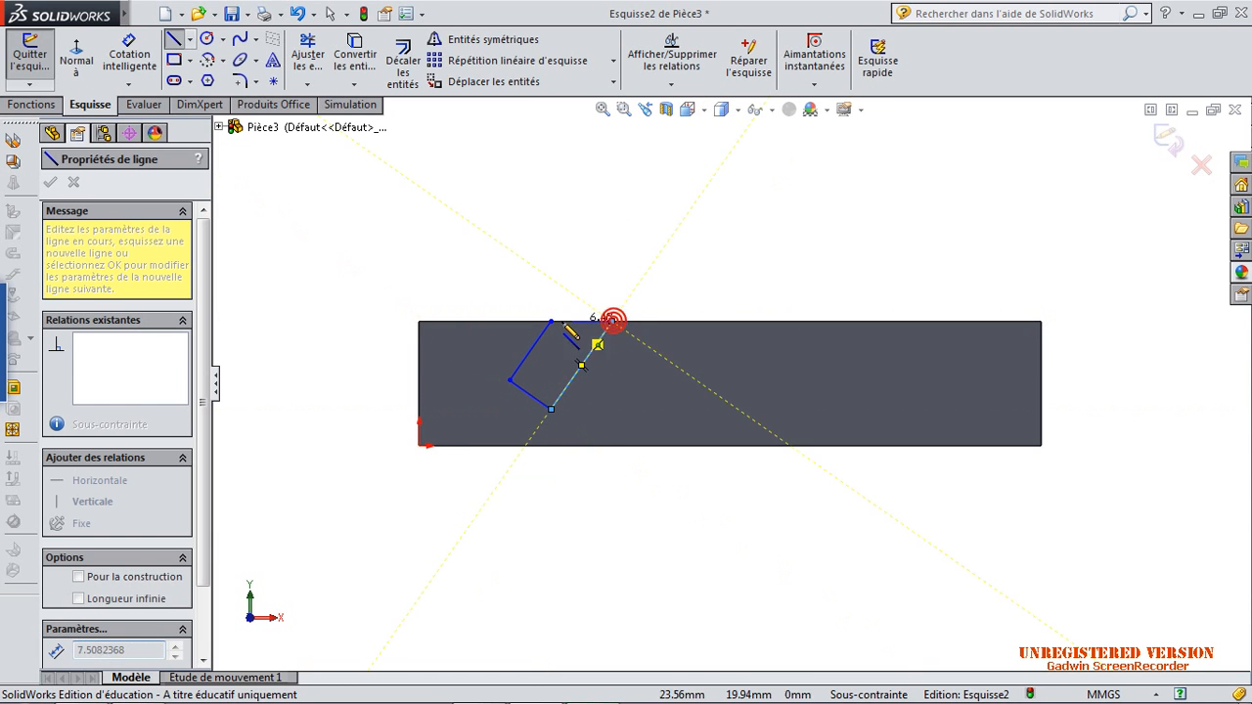
left_click(551, 322)
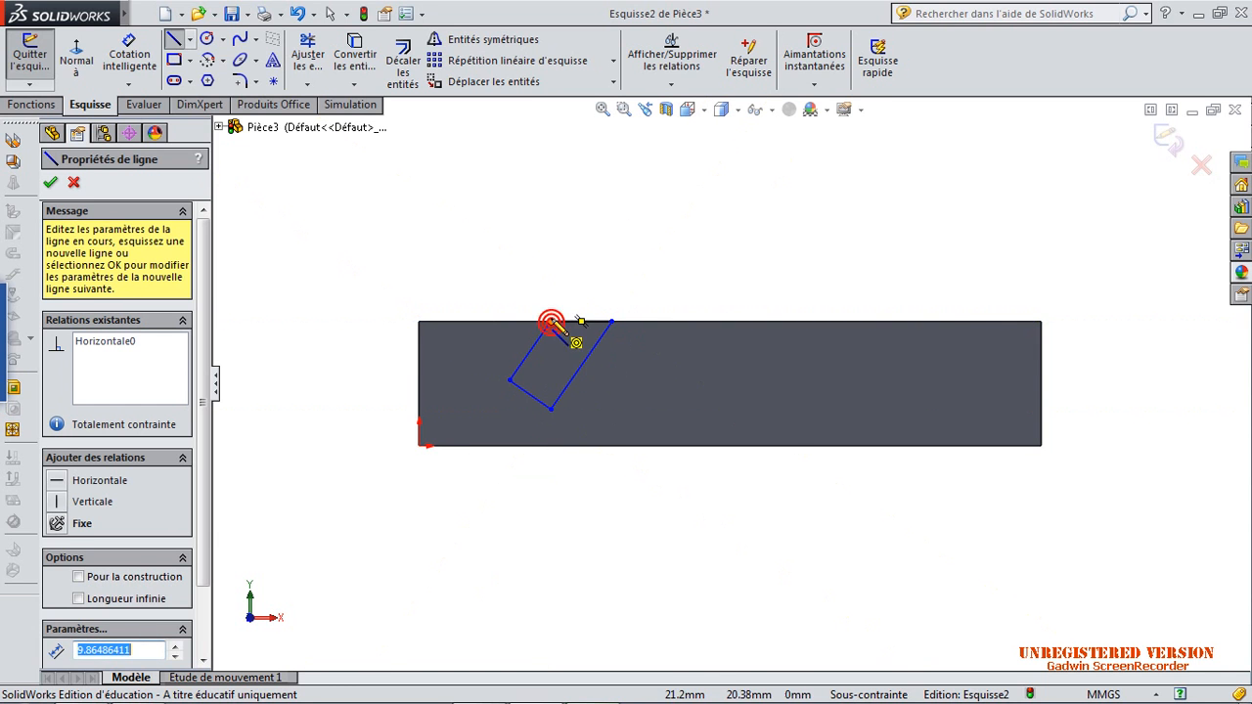
Step: Dimension the angle between the bar's upper edge and the notch's left side as 45°
left_click(131, 56)
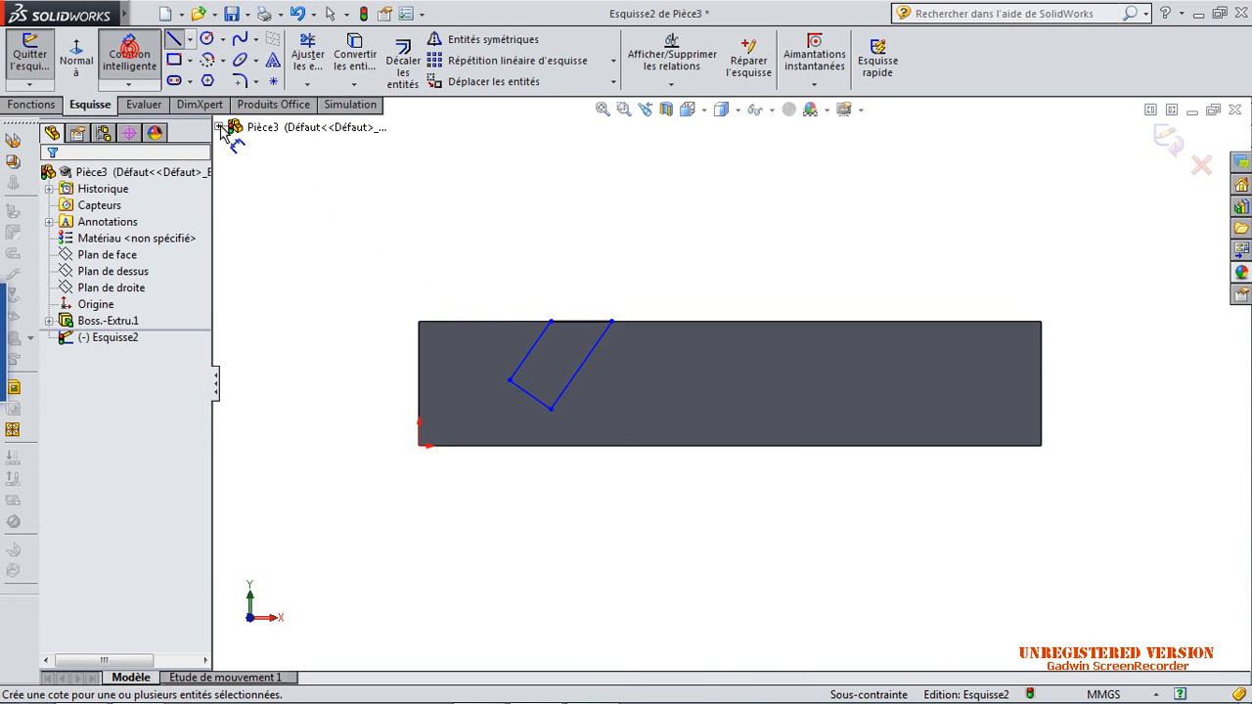
left_click(504, 323)
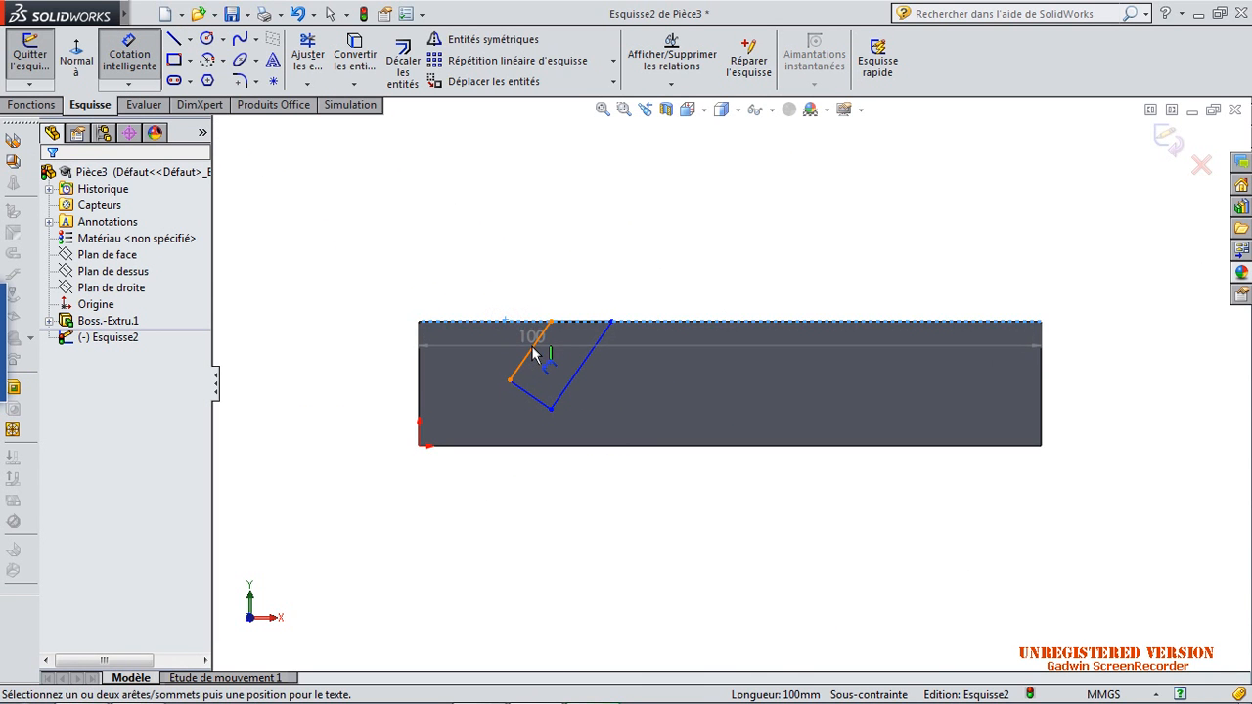
left_click(528, 357)
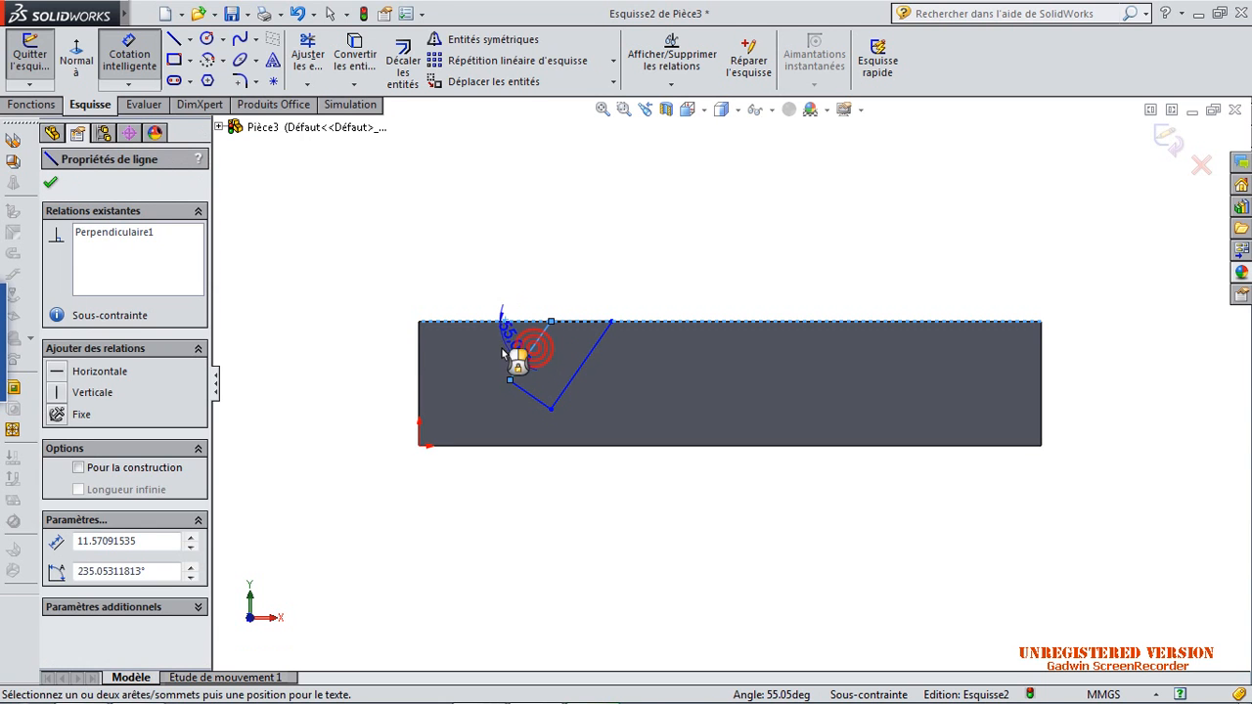
left_click(452, 376)
type("45")
key("Return")
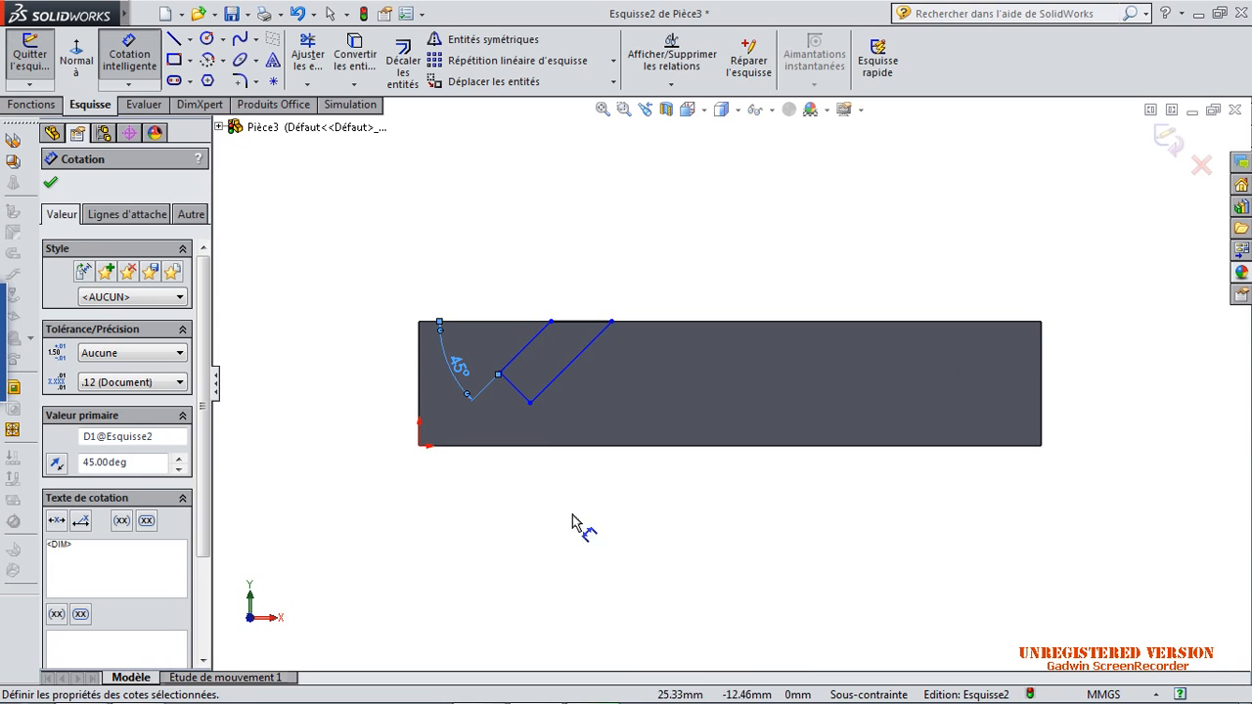
Step: Dimension the vertical distance from the bar's upper edge to the notch's lowest corner as 15 mm
left_click(530, 403)
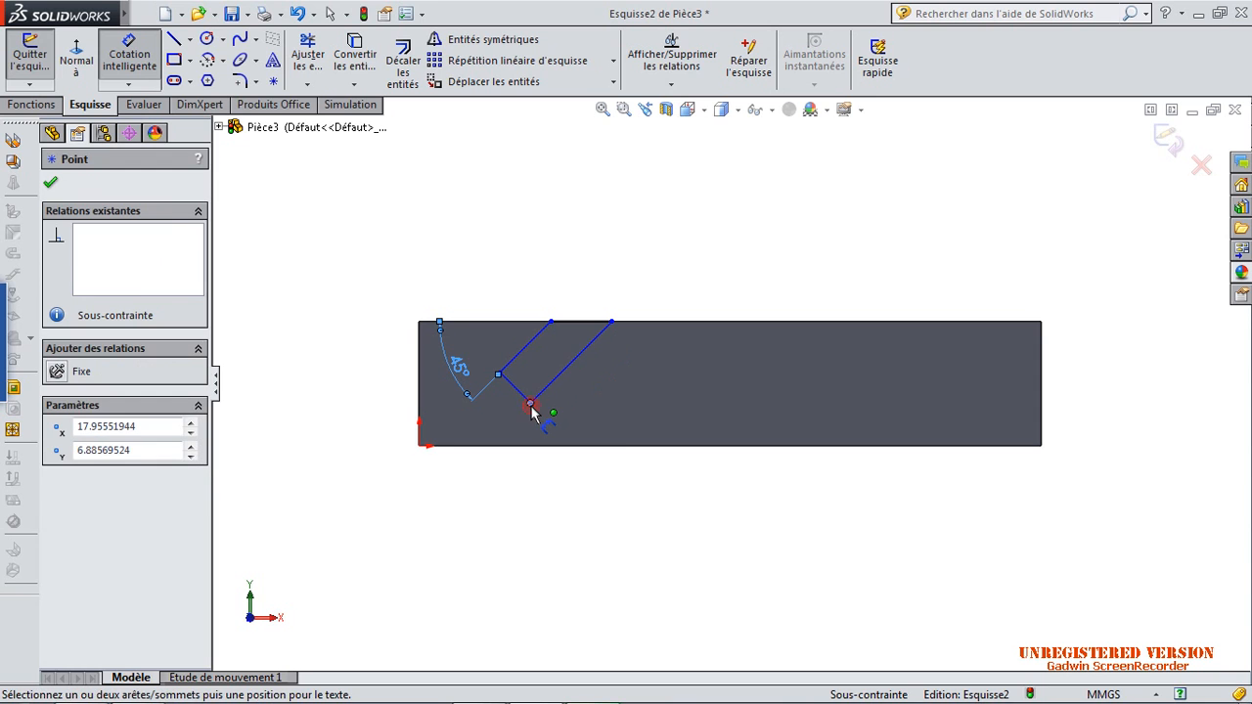
left_click(667, 323)
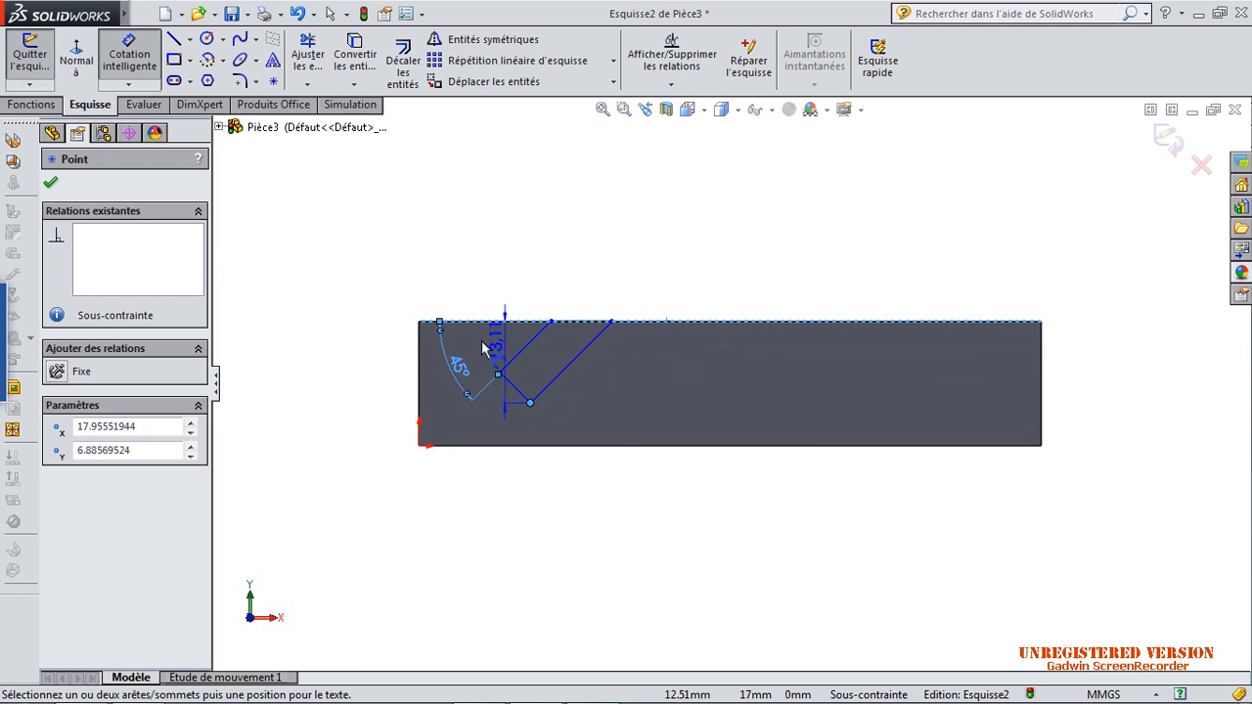
left_click(329, 371)
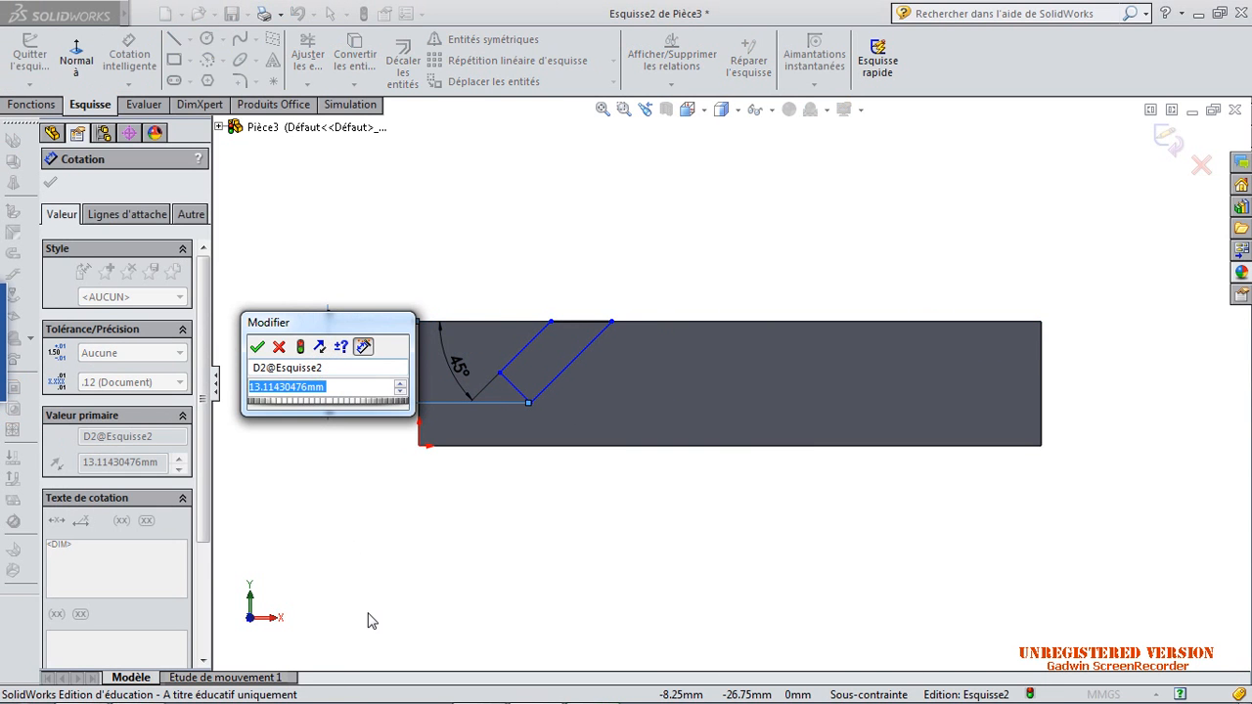
type("15")
key("Return")
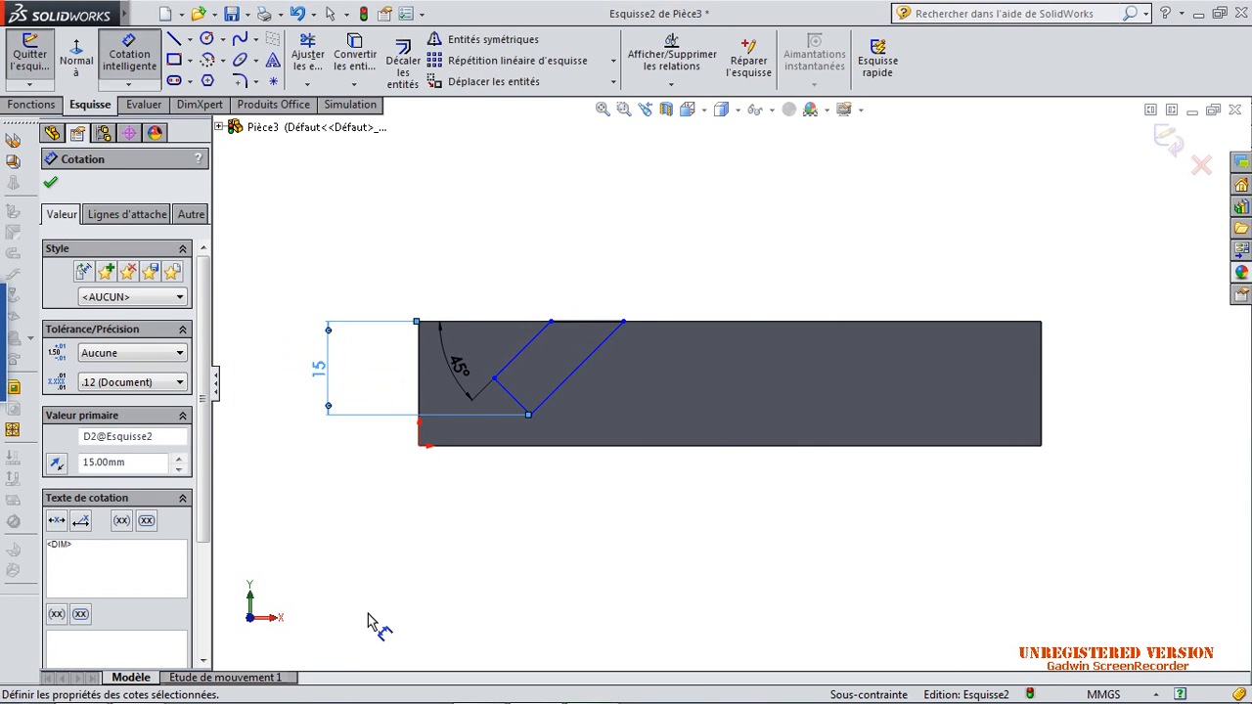
Step: Dimension the notch's short lower side, opposite the bar's upper edge, as 11 mm
left_click(513, 399)
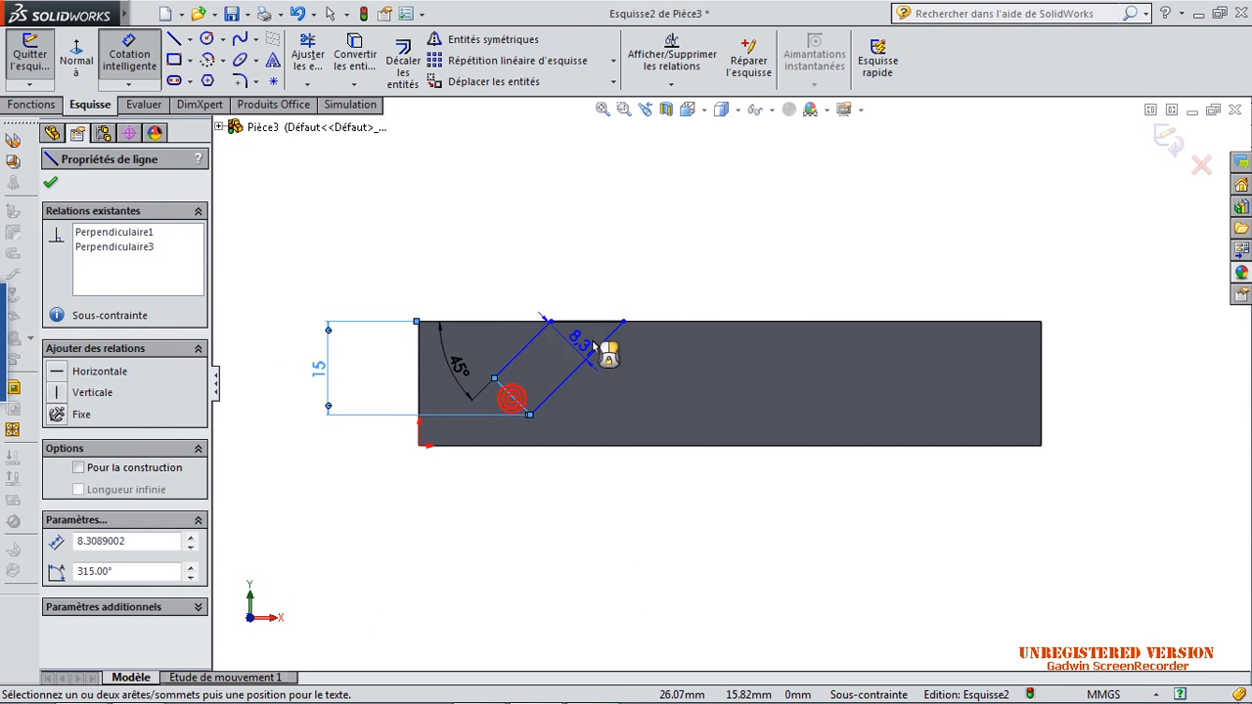
left_click(652, 262)
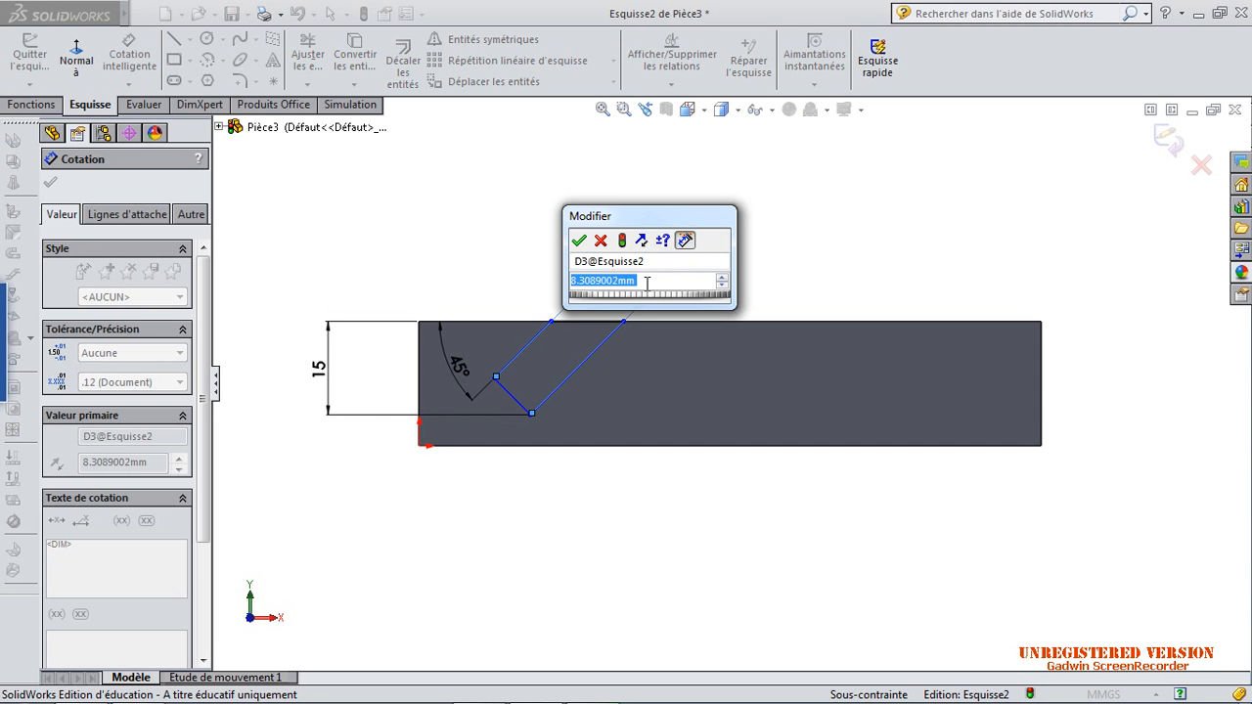
type("11")
key("Return")
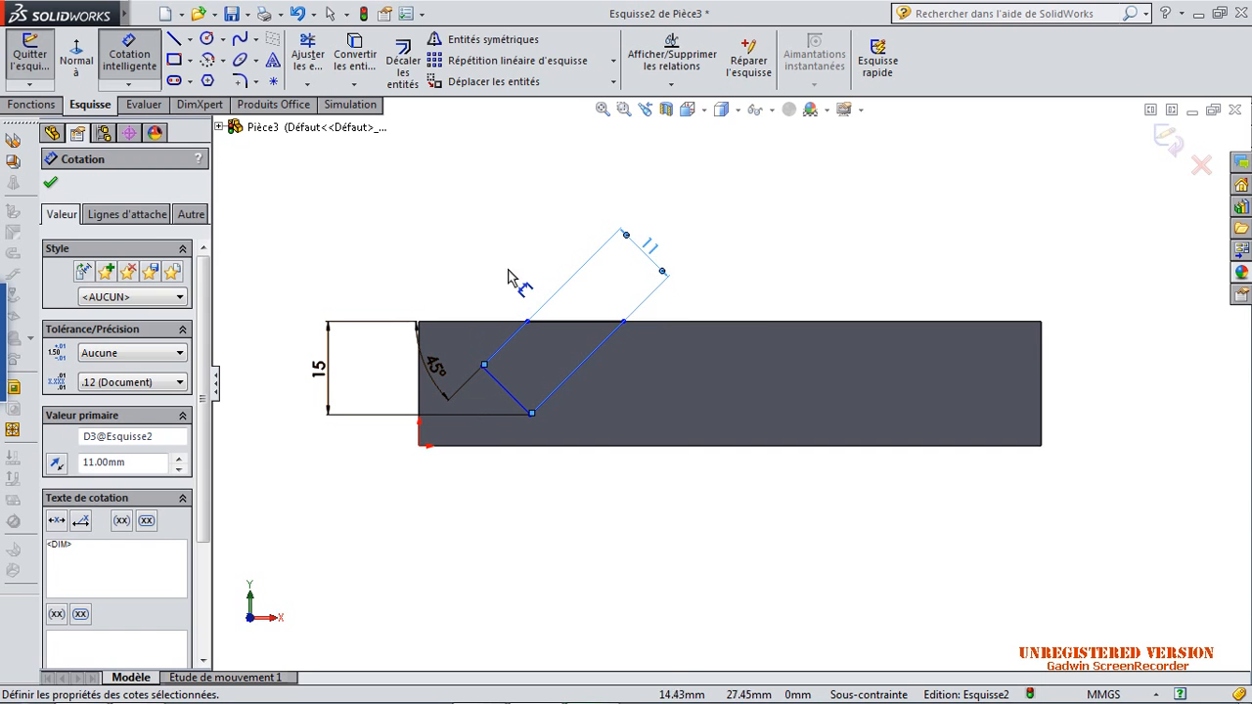
key("Escape")
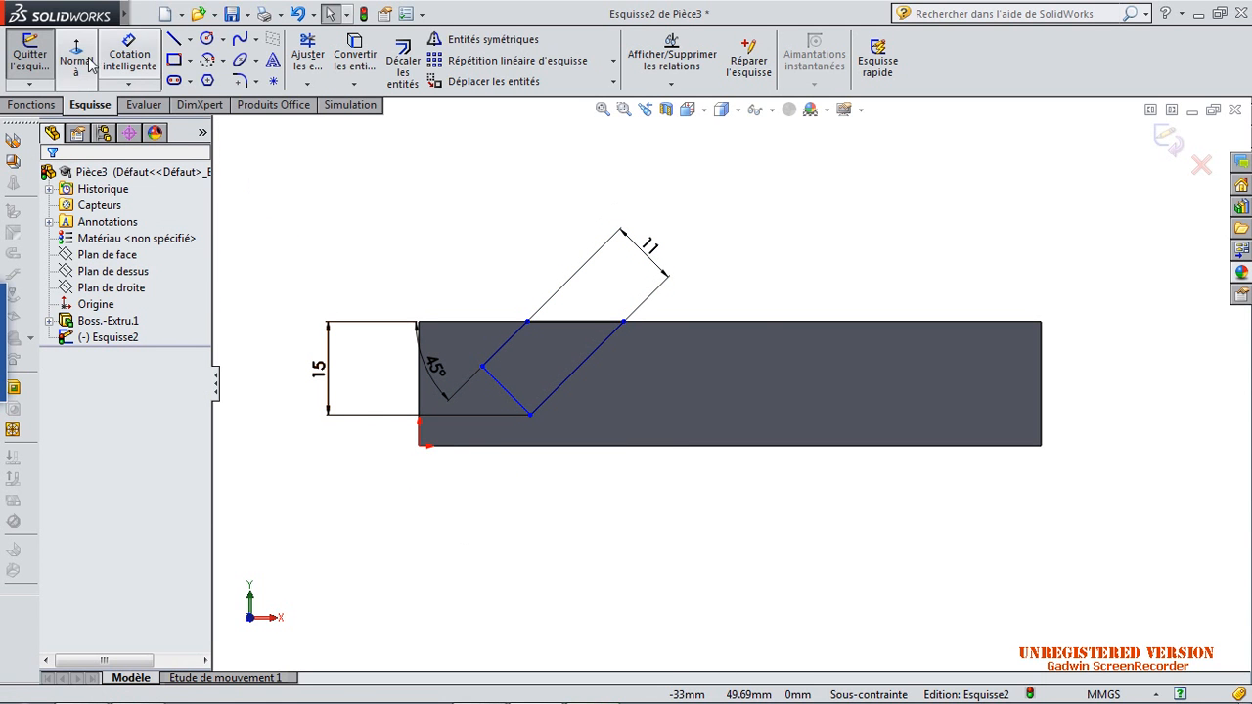
Step: Dimension the horizontal distance from the bar's upper-left corner to the notch's nearest corner on the upper edge as 20 mm
left_click(129, 57)
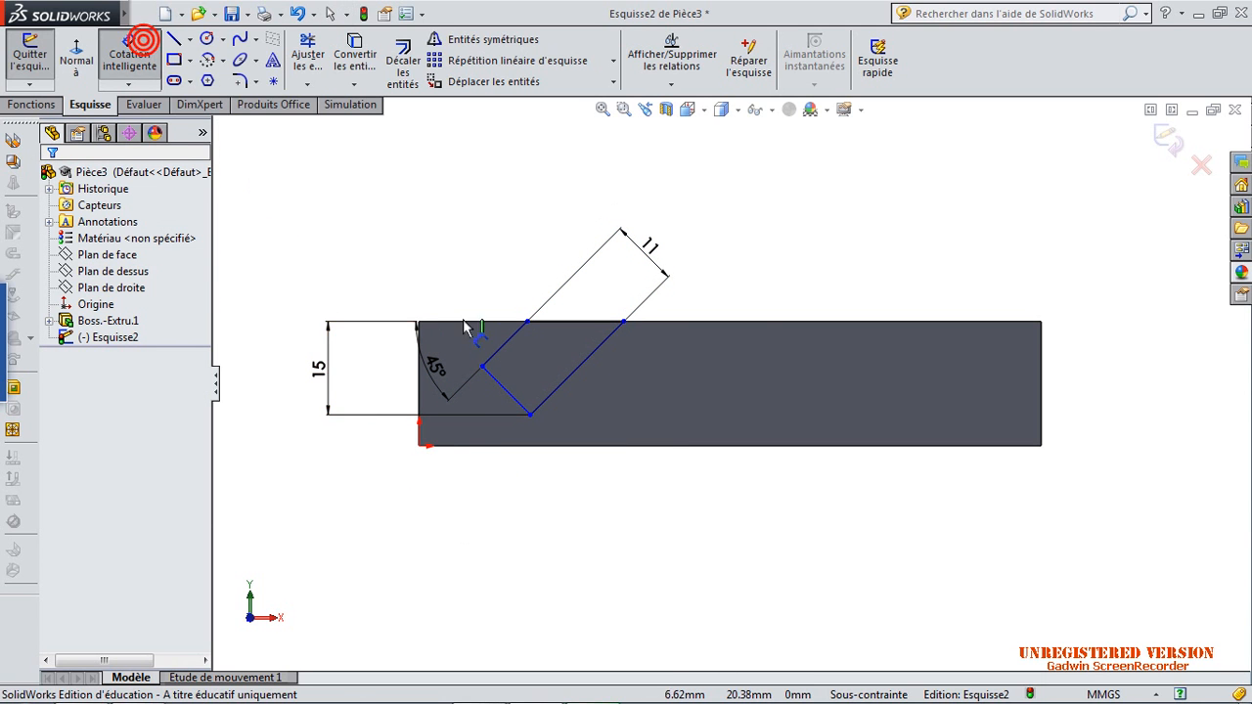
left_click(527, 321)
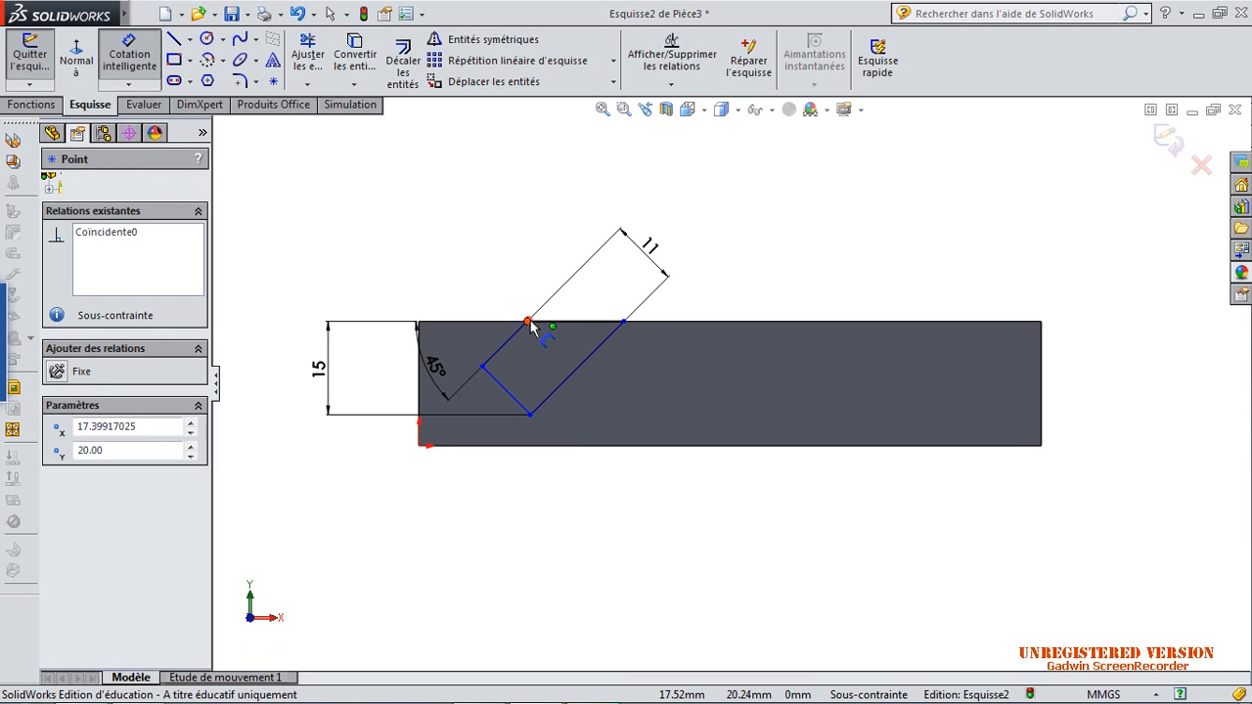
left_click(418, 321)
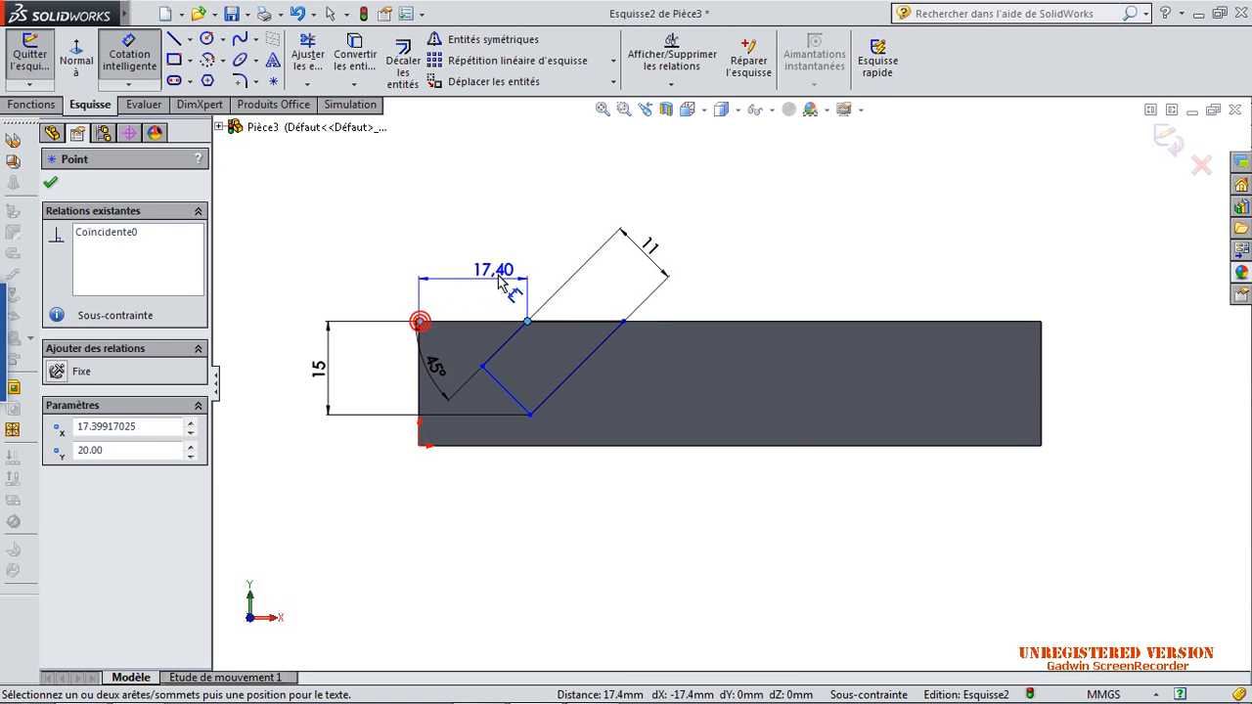
left_click(477, 261)
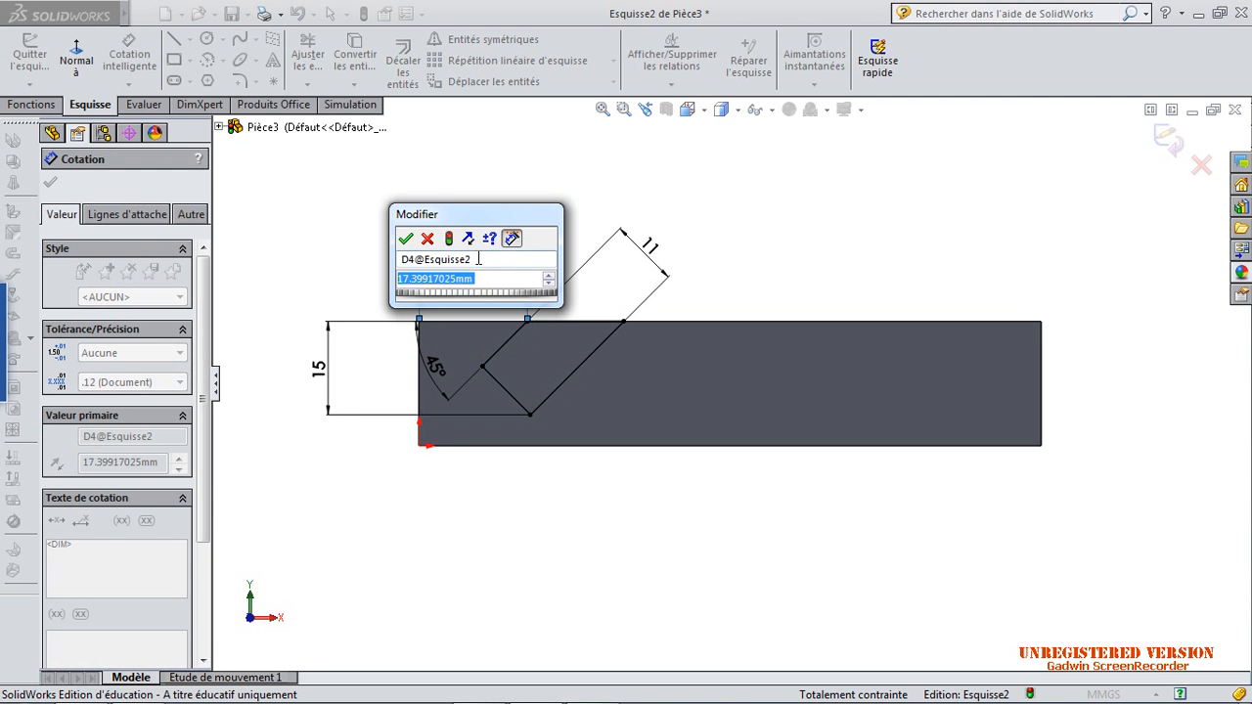
type("20")
key("Return")
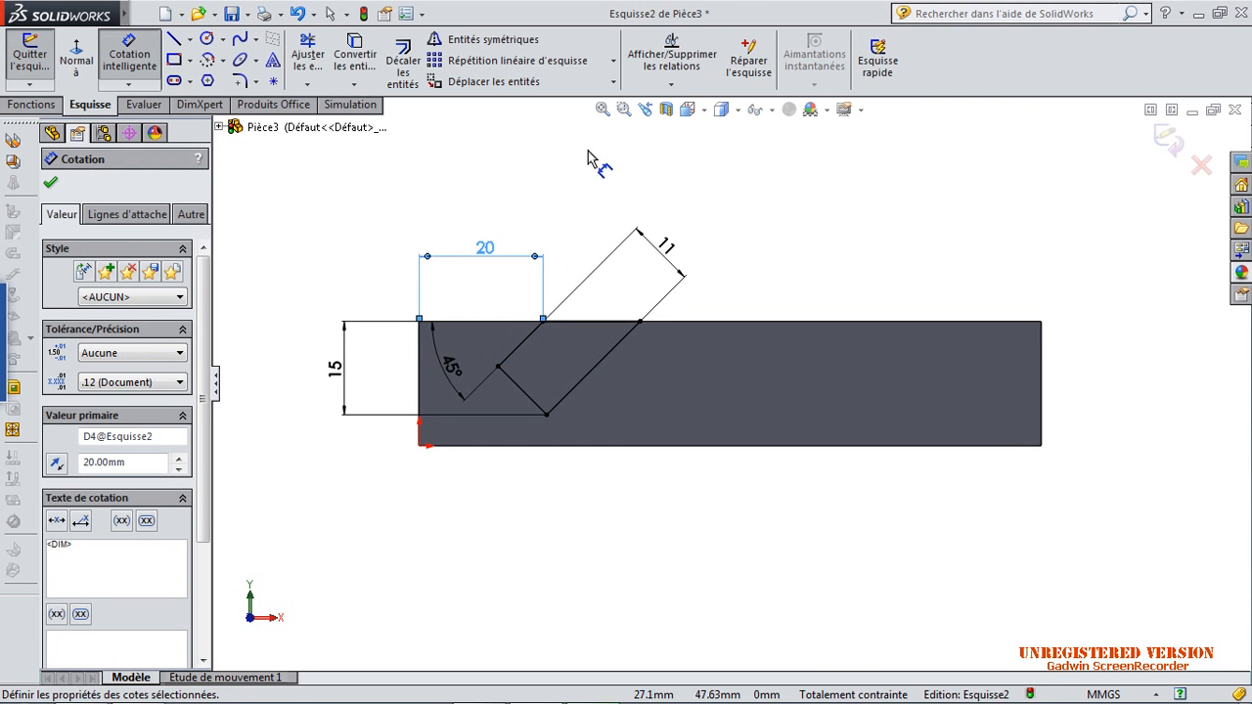
left_click(599, 160)
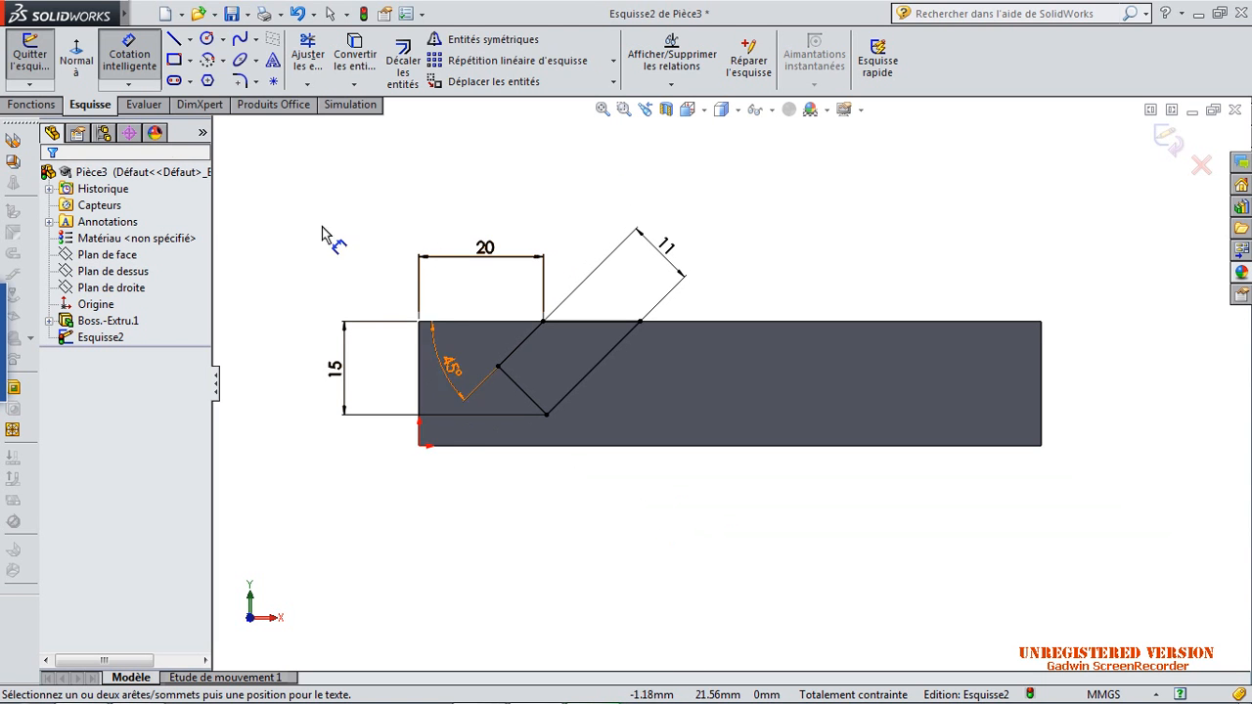
Step: Cut the slanted notch out of the bar with an extruded cut, blind depth 6 mm
left_click(29, 106)
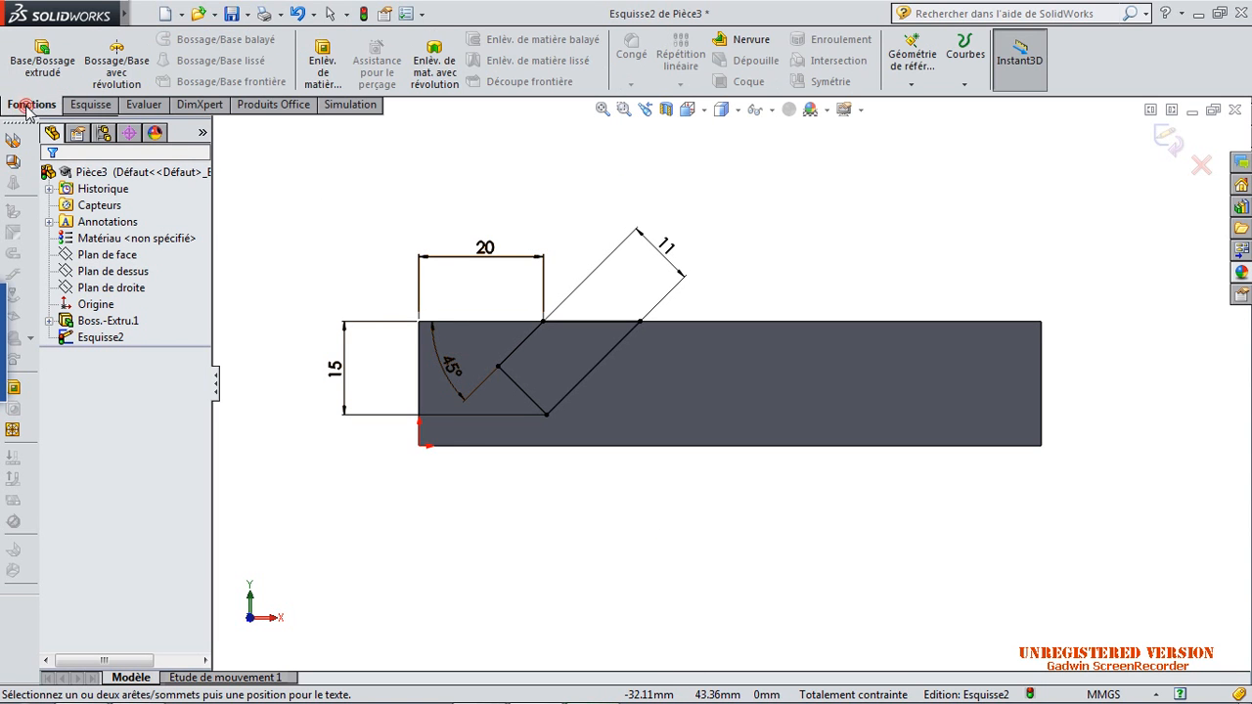
left_click(323, 59)
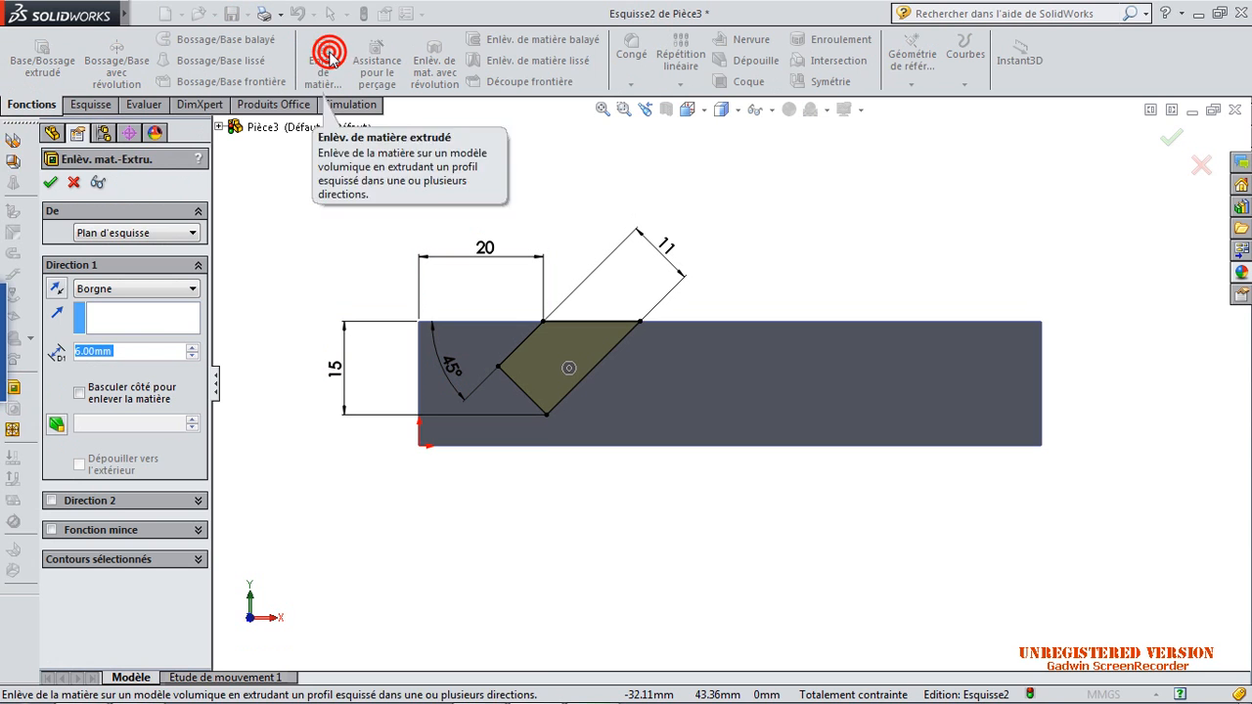
left_click(50, 185)
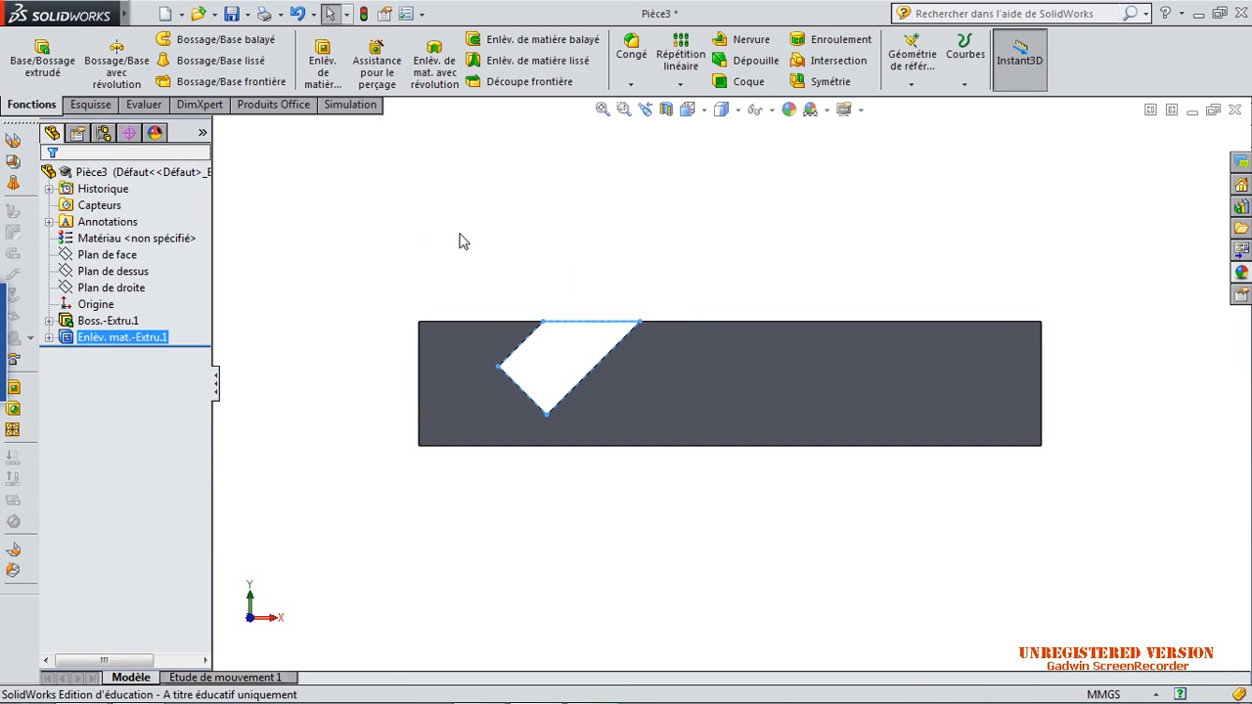
left_click(461, 238)
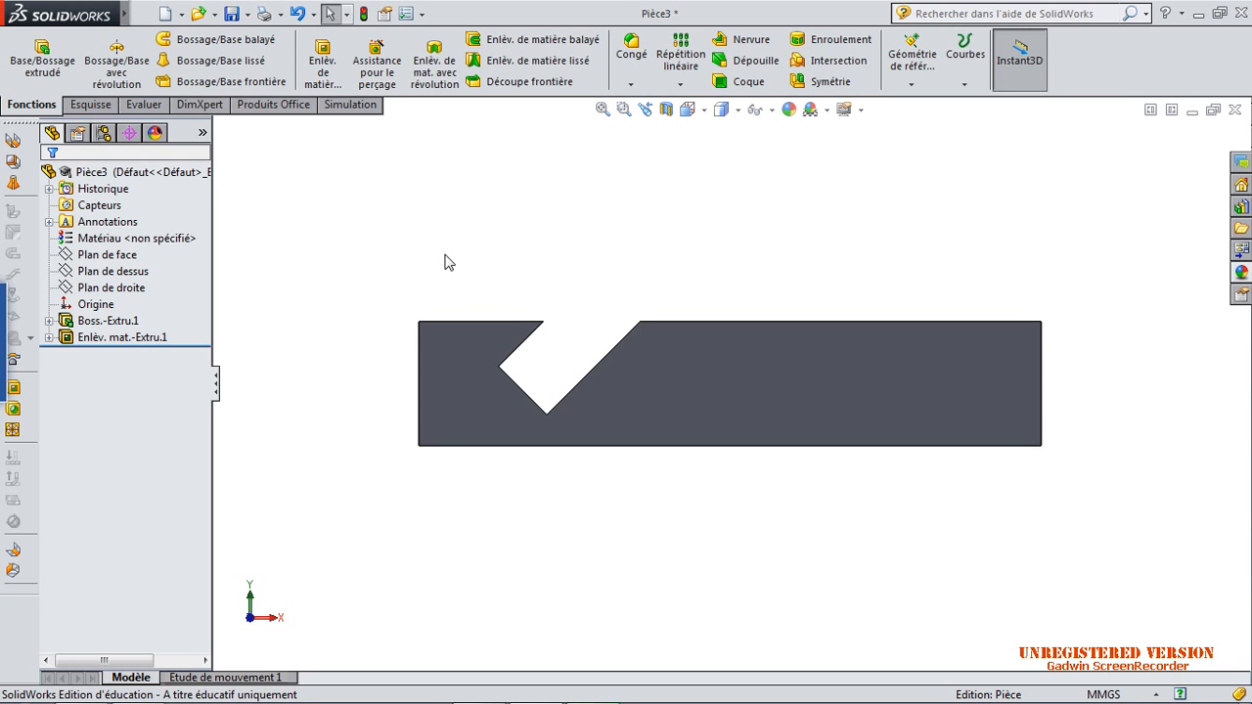
Step: On the bar's front face, sketch a rectangle about 8 mm wide and 12 mm deep, down from the upper edge near the right end
left_click(981, 376)
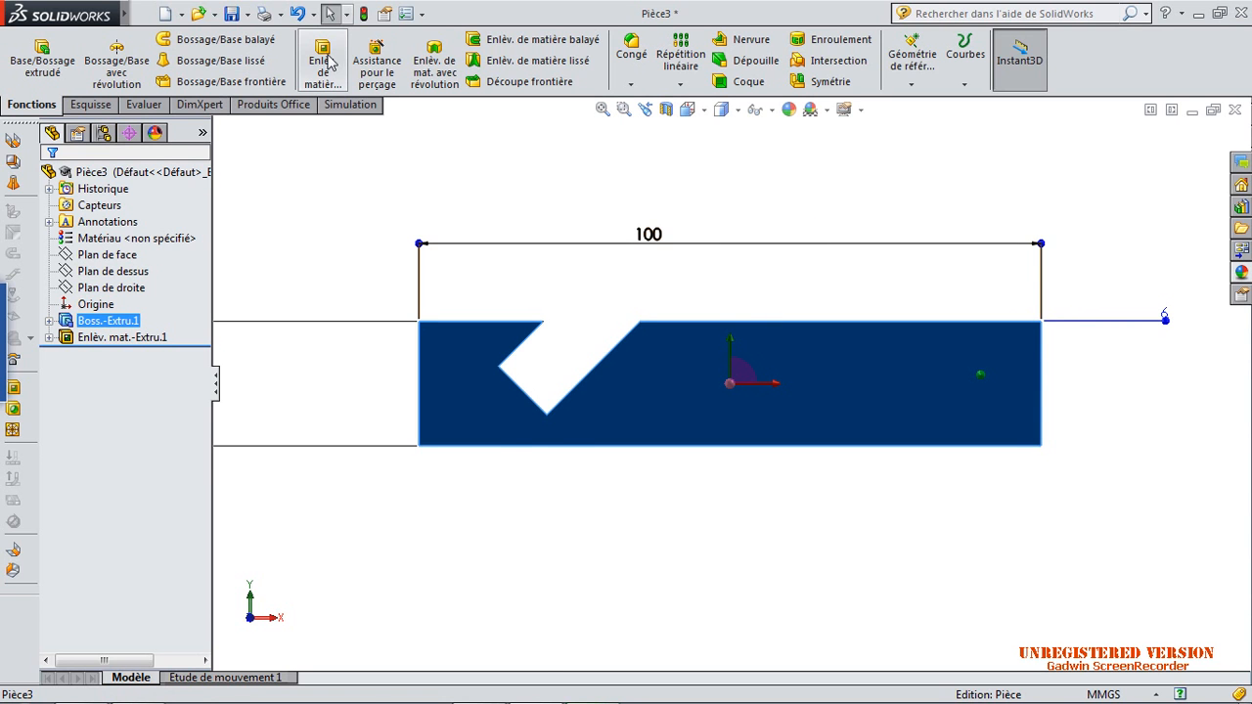
left_click(88, 106)
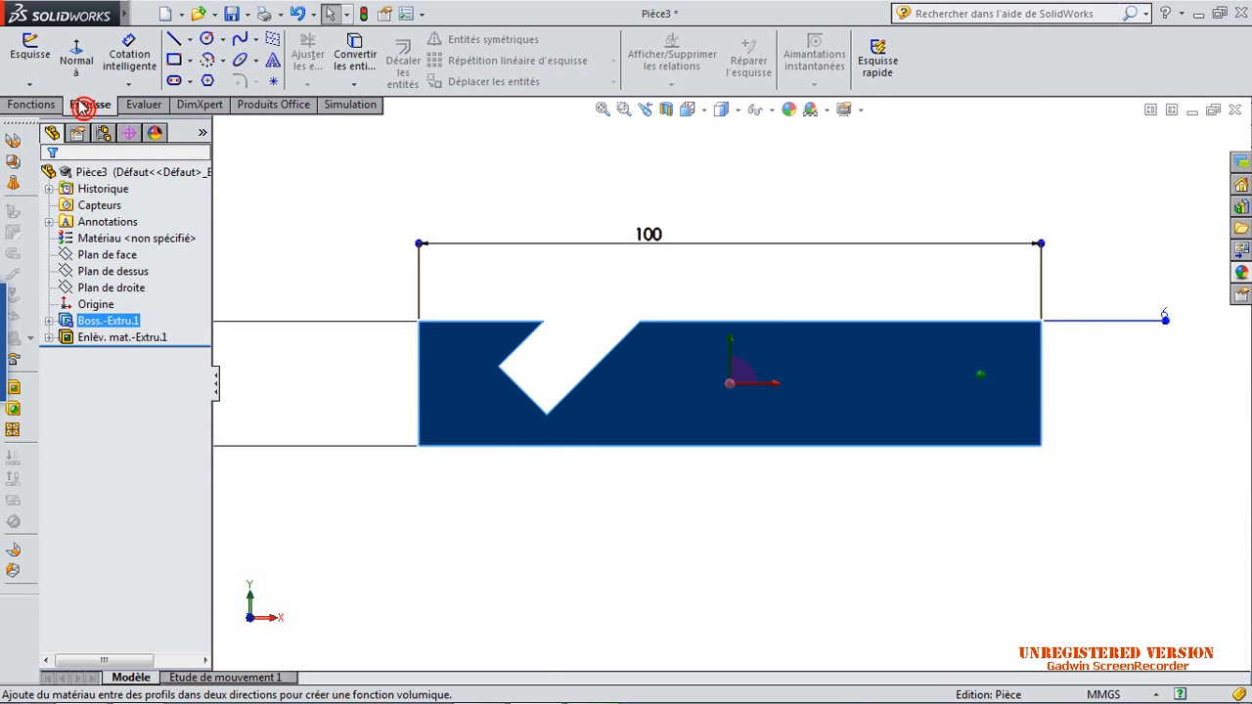
left_click(30, 51)
left_click(174, 61)
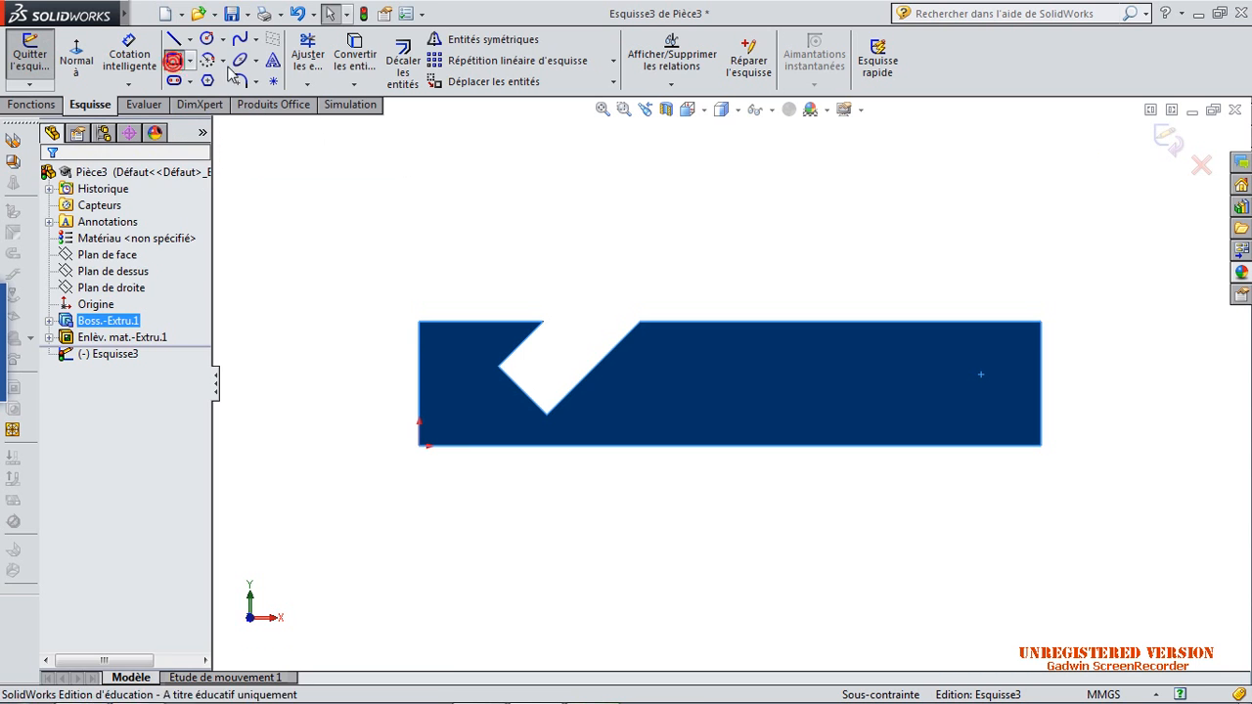
mouse_move(949, 321)
left_mouse_down()
mouse_move(922, 419)
mouse_move(901, 394)
left_mouse_up()
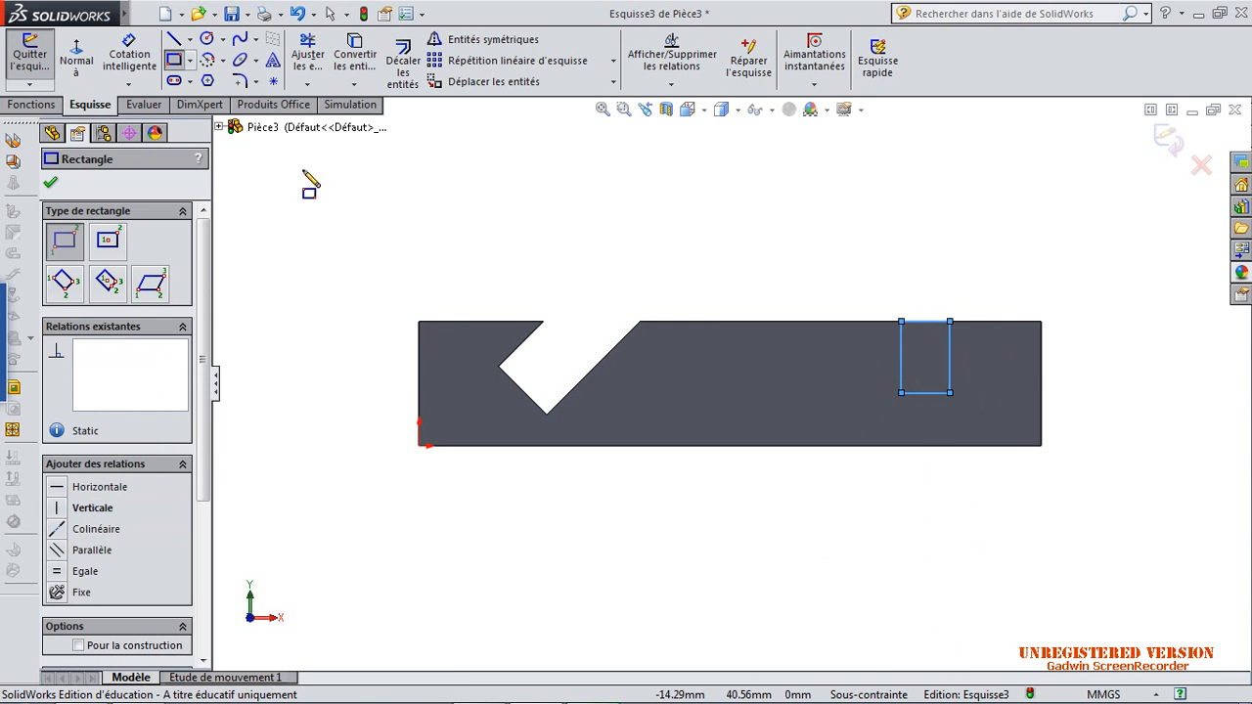
Step: Dimension the distance from the rectangle's right side to the bar's right end as 15 mm
left_click(122, 65)
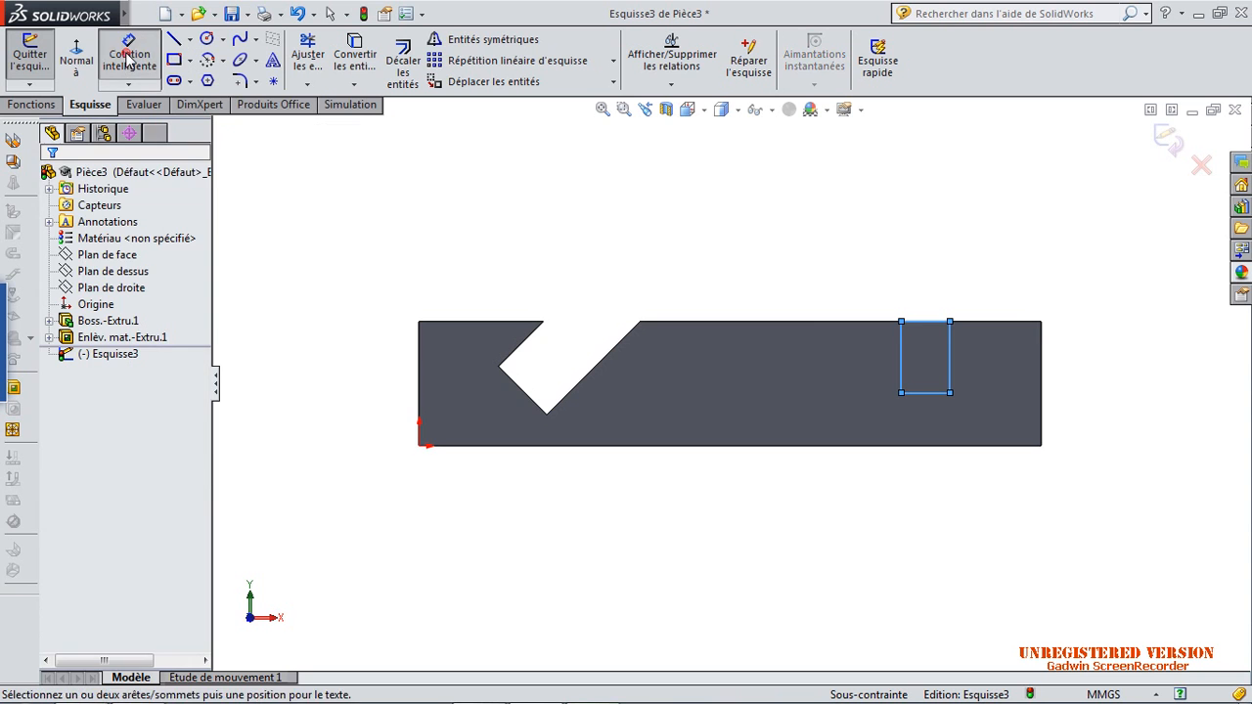
left_click(950, 356)
left_click(1040, 354)
left_click(1007, 292)
type("15")
key("Return")
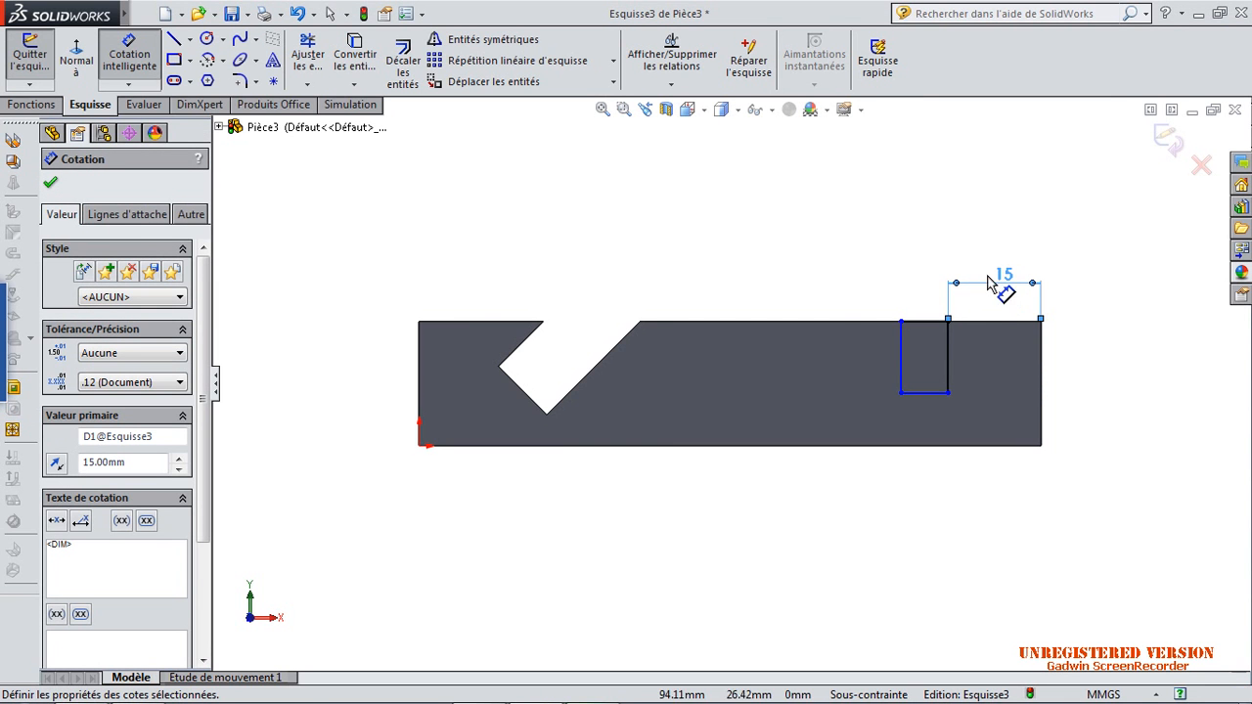
Step: Dimension the rectangle's width as 6 mm and its height as 10 mm
left_click(925, 393)
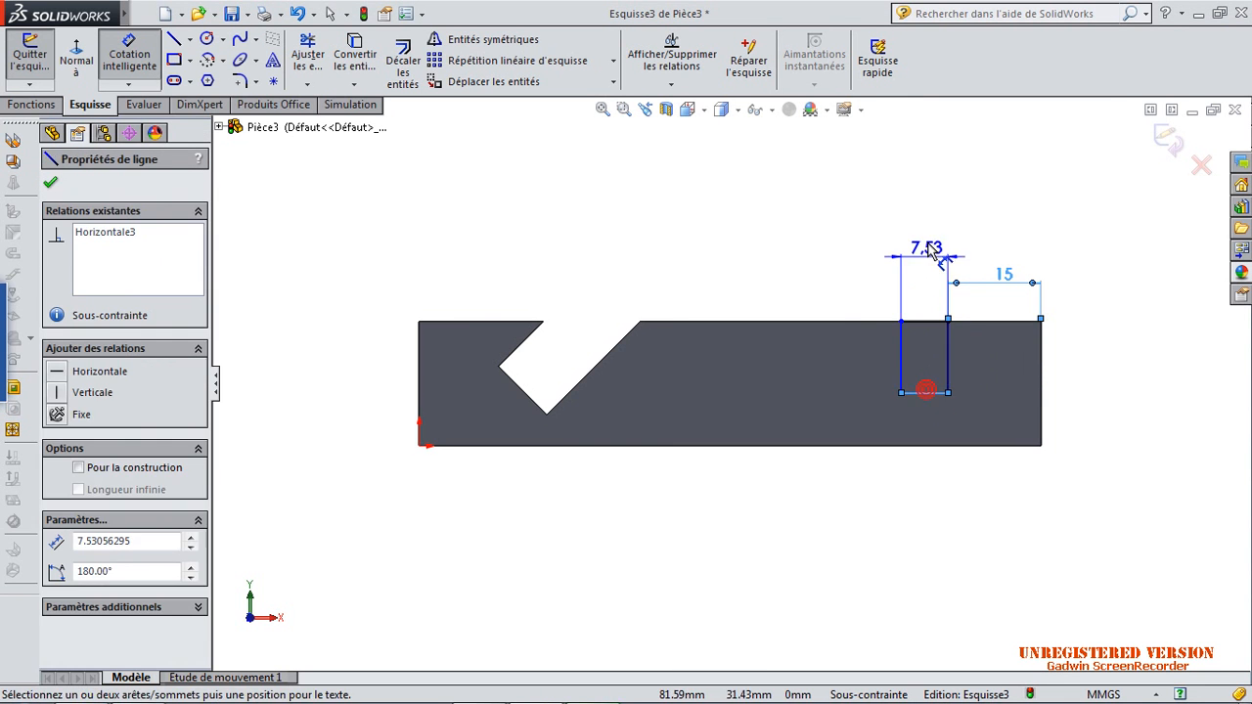
left_click(929, 245)
type("6")
key("Return")
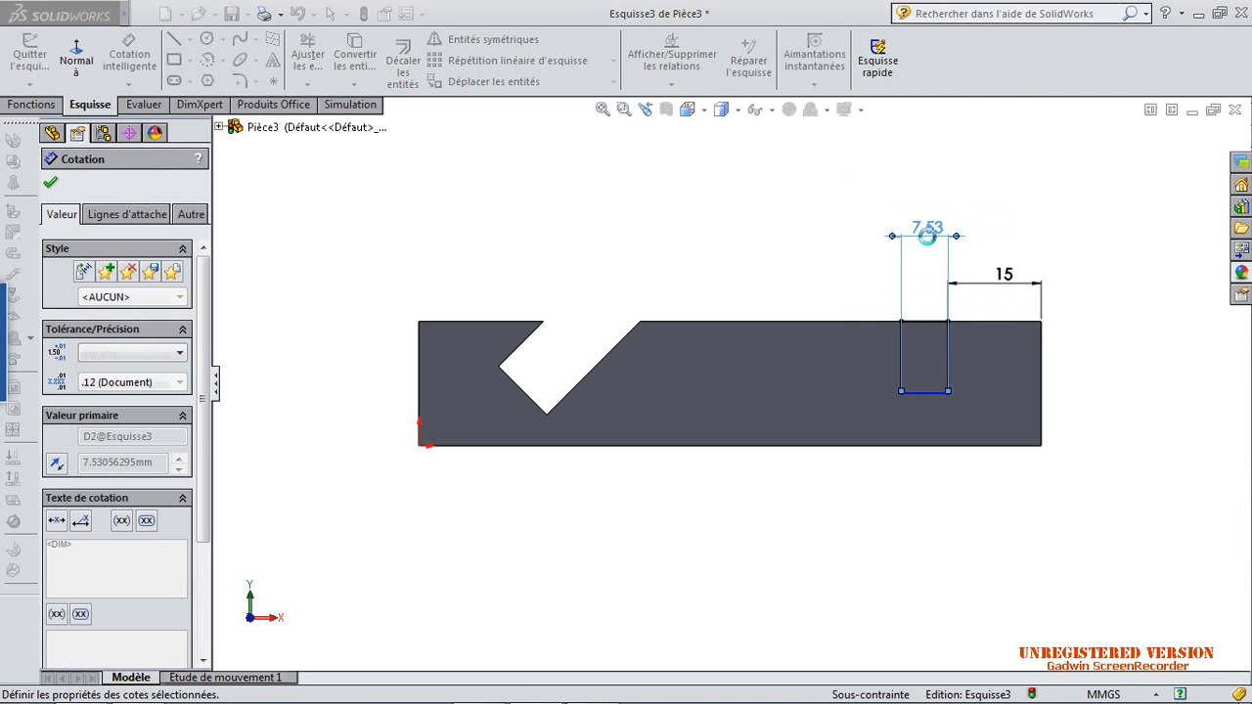
left_click(911, 371)
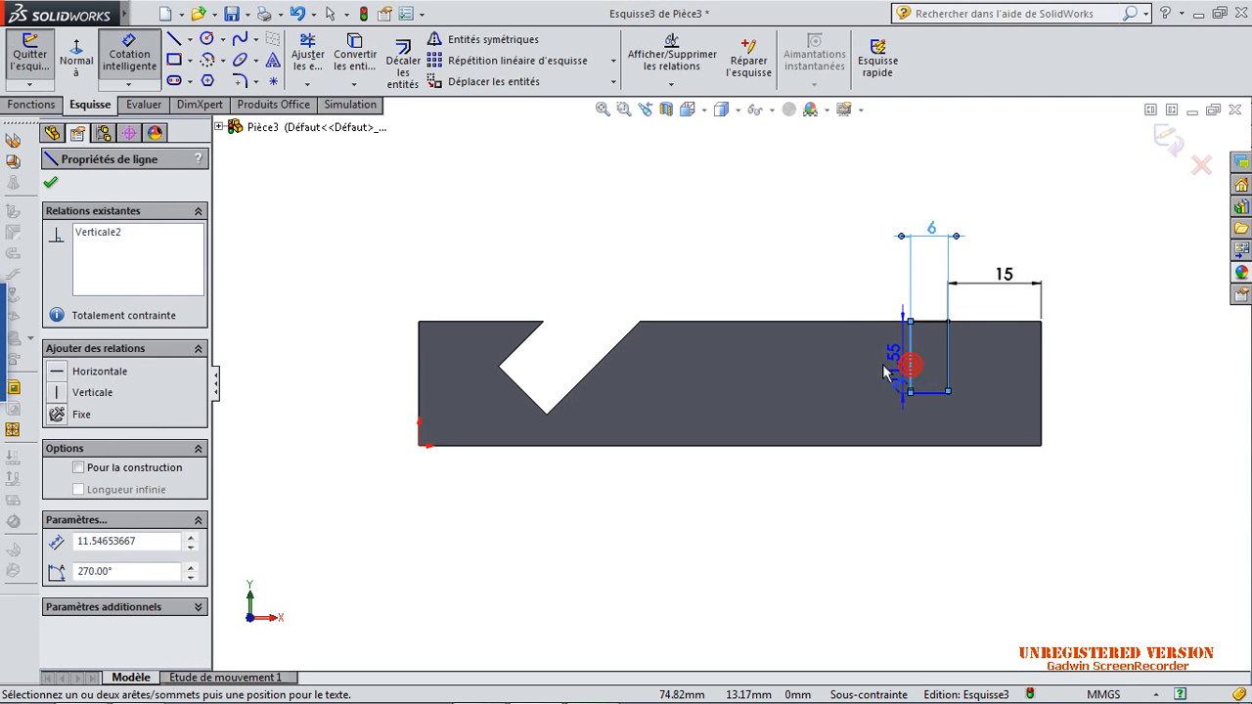
left_click(857, 362)
type("10")
key("Return")
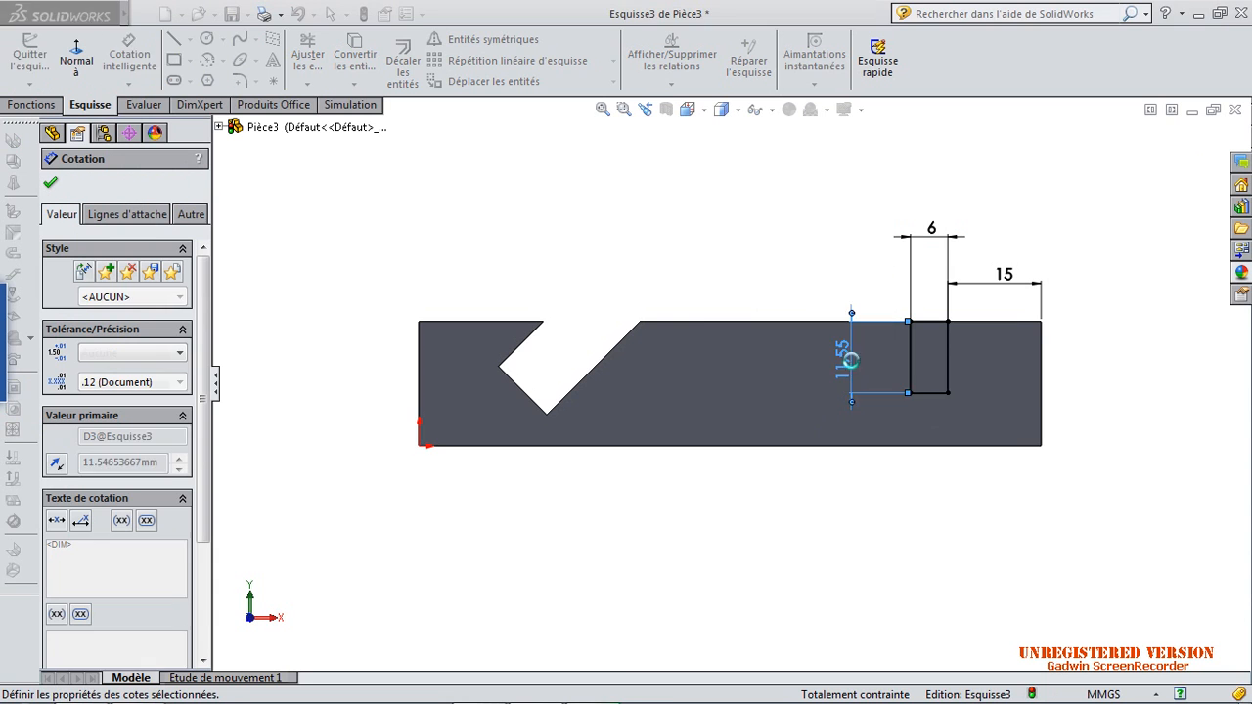
Step: Cut the rectangular slot out of the bar with an extruded cut, blind depth 6 mm
left_click(32, 105)
left_click(323, 63)
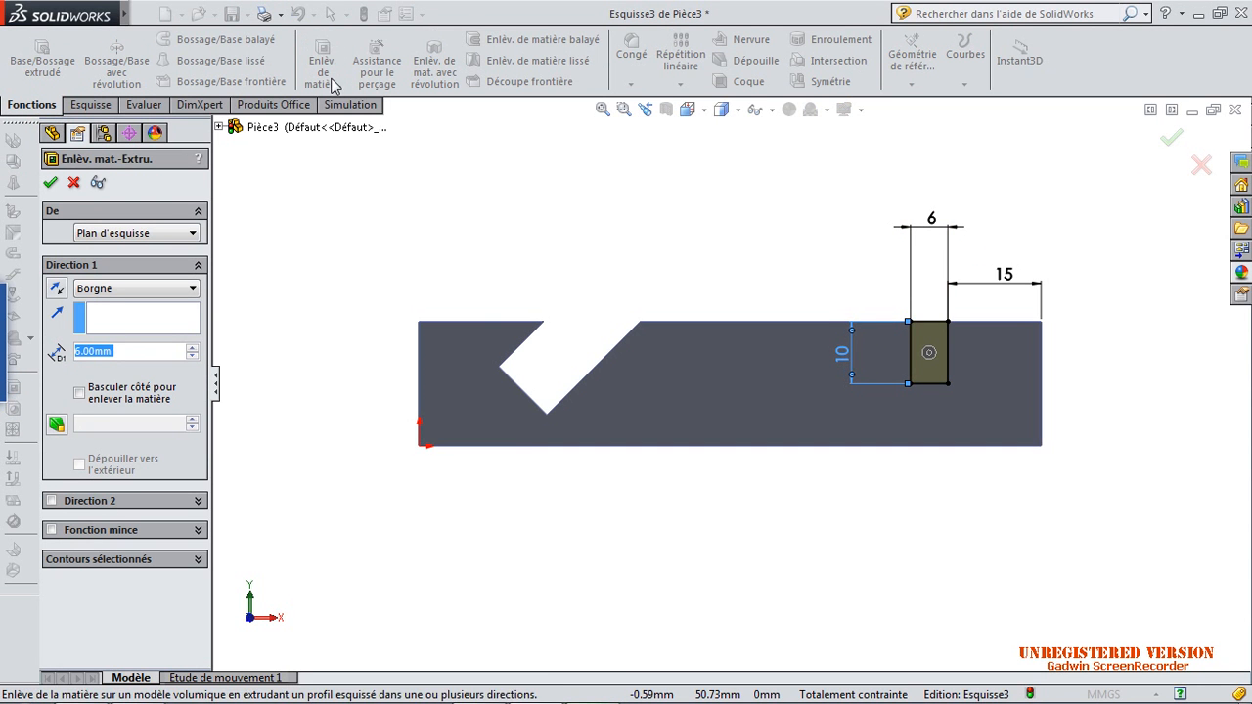
left_click(51, 185)
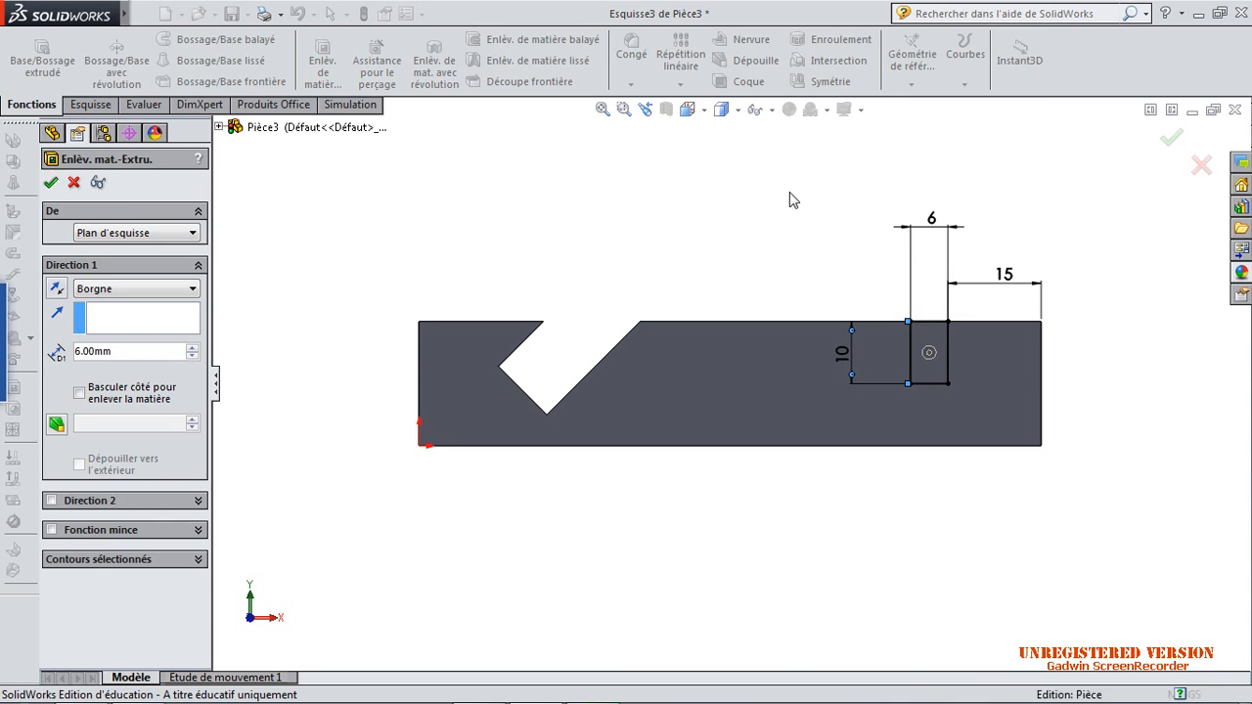
middle_click_drag(925, 269, 867, 366)
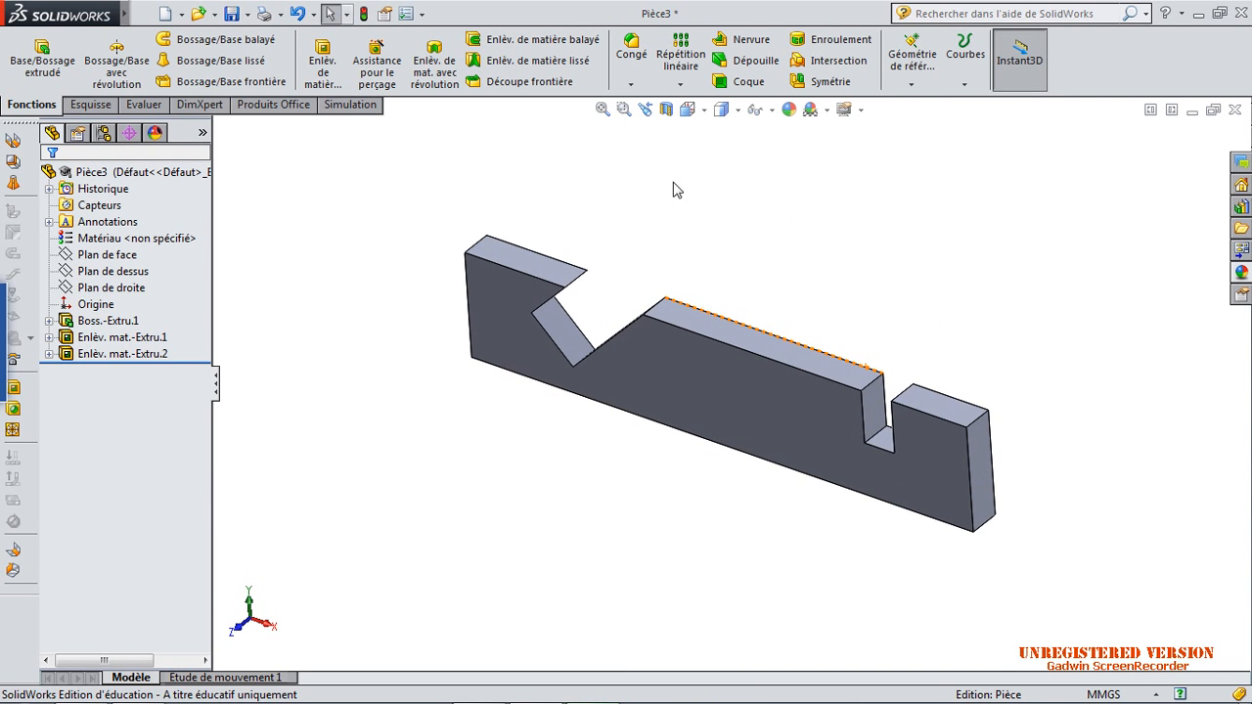
Step: Save the part on the desktop under the file name "support telephone1"
left_click(228, 16)
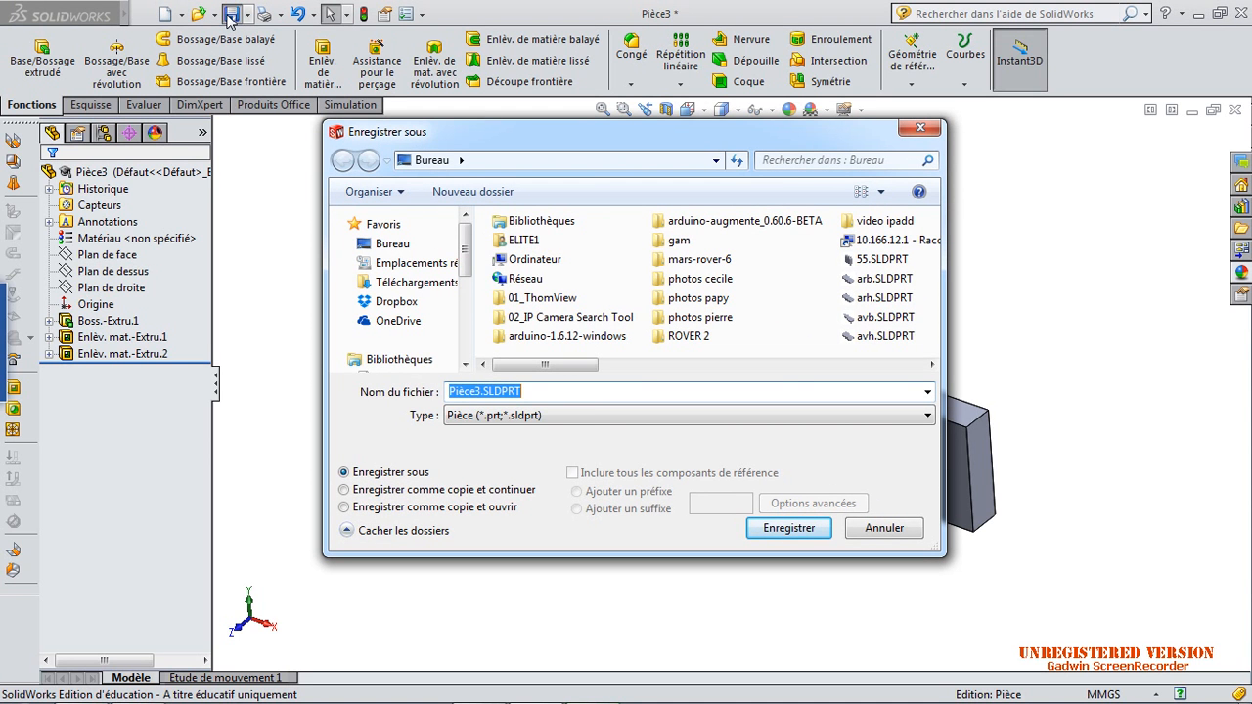
type("support telephone1")
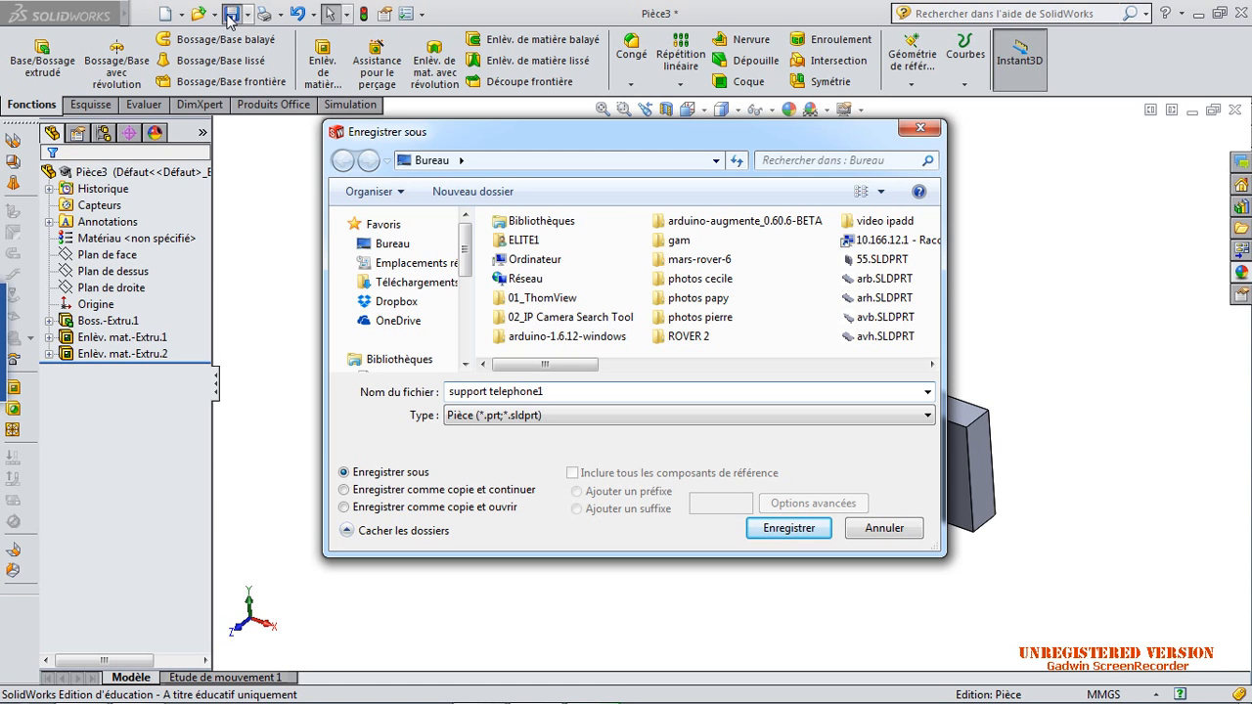
key("Return")
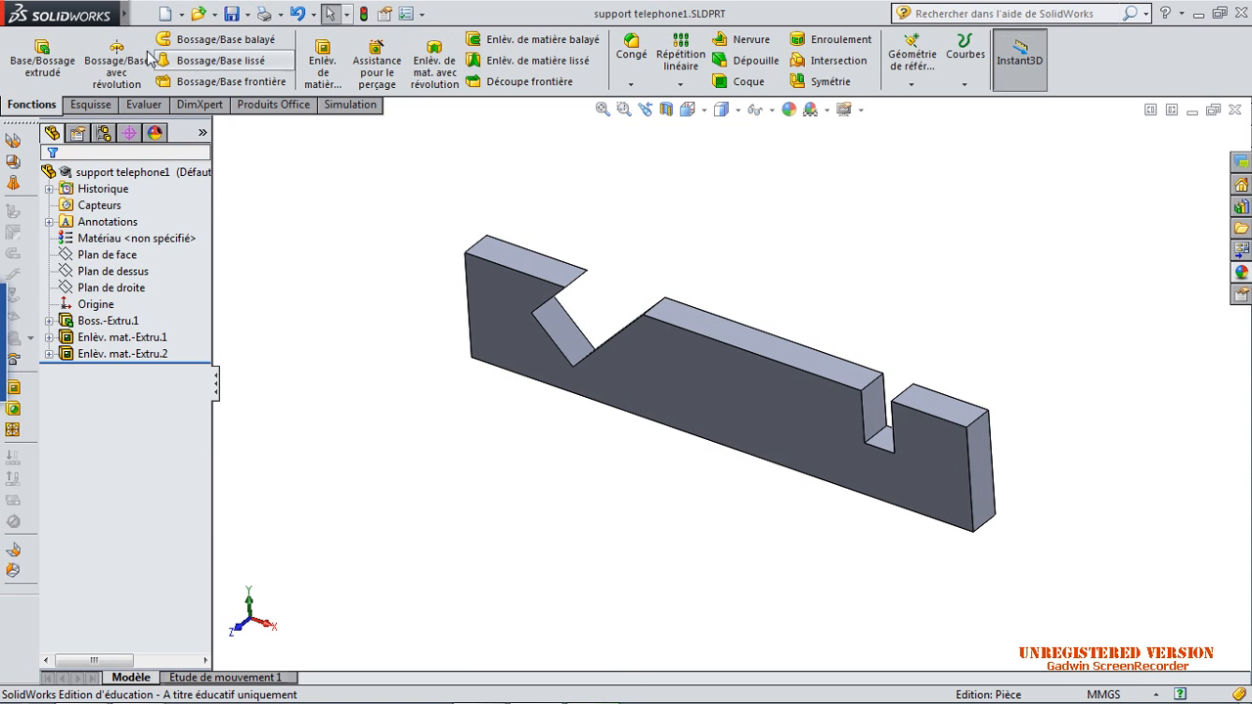
Step: Create a new part document and start a sketch on its front plane (Plan de face)
left_click(165, 15)
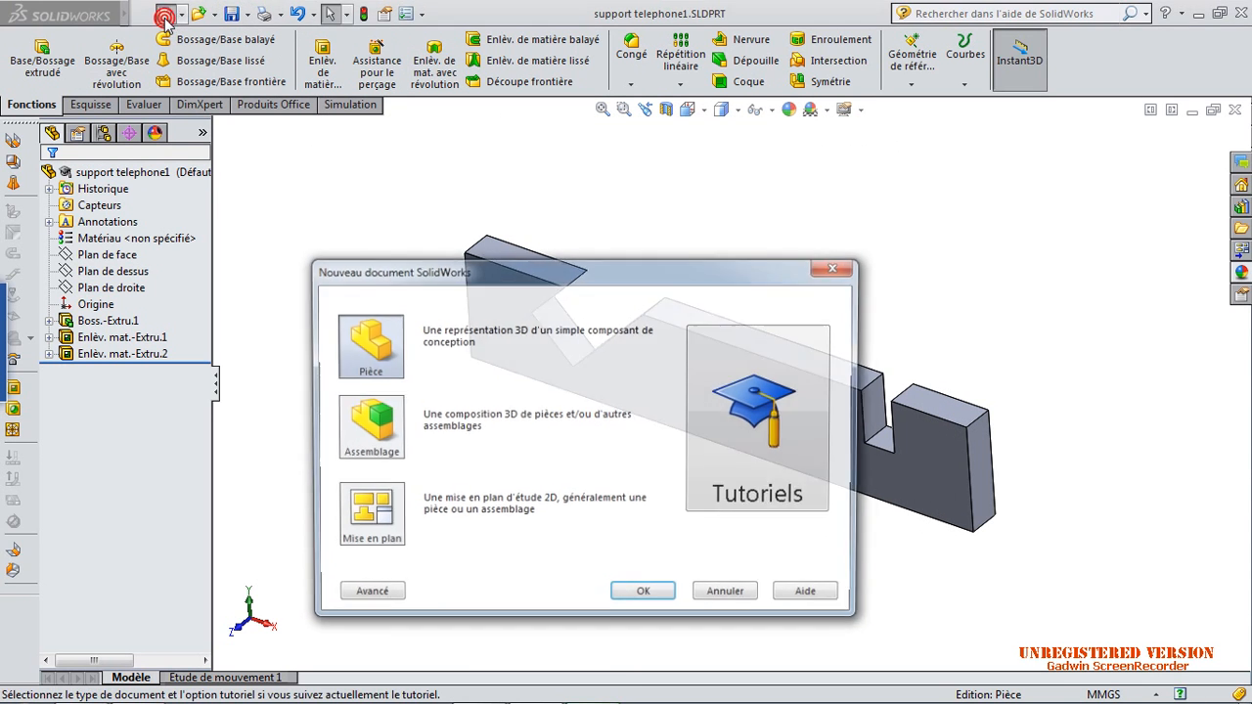
double_click(367, 347)
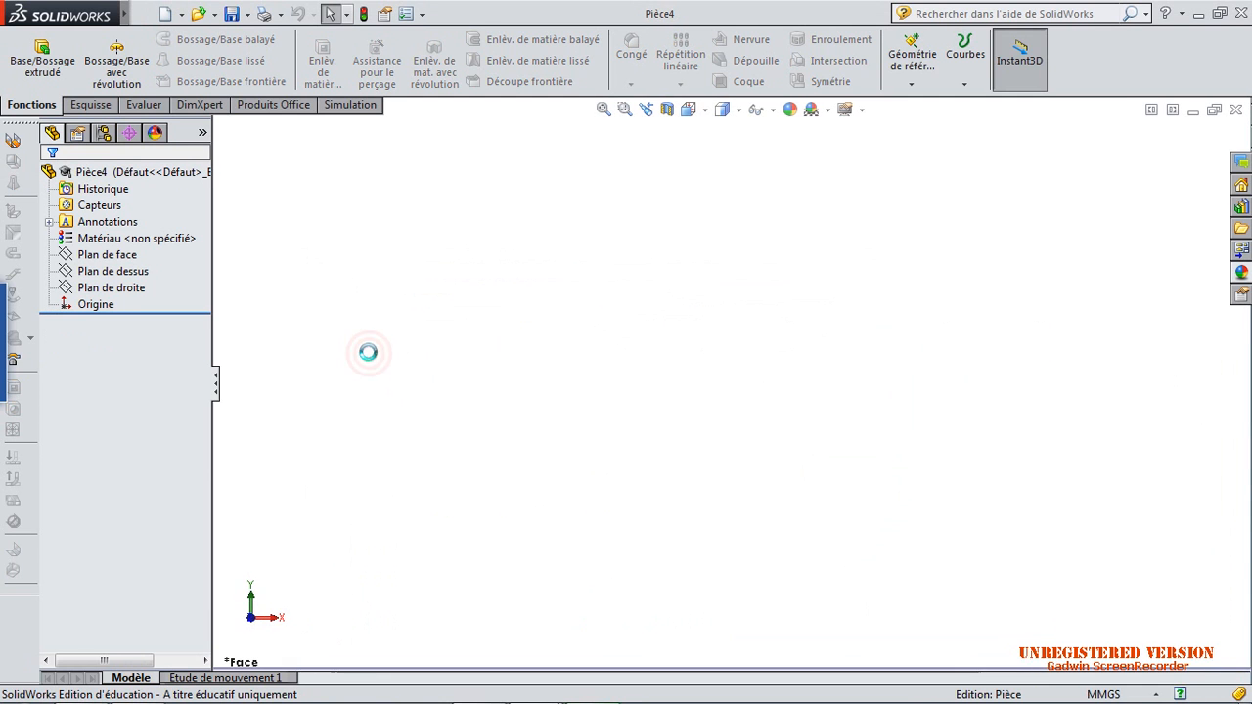
left_click(115, 256)
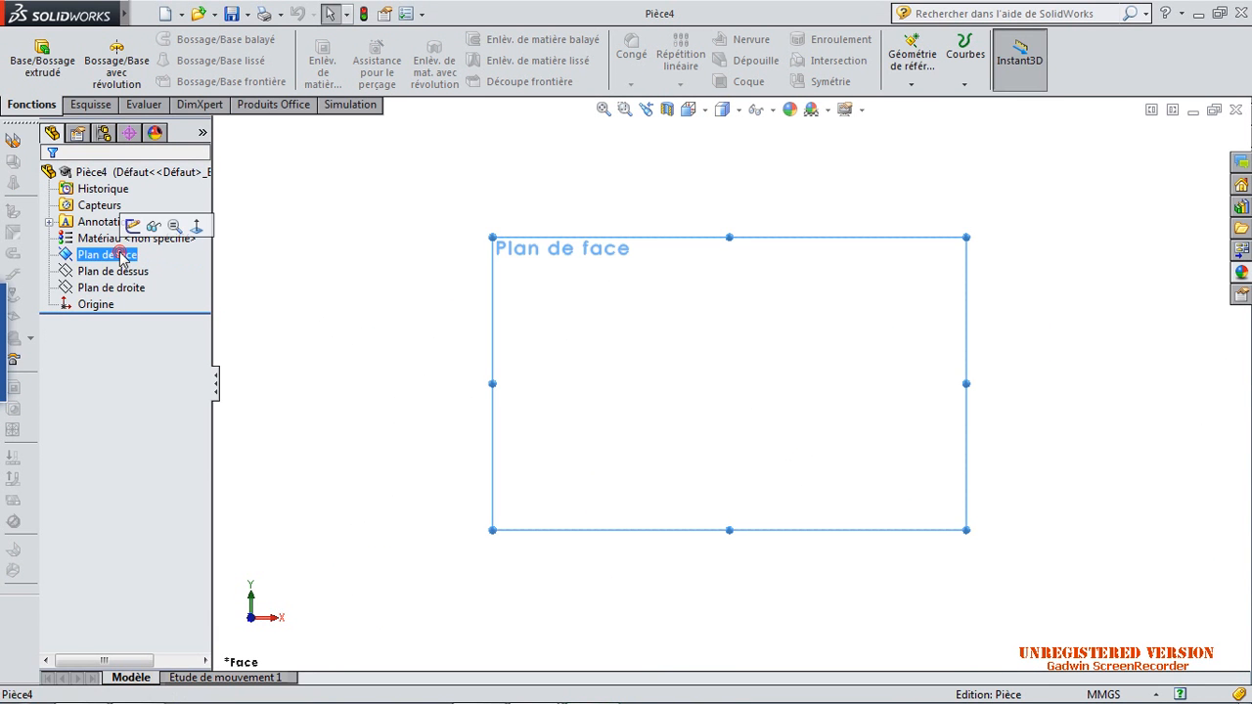
left_click(89, 105)
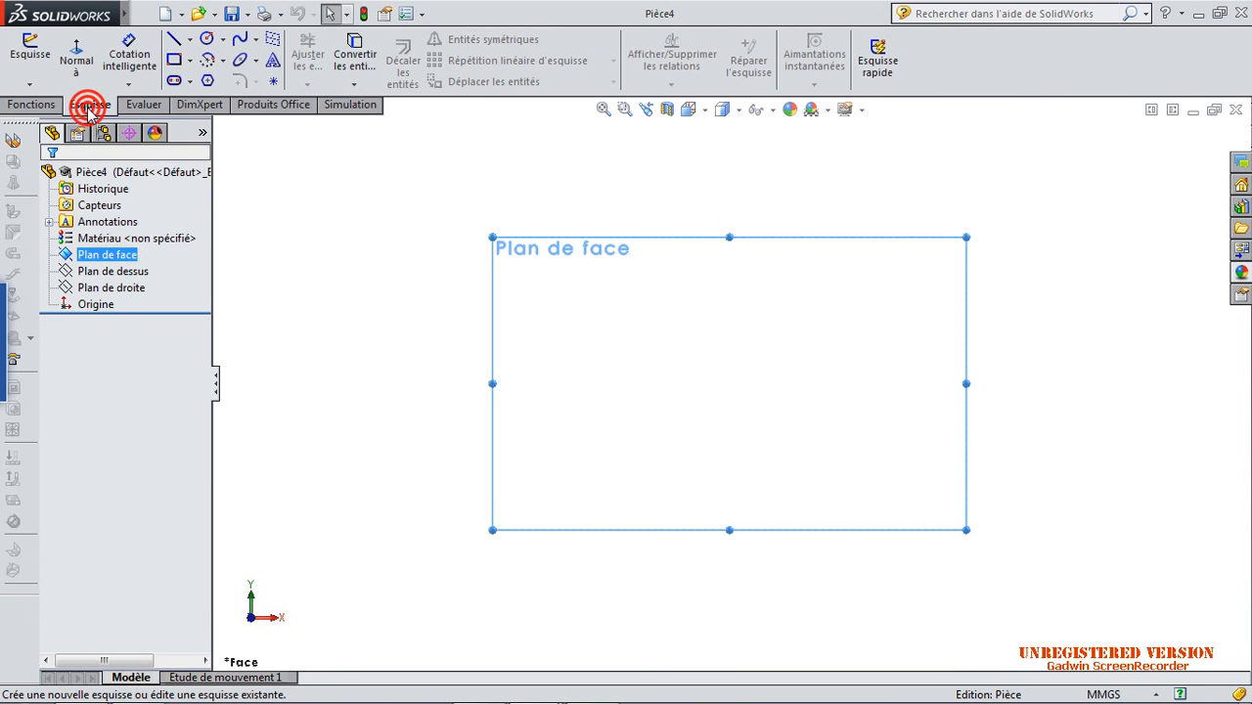
left_click(31, 57)
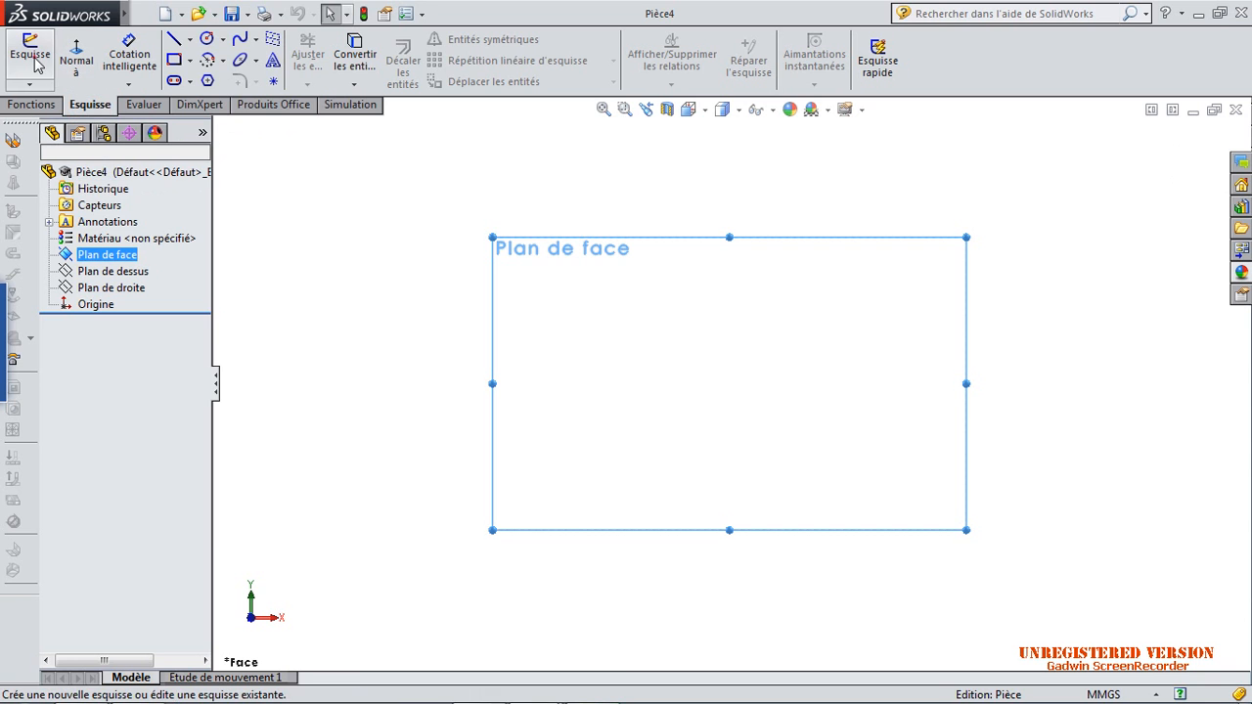
Step: Sketch a corner rectangle about 105 mm wide and 24 mm high, starting at the origin
left_click(174, 59)
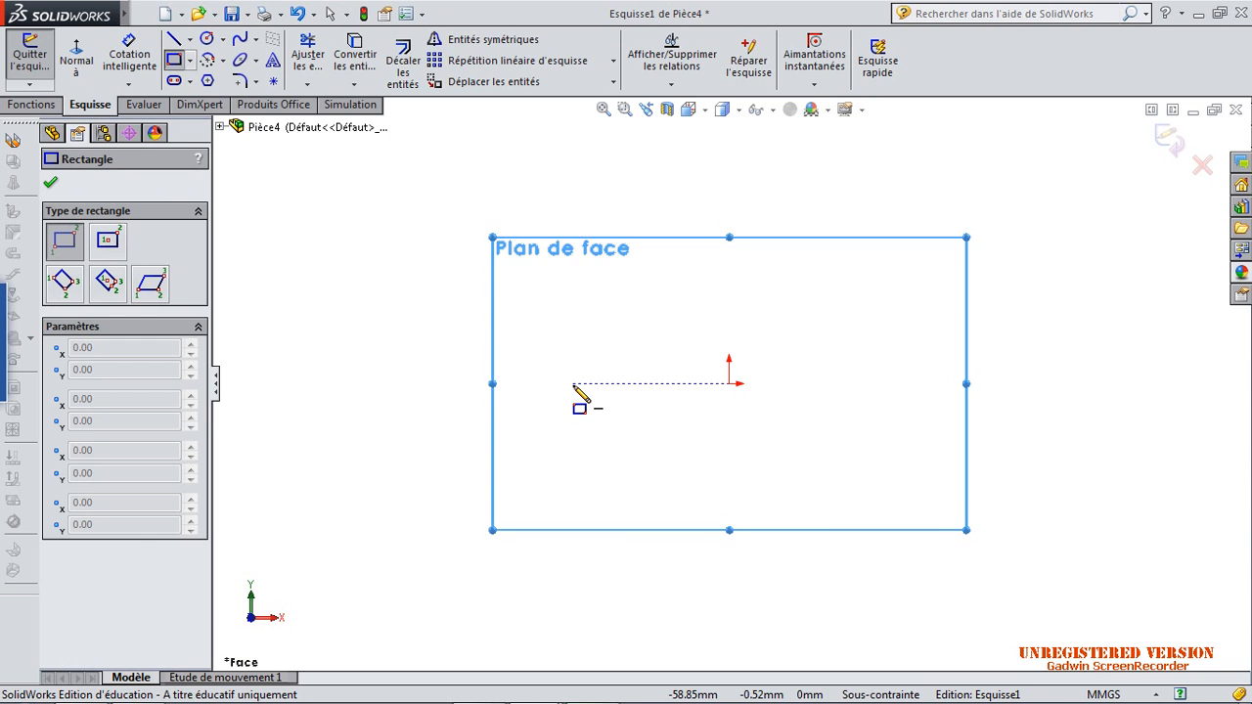
left_click(729, 384)
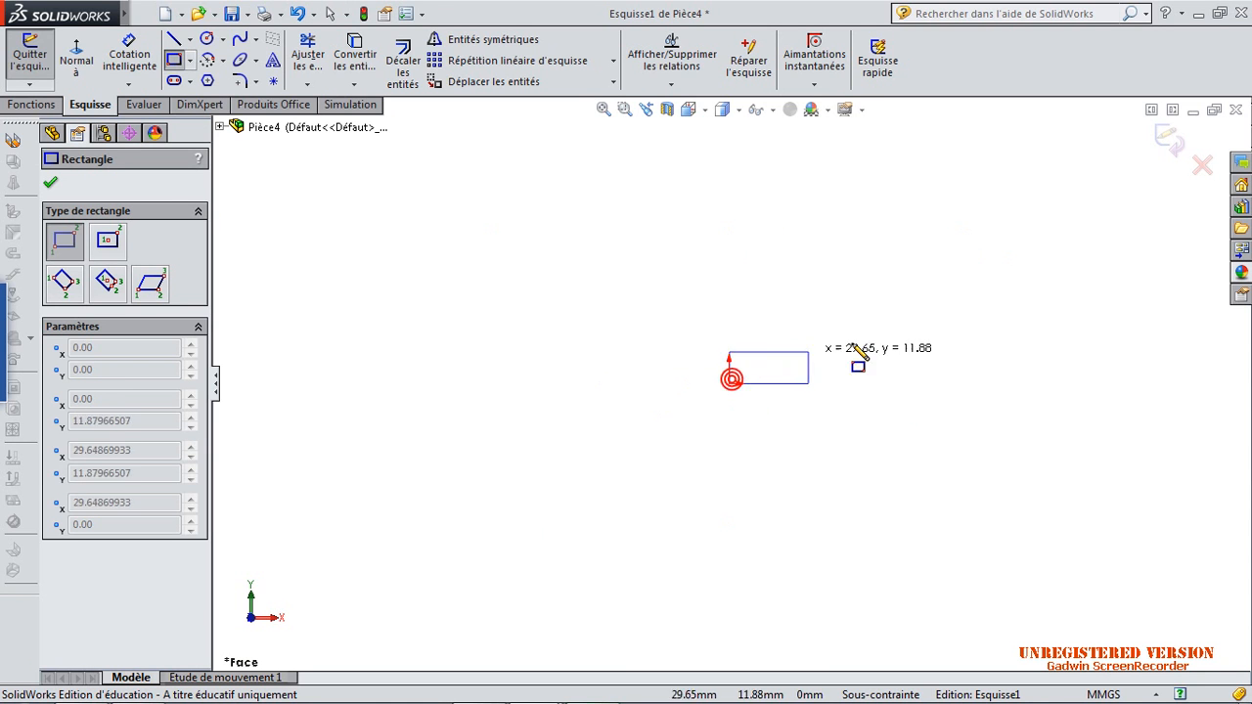
left_click(1008, 317)
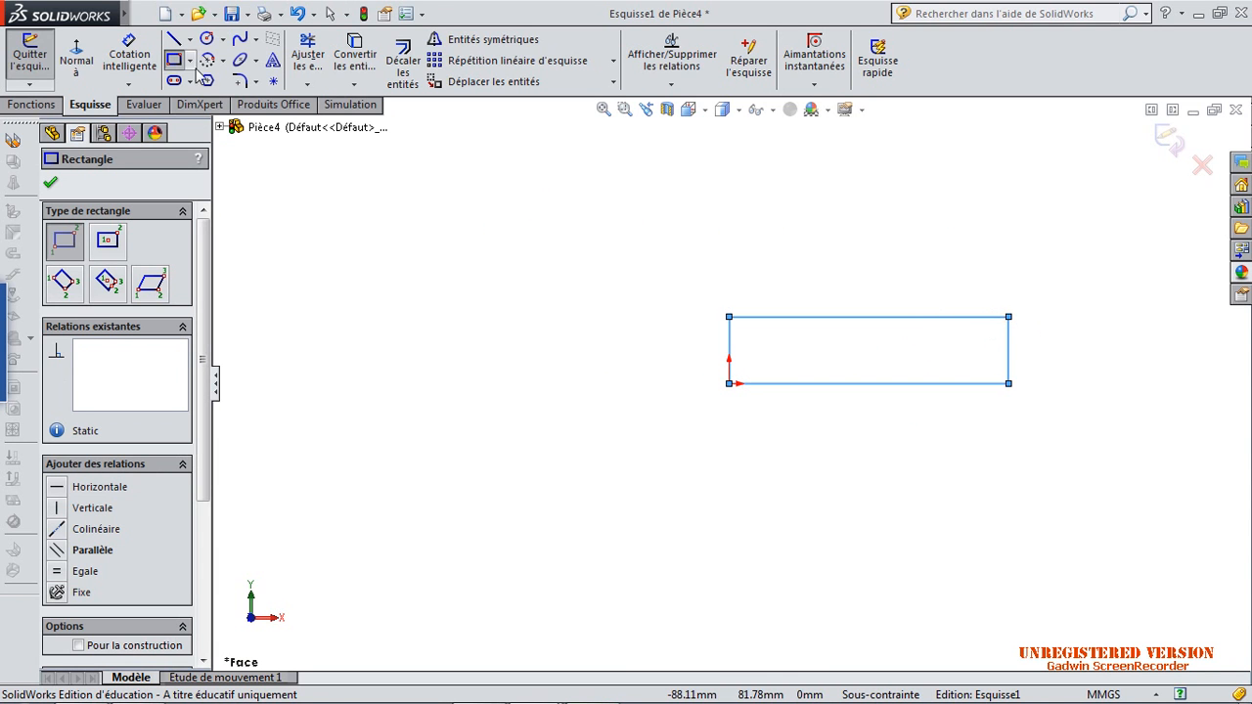
Step: Dimension the rectangle's width as 100 mm and its height as 18 mm
left_click(131, 59)
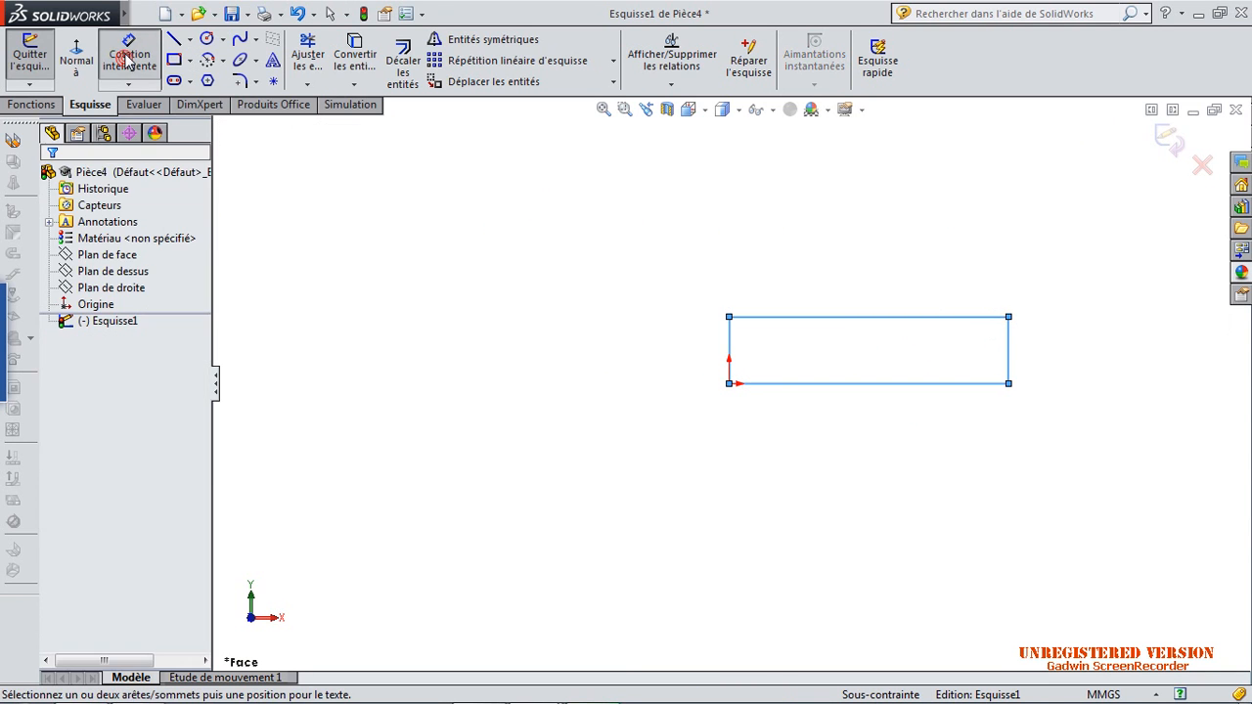
left_click(878, 315)
left_click(874, 279)
type("100")
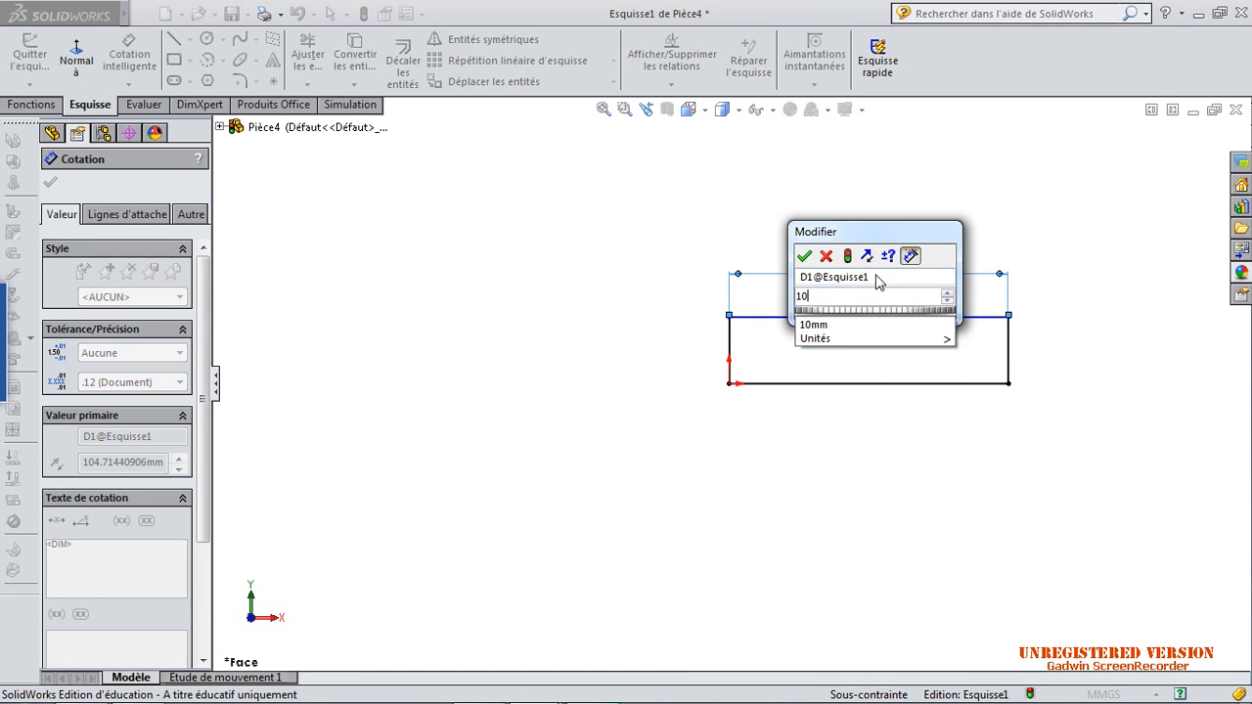
key("Return")
left_click(1010, 355)
left_click(1069, 353)
type("18")
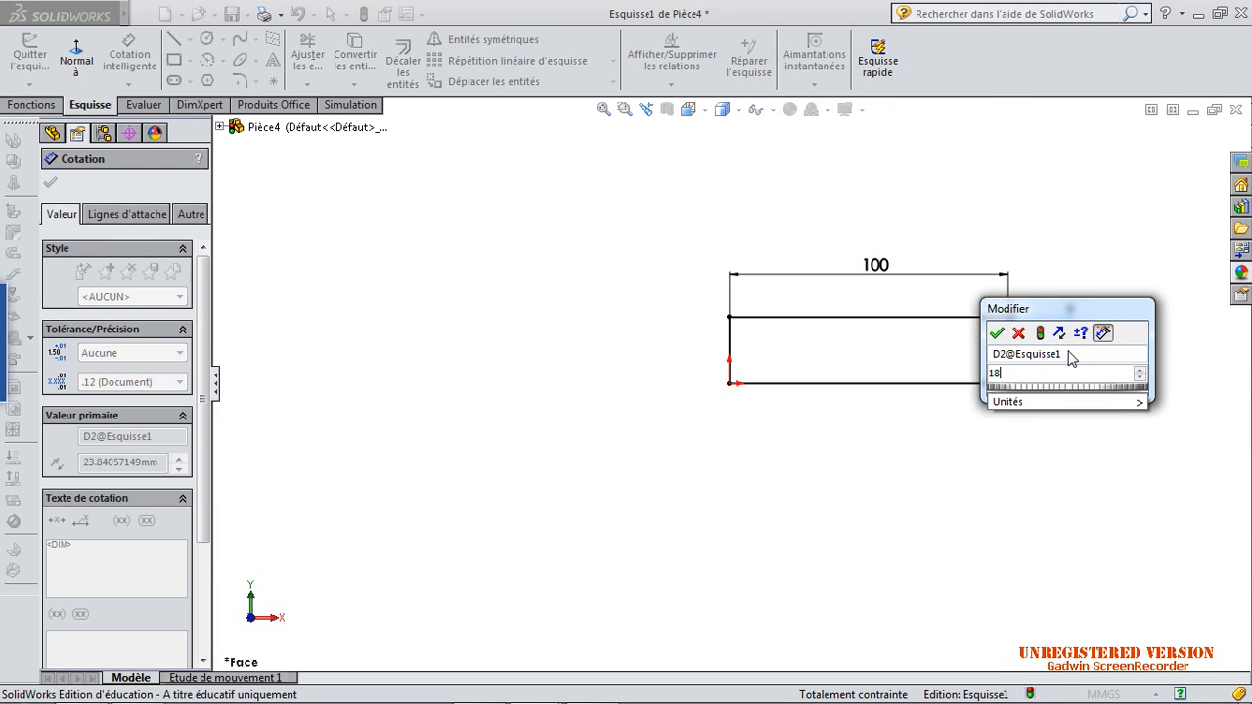
key("Return")
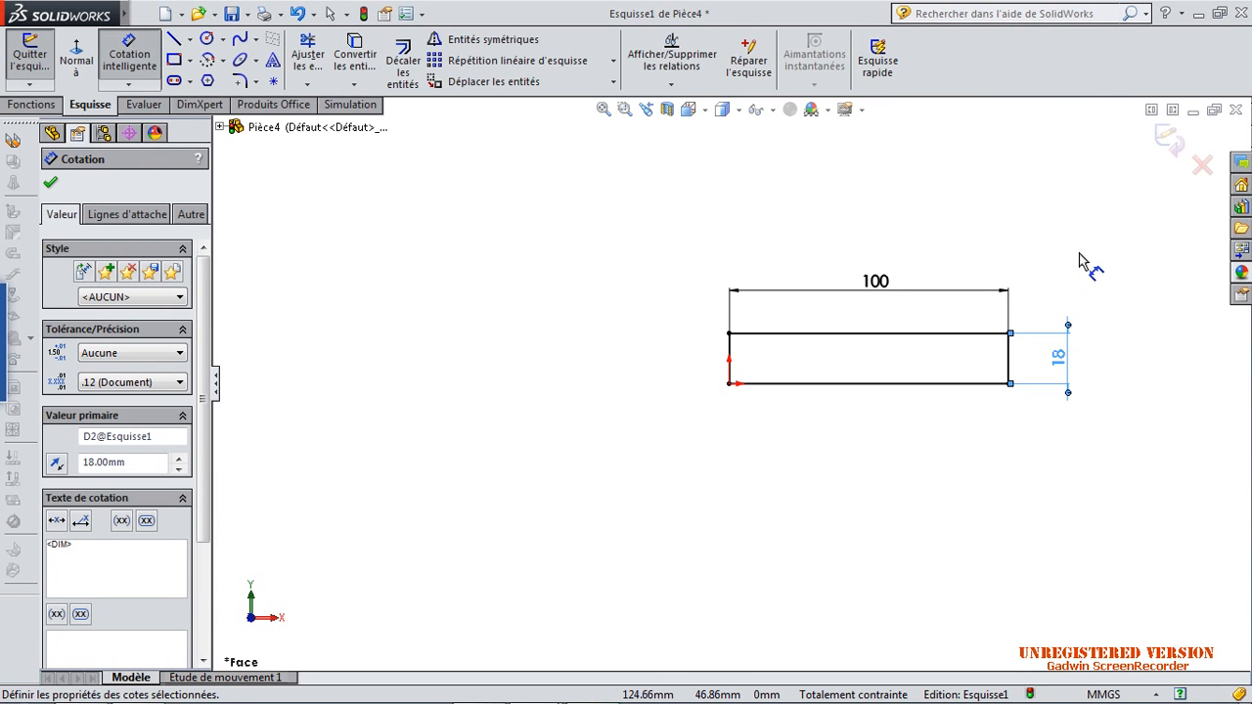
Step: Extrude the rectangle into a bar with a blind depth of 6 mm
left_click(32, 105)
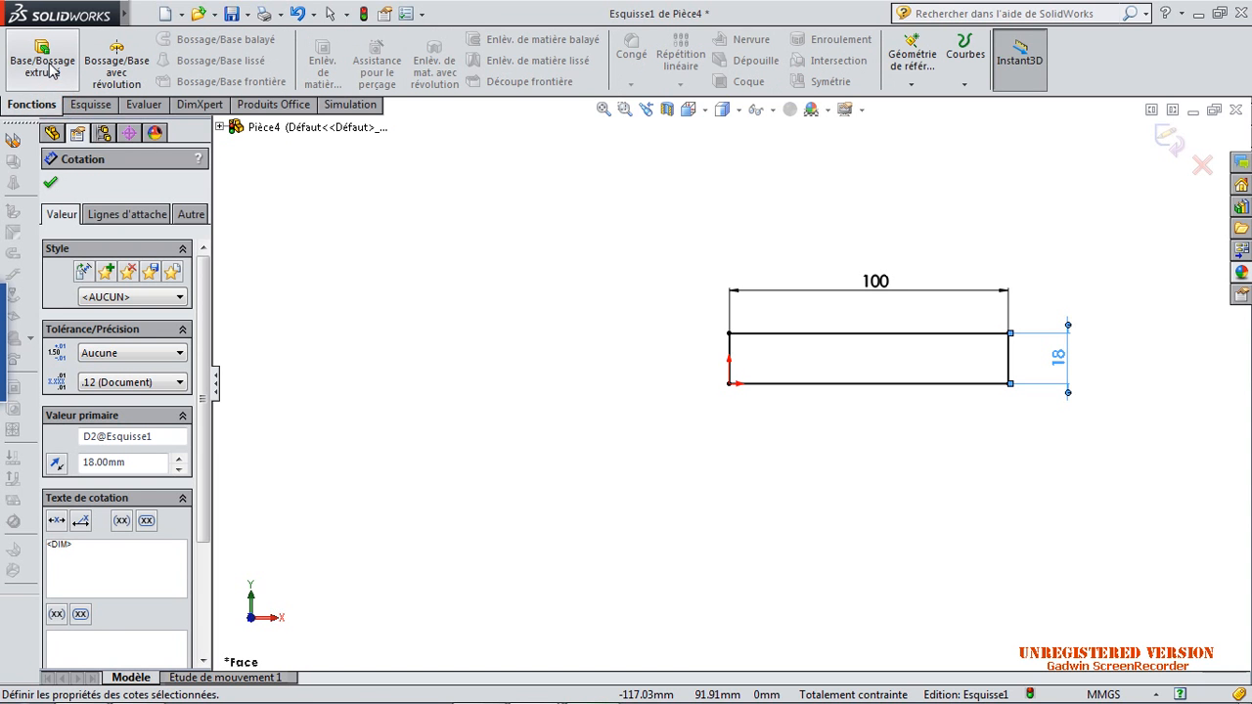
left_click(54, 70)
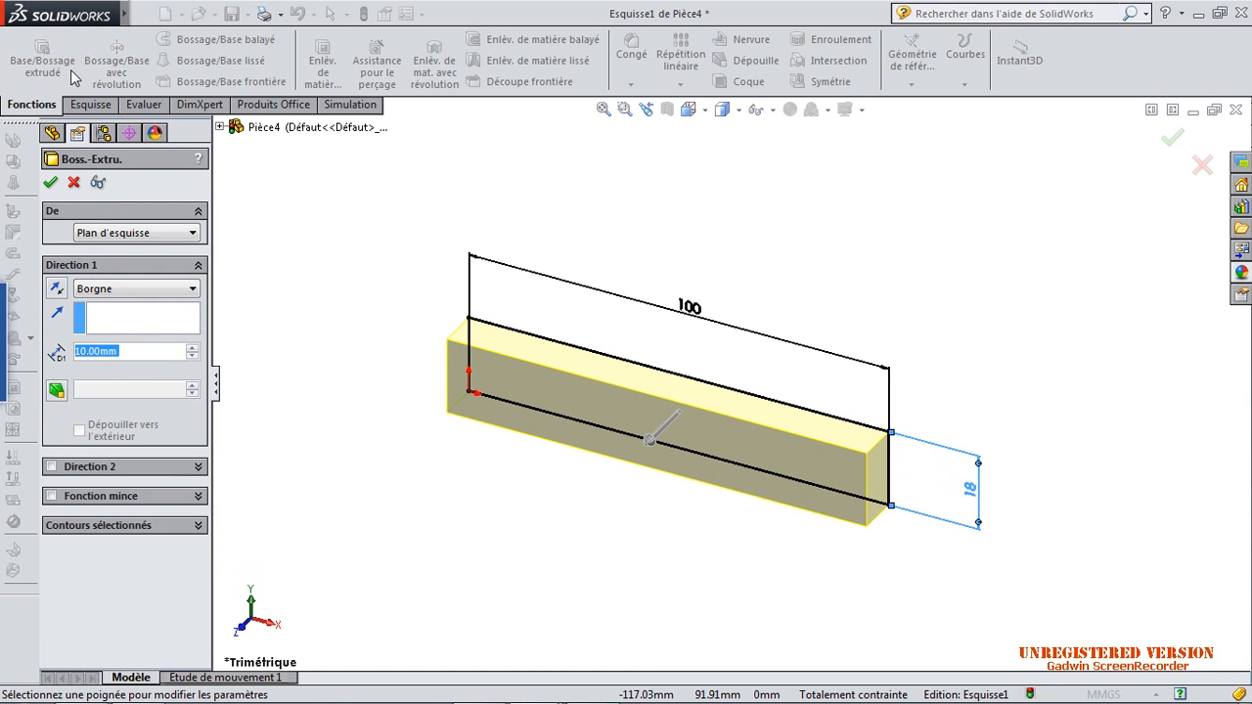
type("6")
key("Return")
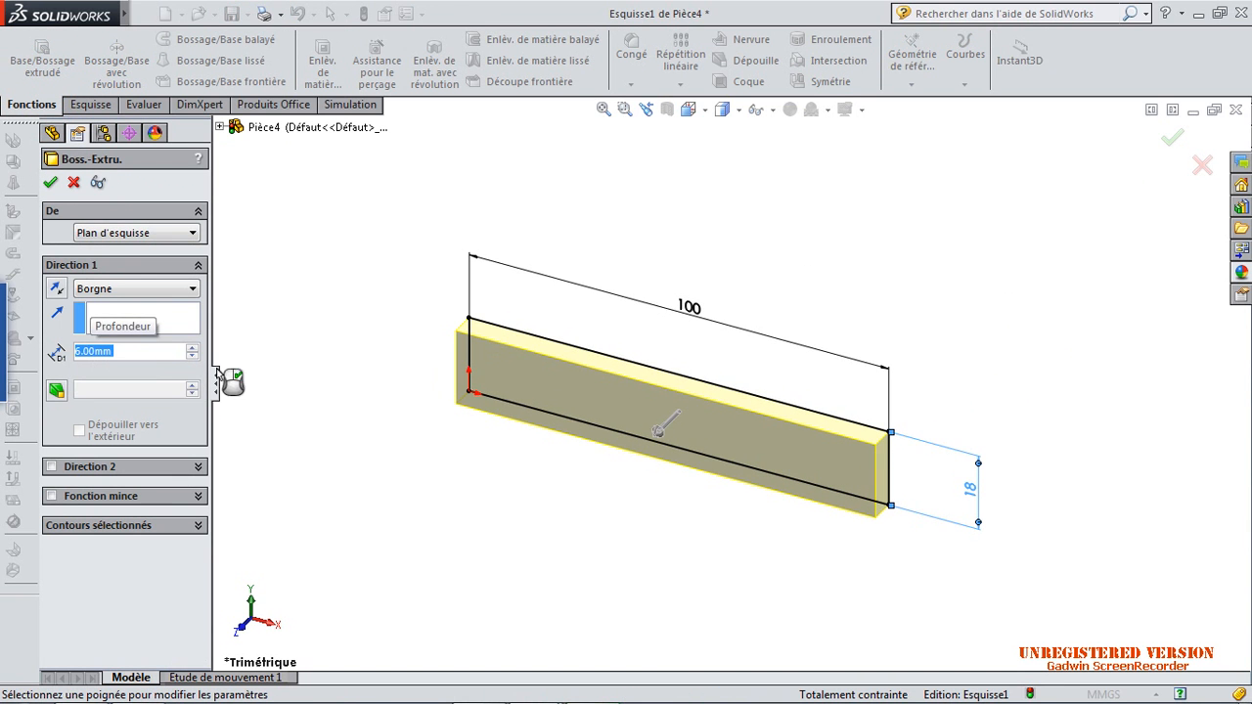
left_click(50, 183)
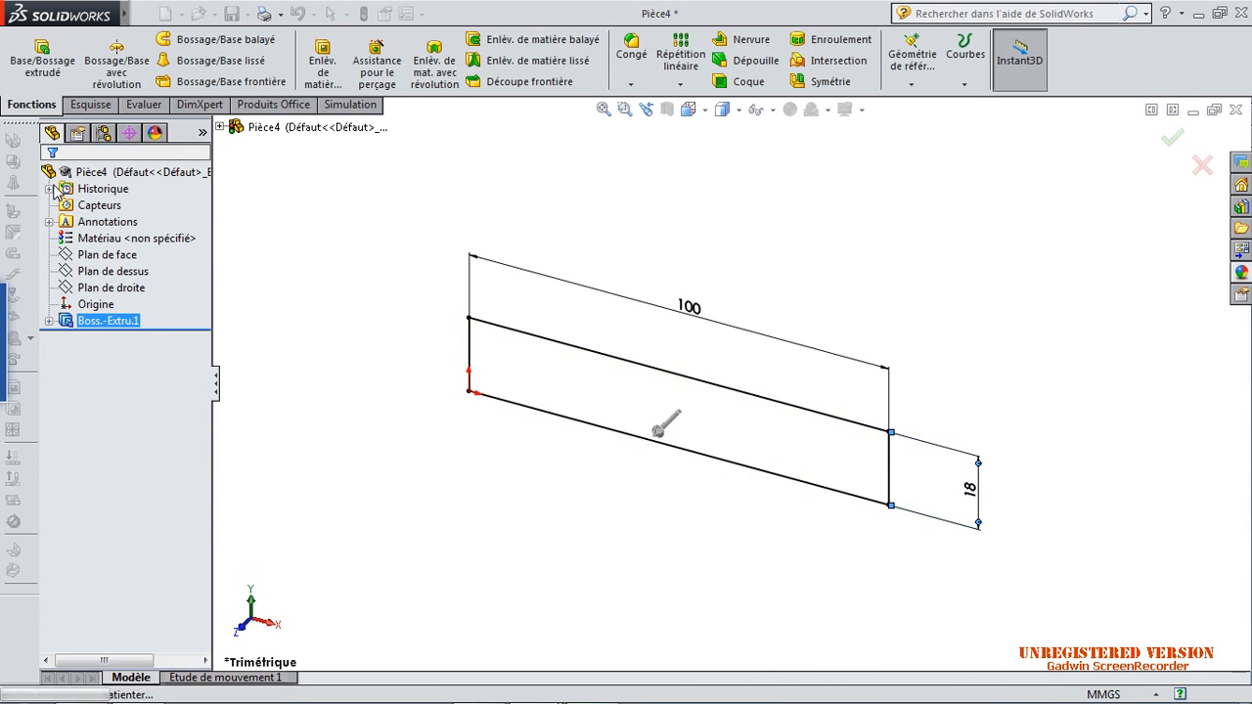
left_click(455, 360)
left_click(352, 336)
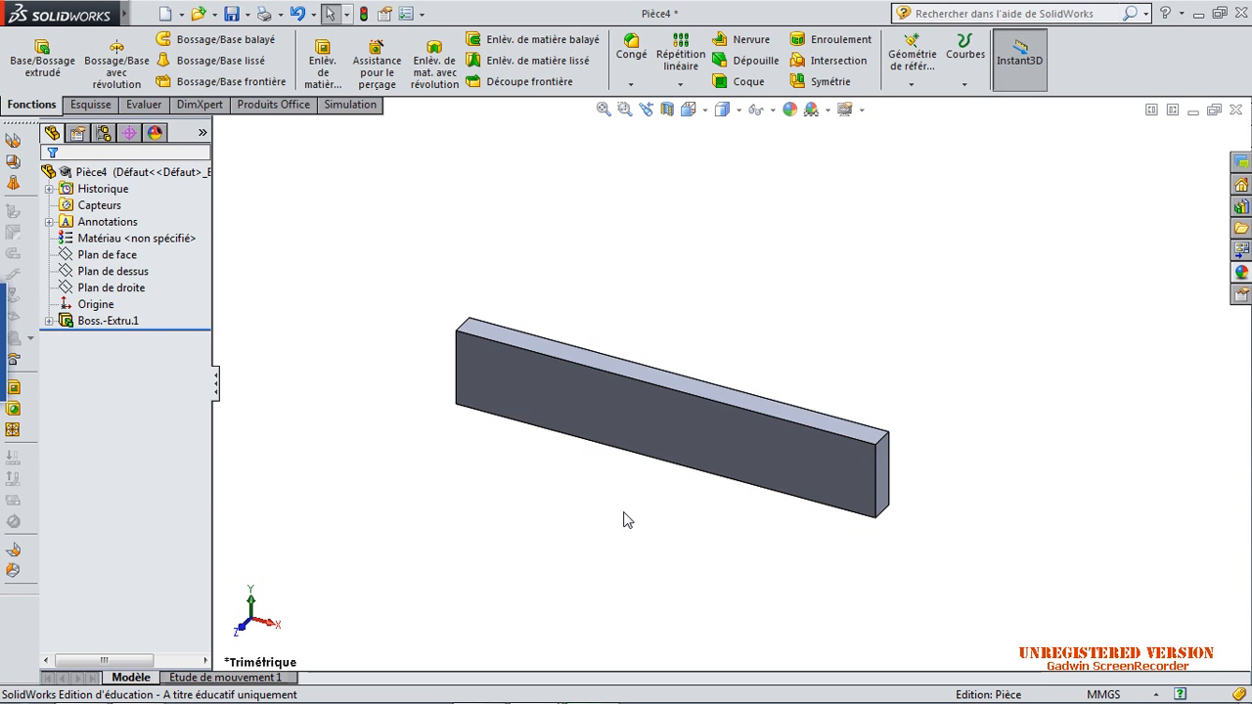
Step: Start a sketch on the bar's large front face and orient the view normal to it
left_click(537, 397)
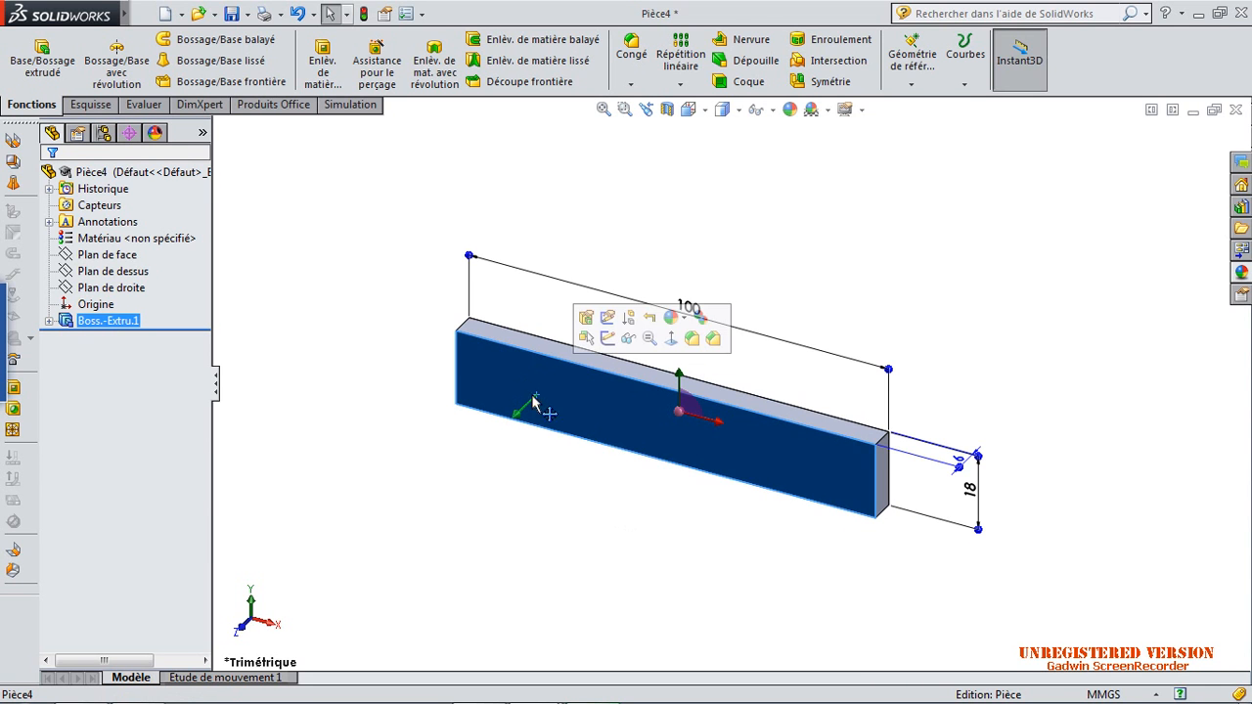
left_click(91, 105)
left_click(29, 54)
left_click(687, 111)
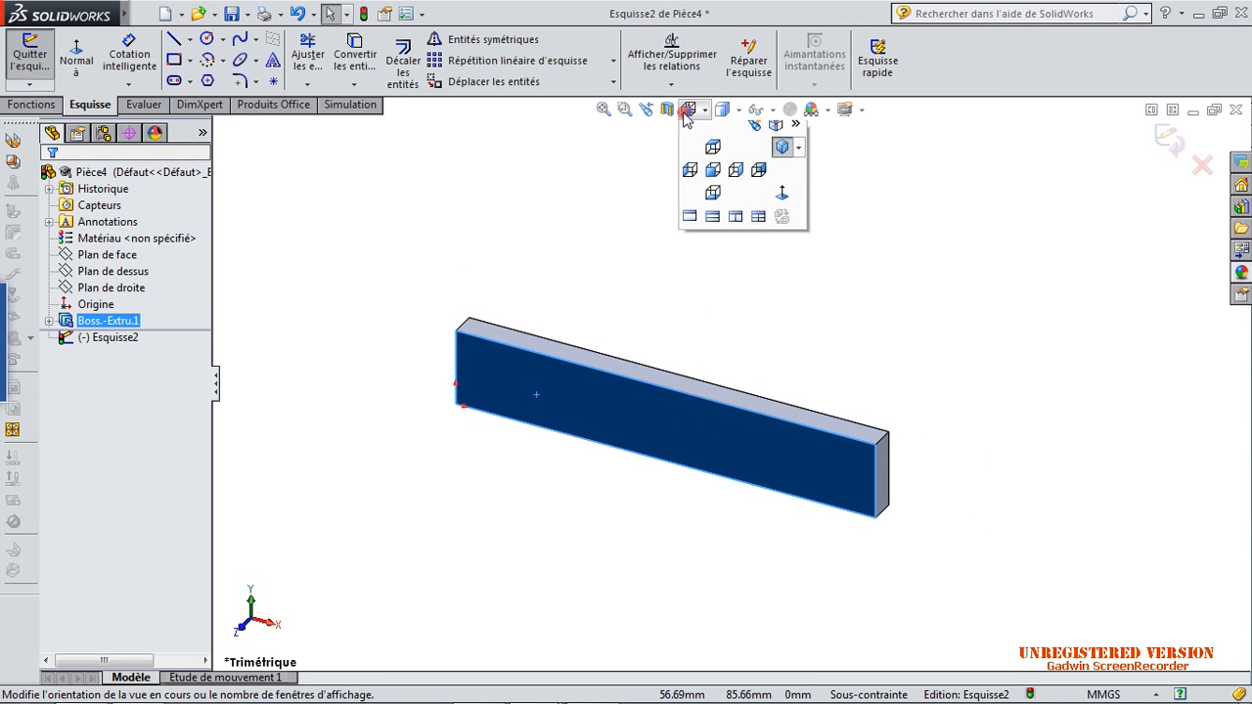
left_click(783, 203)
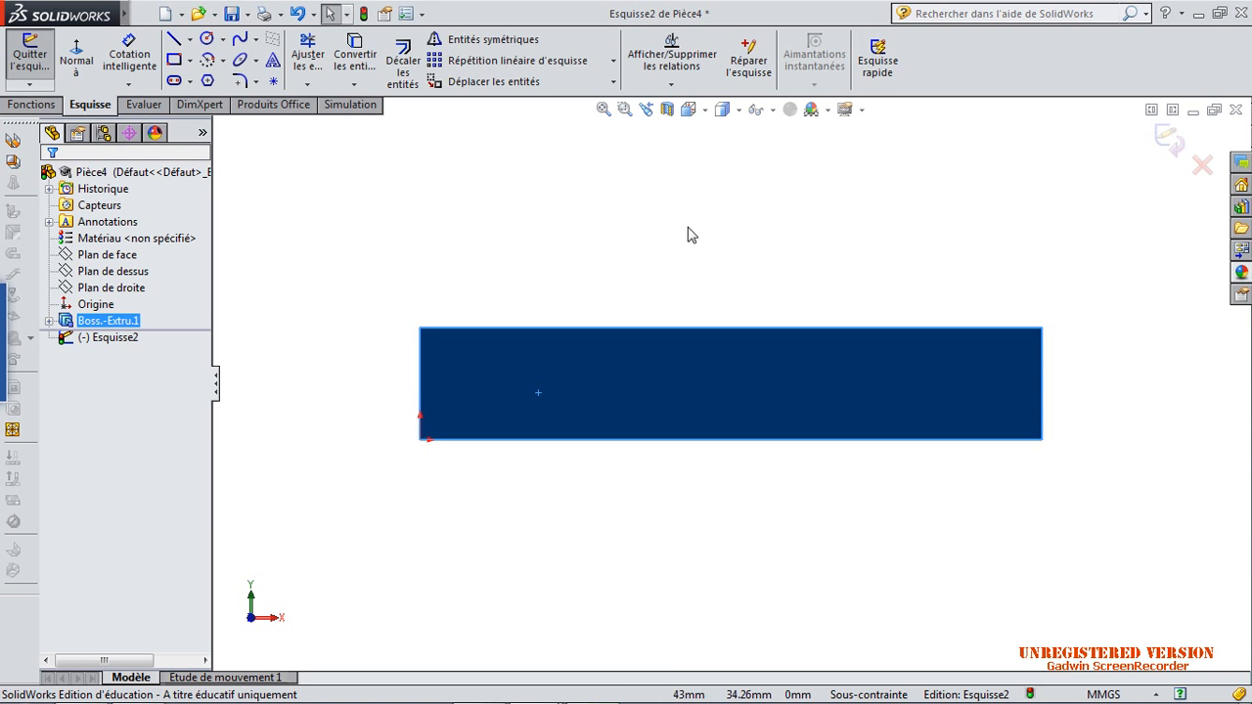
Step: Sketch two rectangles about 11 mm high standing on the bar's lower edge, one near each end
left_click(175, 60)
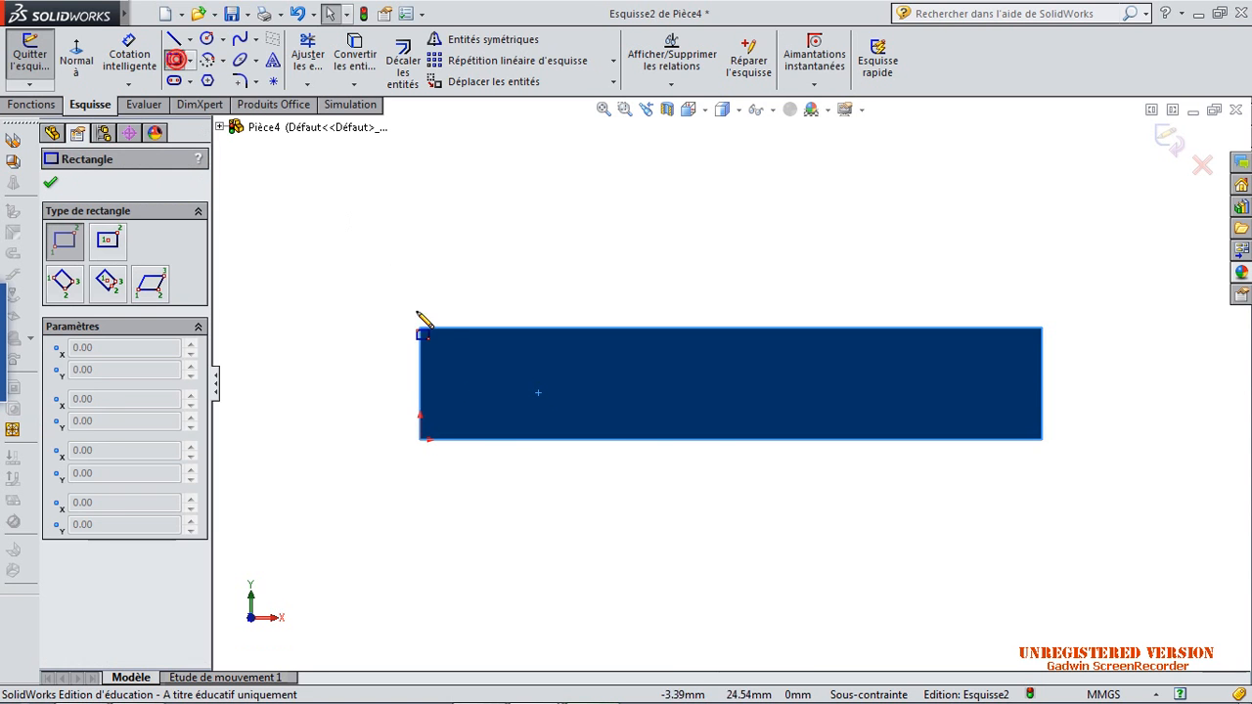
left_click(505, 439)
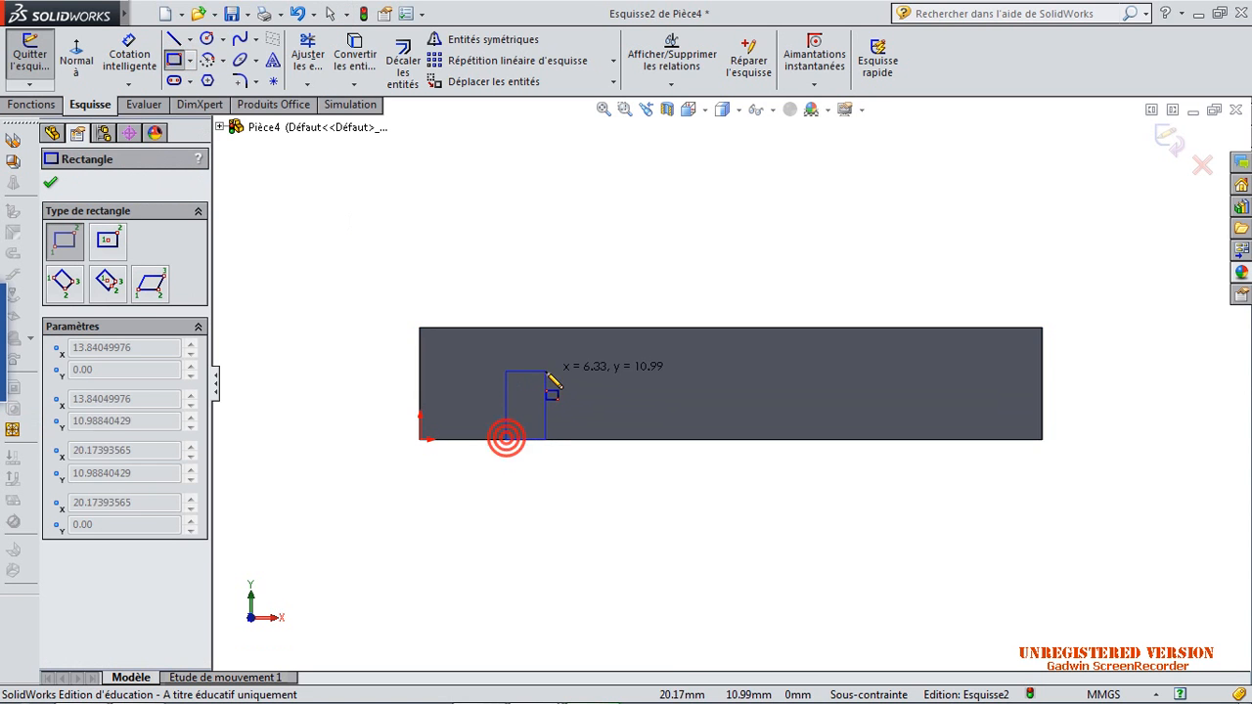
left_click(545, 372)
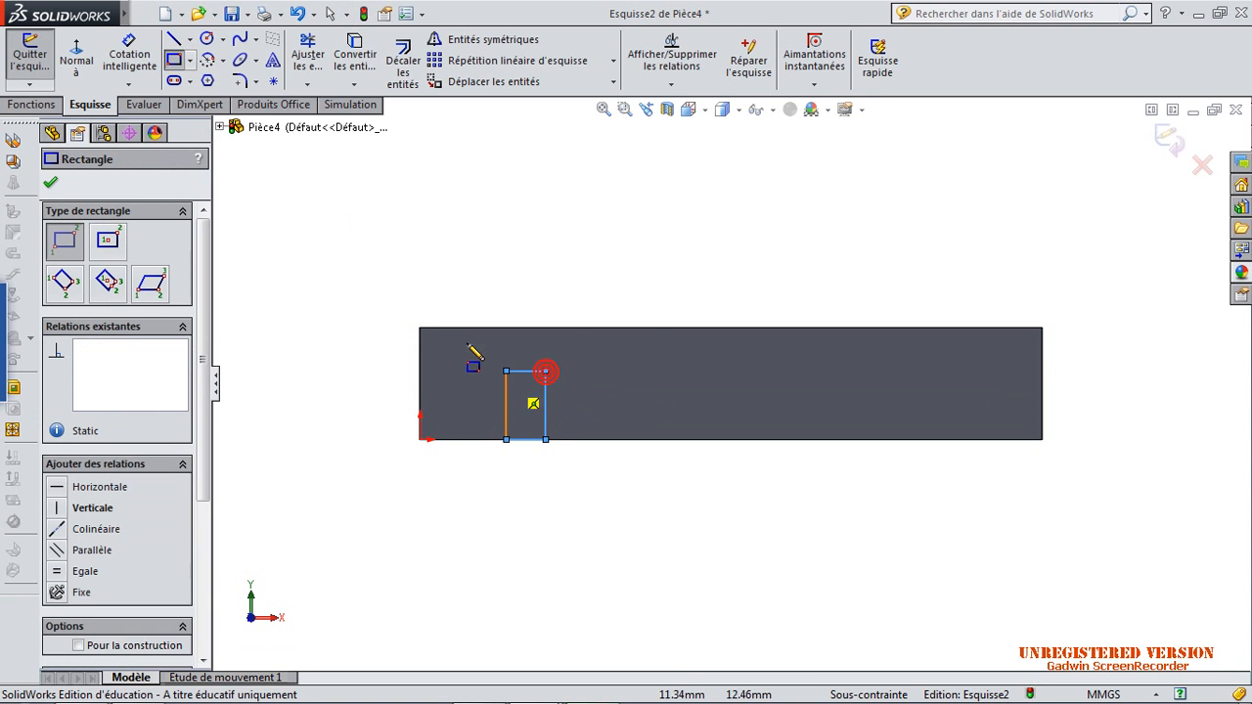
left_click(903, 439)
left_click(961, 373)
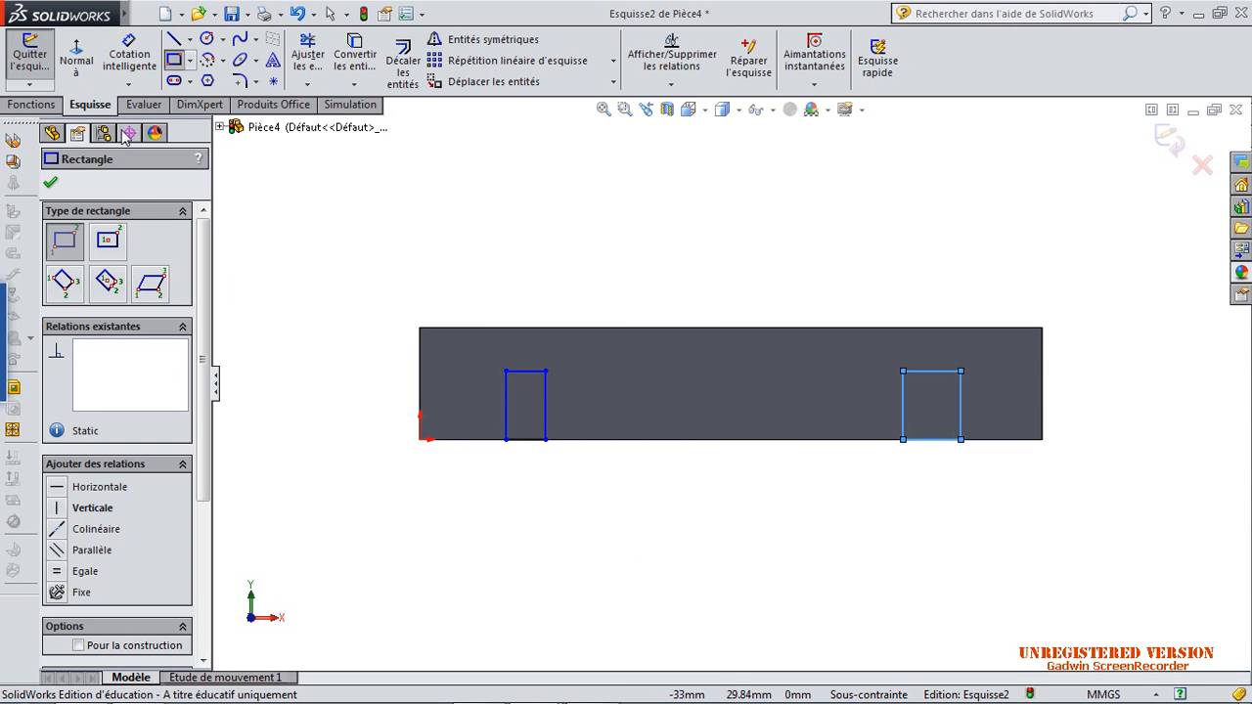
Step: Dimension the distance from each rectangle's outer side to the nearest end of the bar as 15 mm
left_click(129, 56)
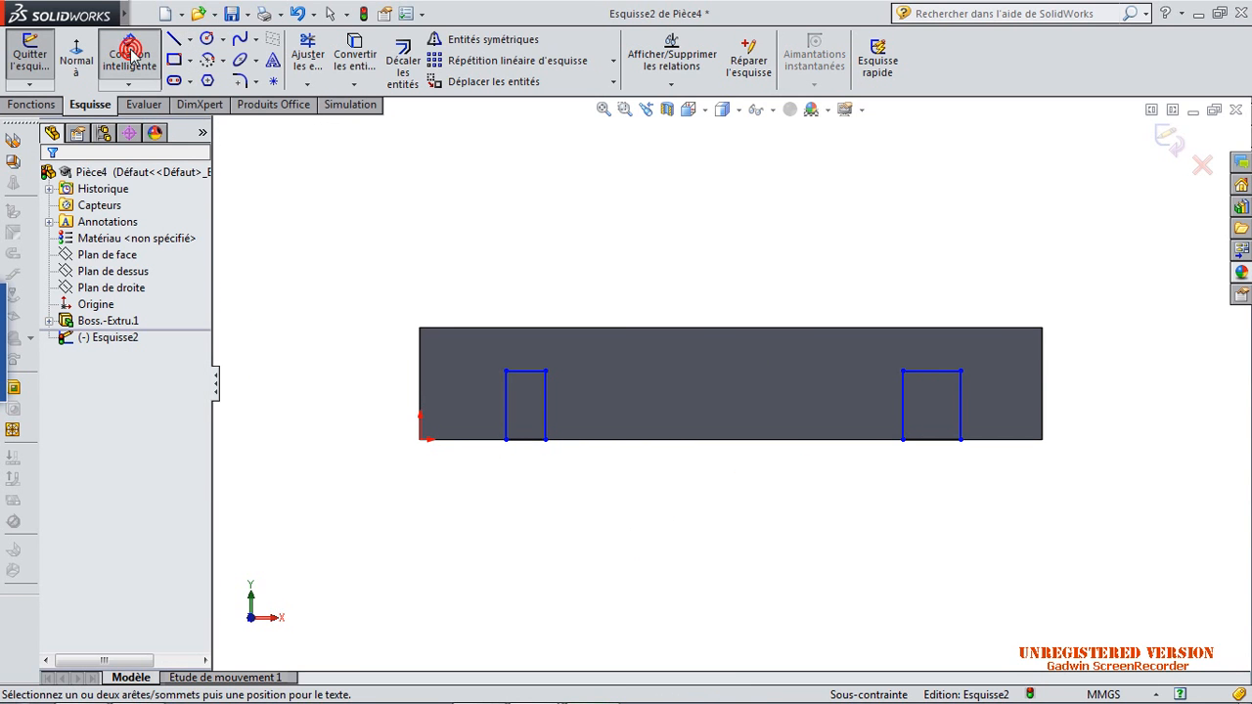
left_click(511, 421)
left_click(422, 380)
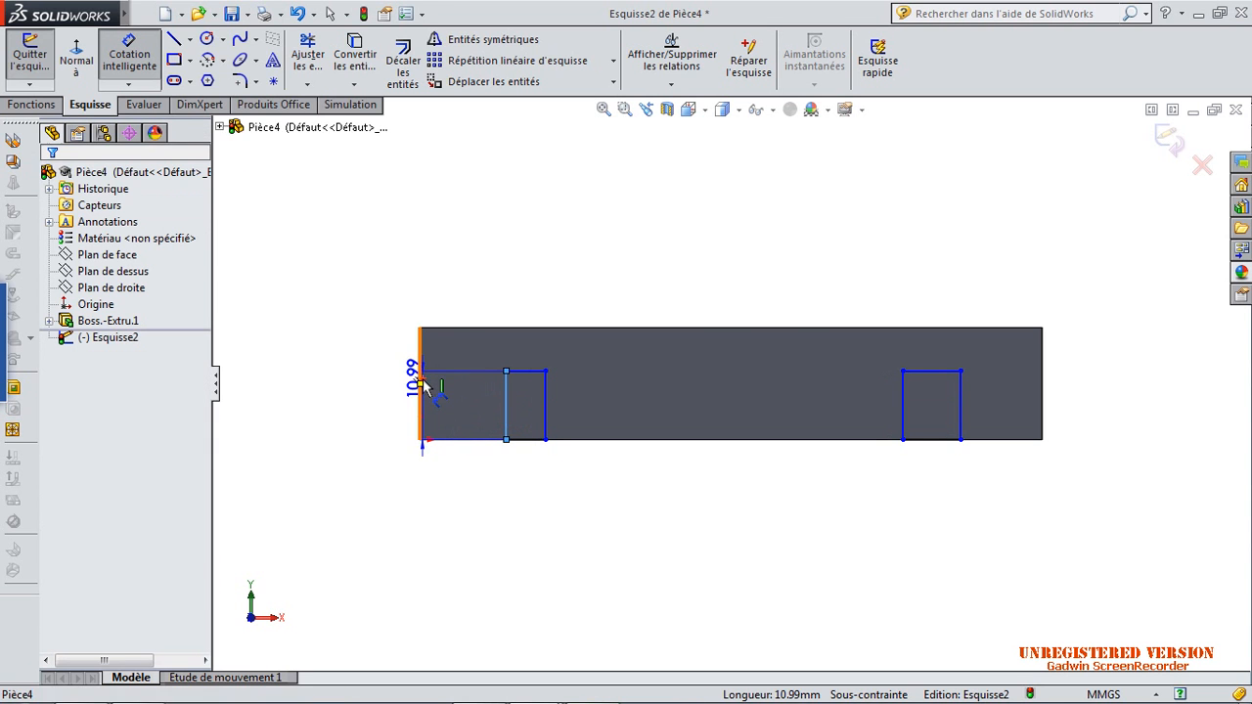
left_click(456, 494)
type("15")
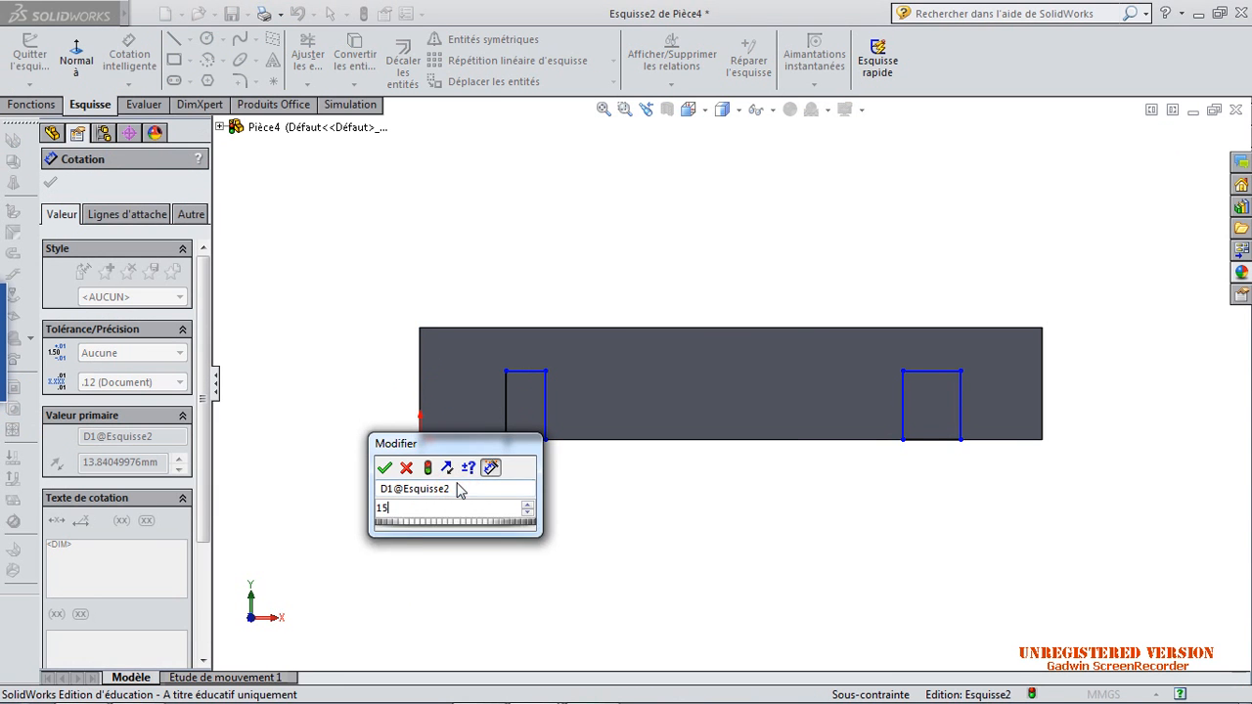
key("Return")
left_click(964, 423)
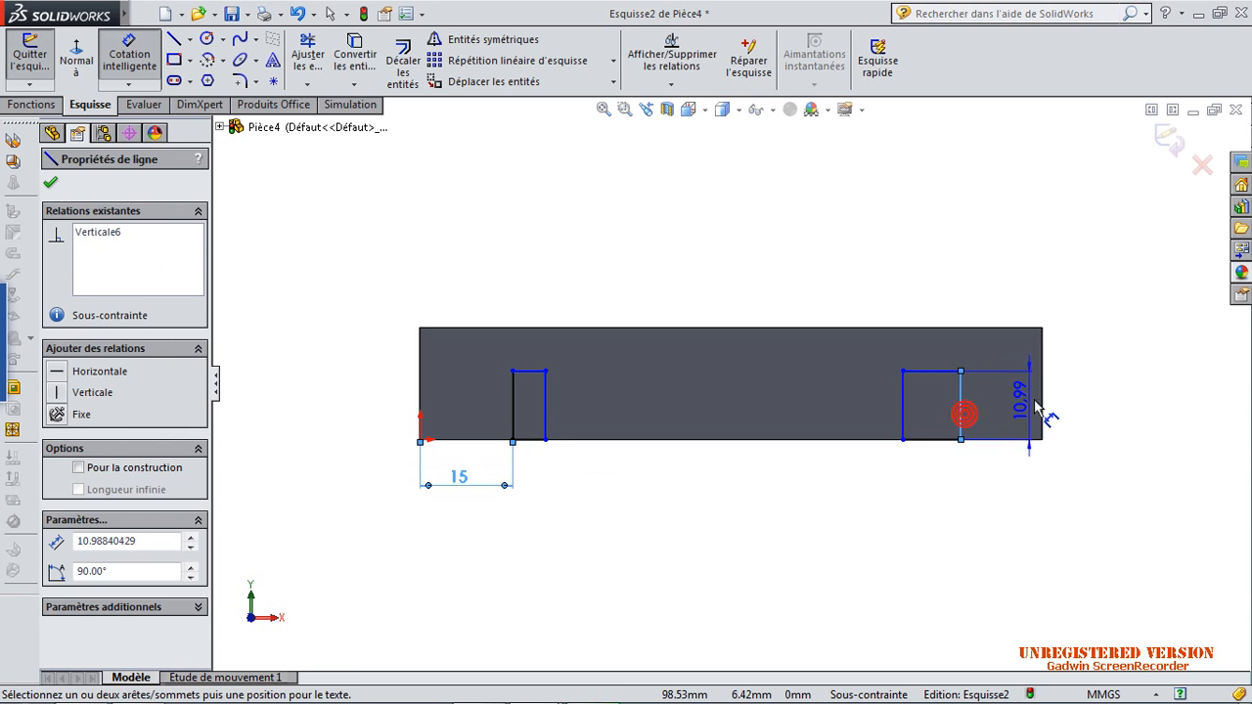
left_click(1041, 409)
left_click(1011, 519)
type("15")
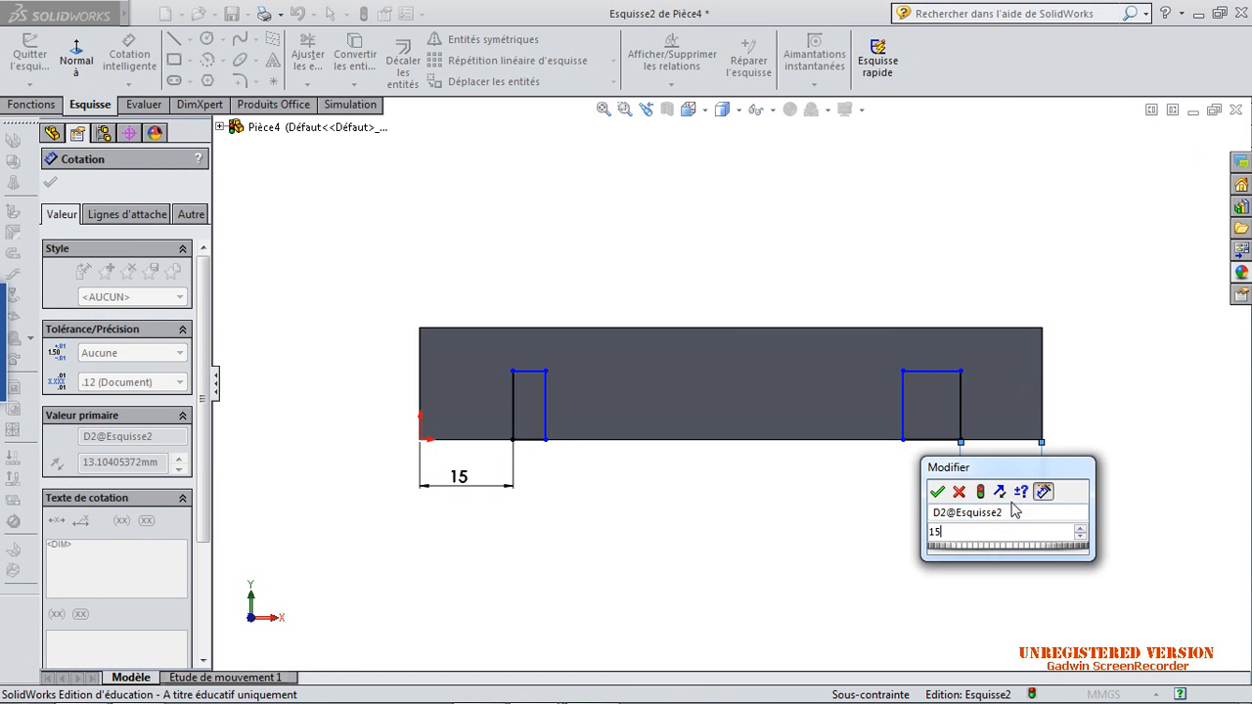
key("Return")
Step: Dimension the width of both rectangles as 6 mm
left_click(528, 440)
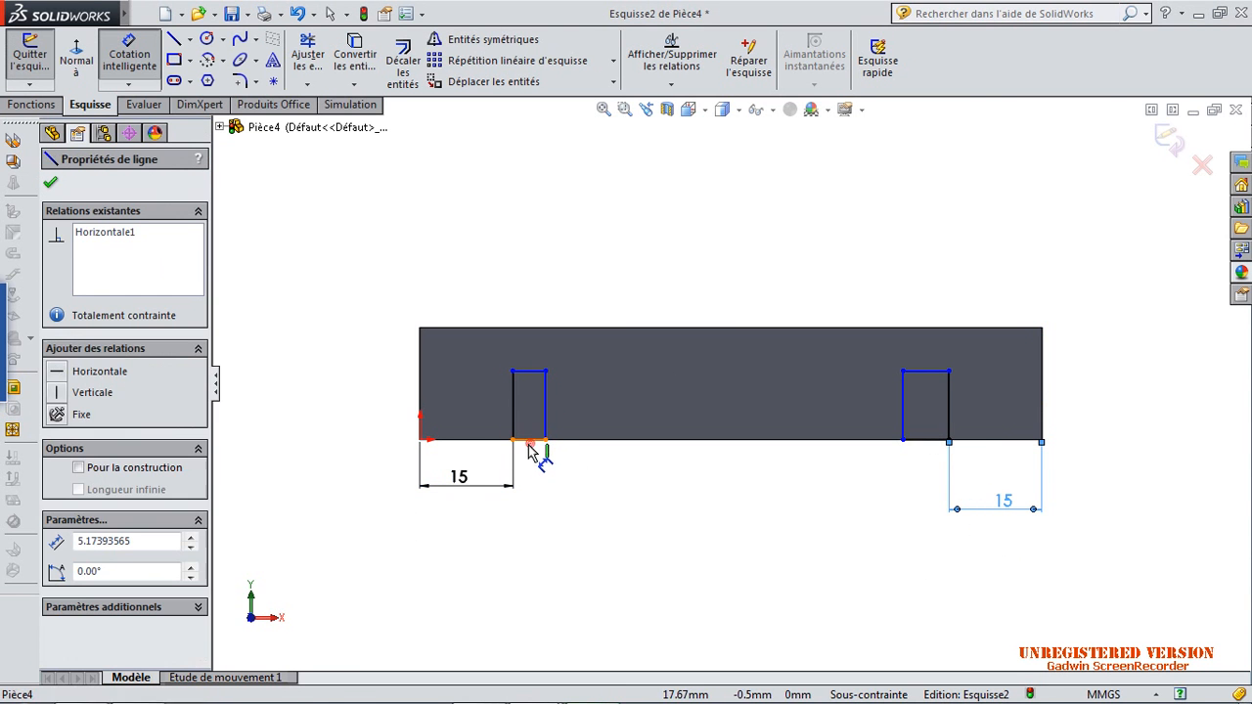
left_click(448, 562)
type("6")
key("Return")
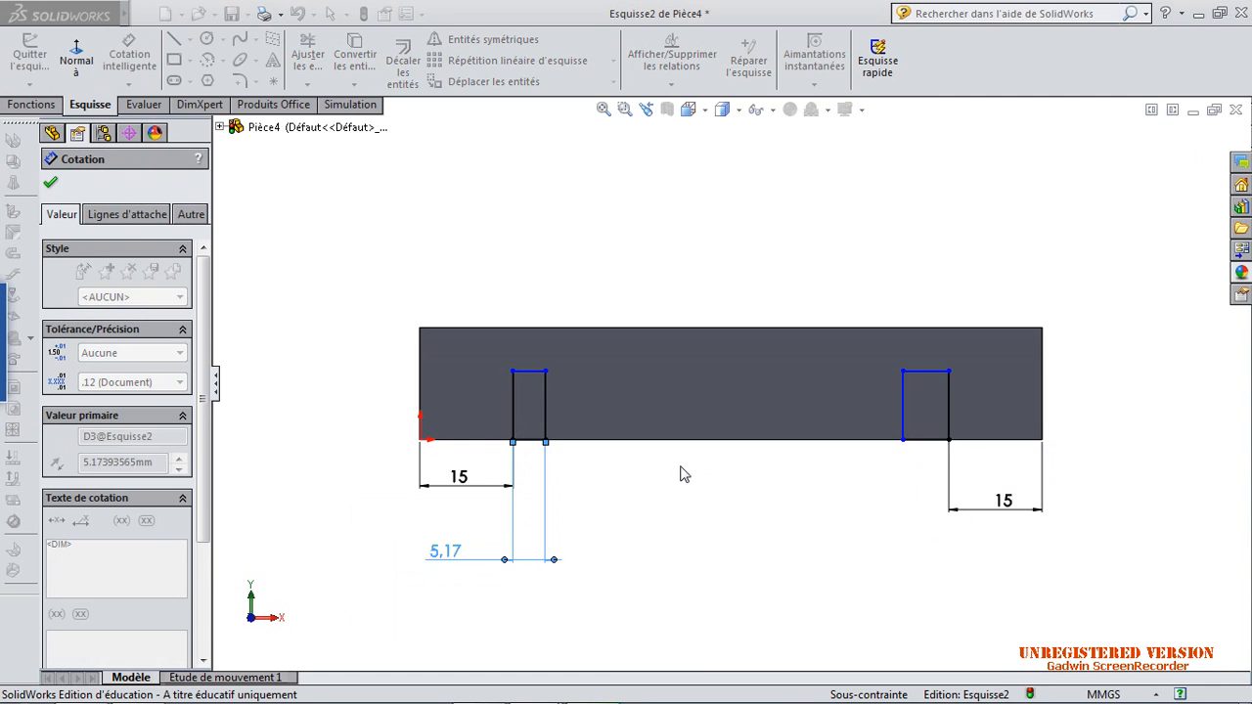
left_click(931, 441)
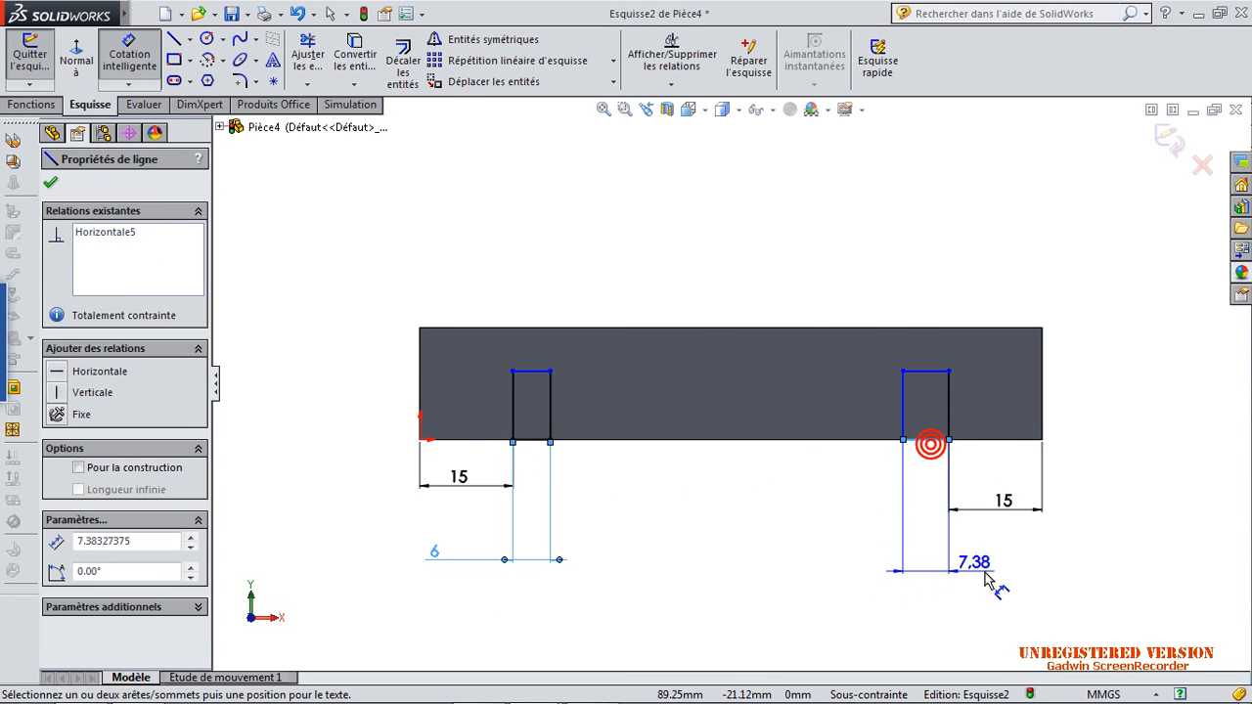
left_click(1008, 568)
type("6")
key("Return")
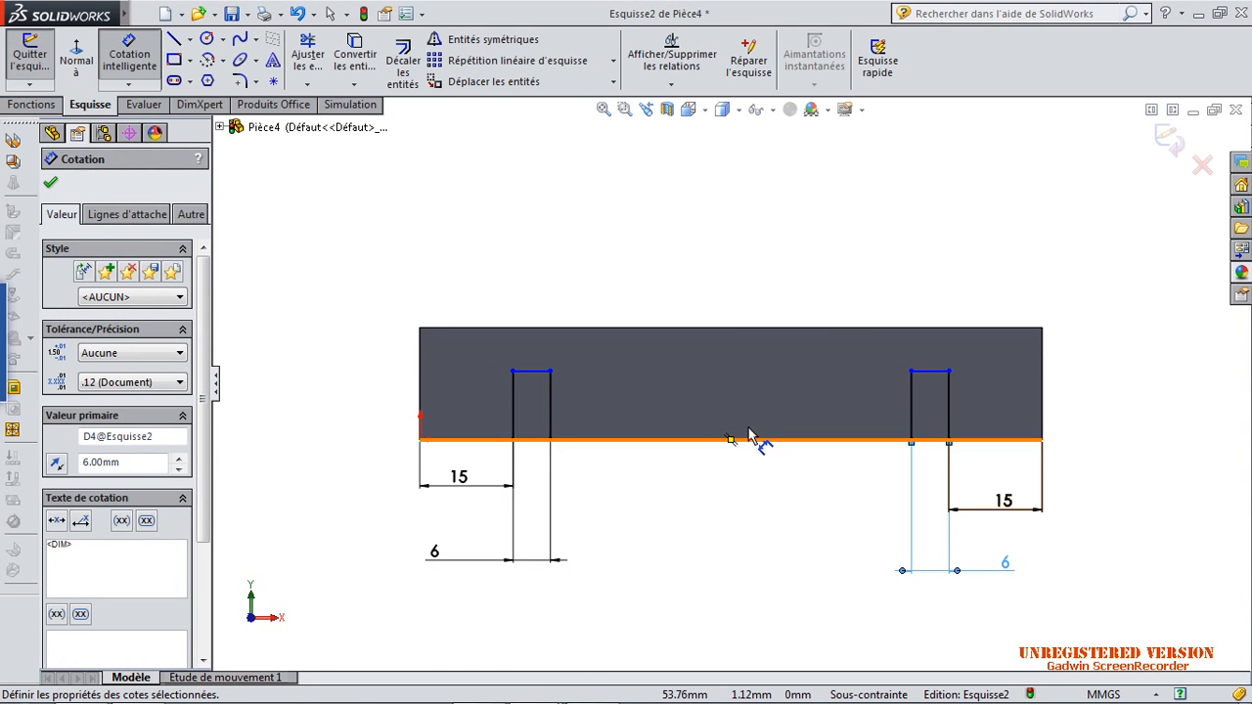
Step: Dimension the height of both rectangles as 9 mm
left_click(551, 413)
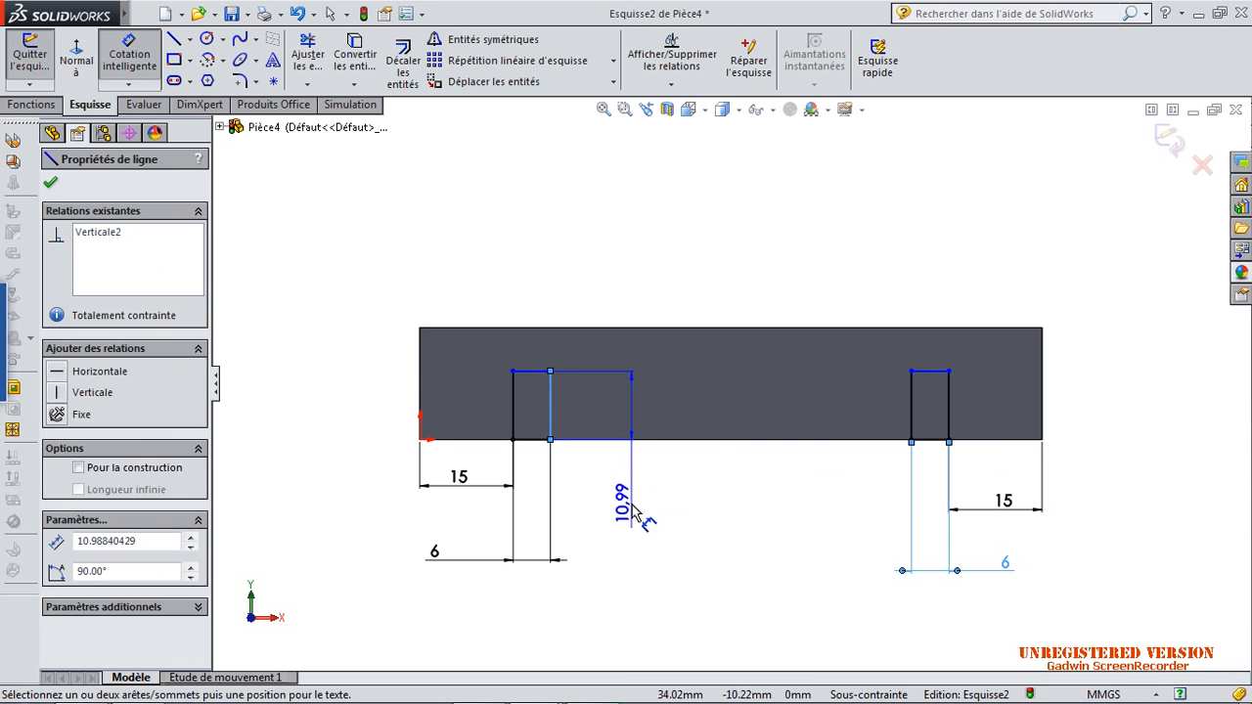
left_click(647, 529)
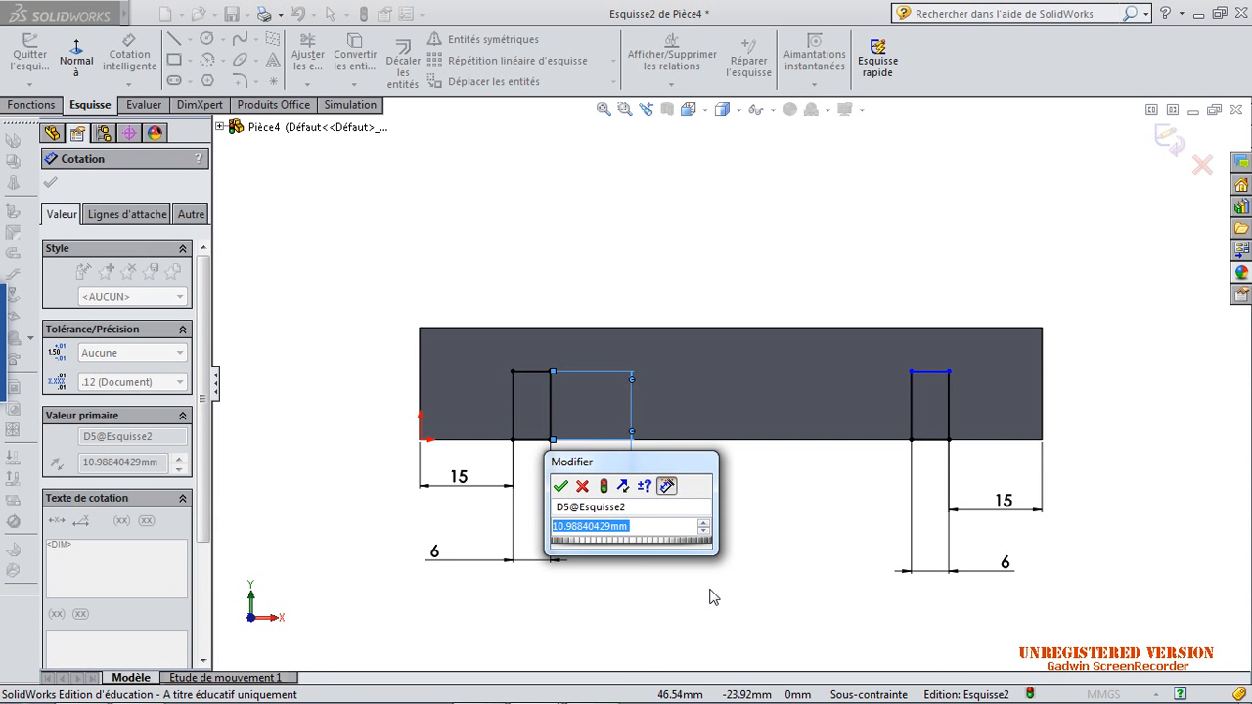
type("10")
key("BackSpace")
type("9")
key("BackSpace")
key("BackSpace")
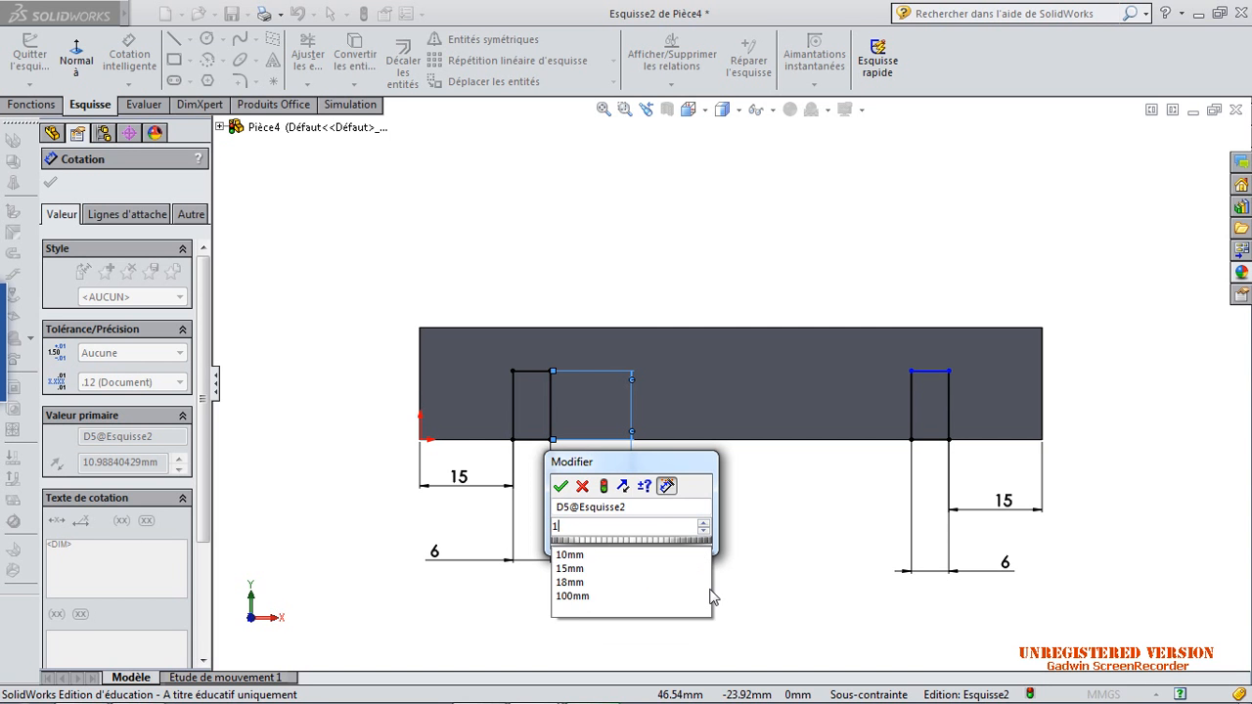
type("9")
key("Return")
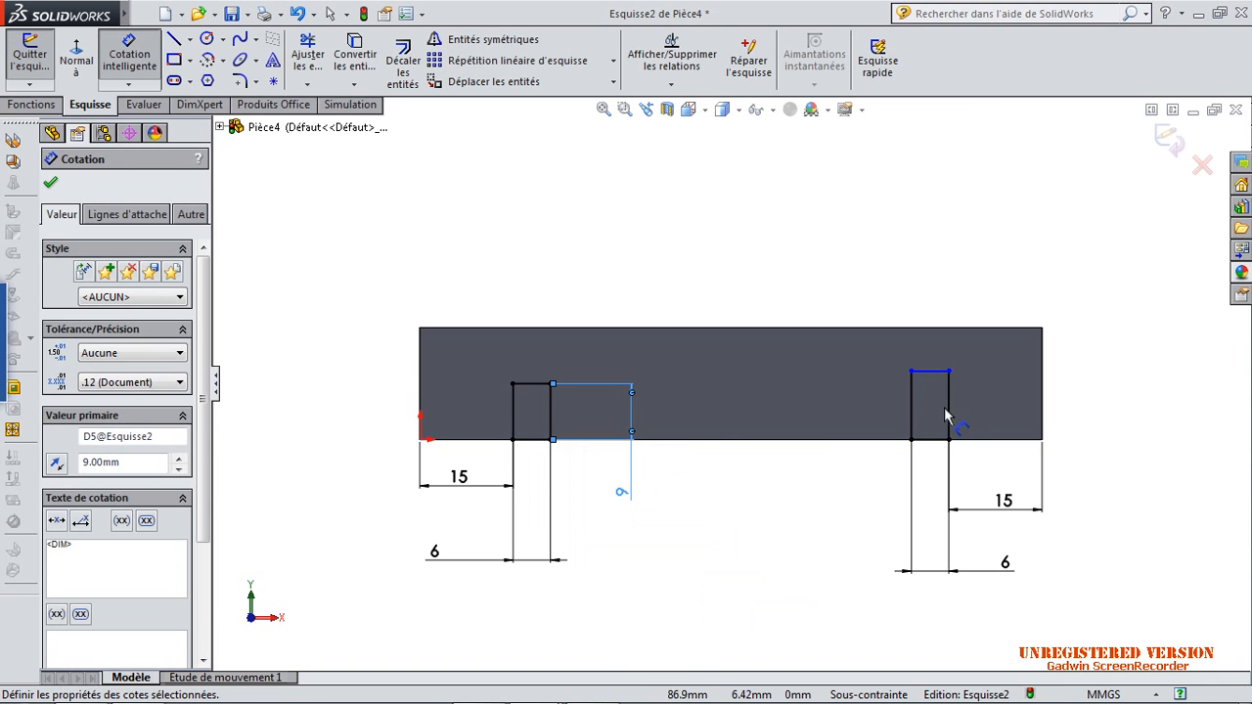
left_click(917, 416)
left_click(855, 480)
key("Return")
Step: Cut both rectangular slots out of the bar with an extruded cut, blind depth 6 mm
left_click(39, 105)
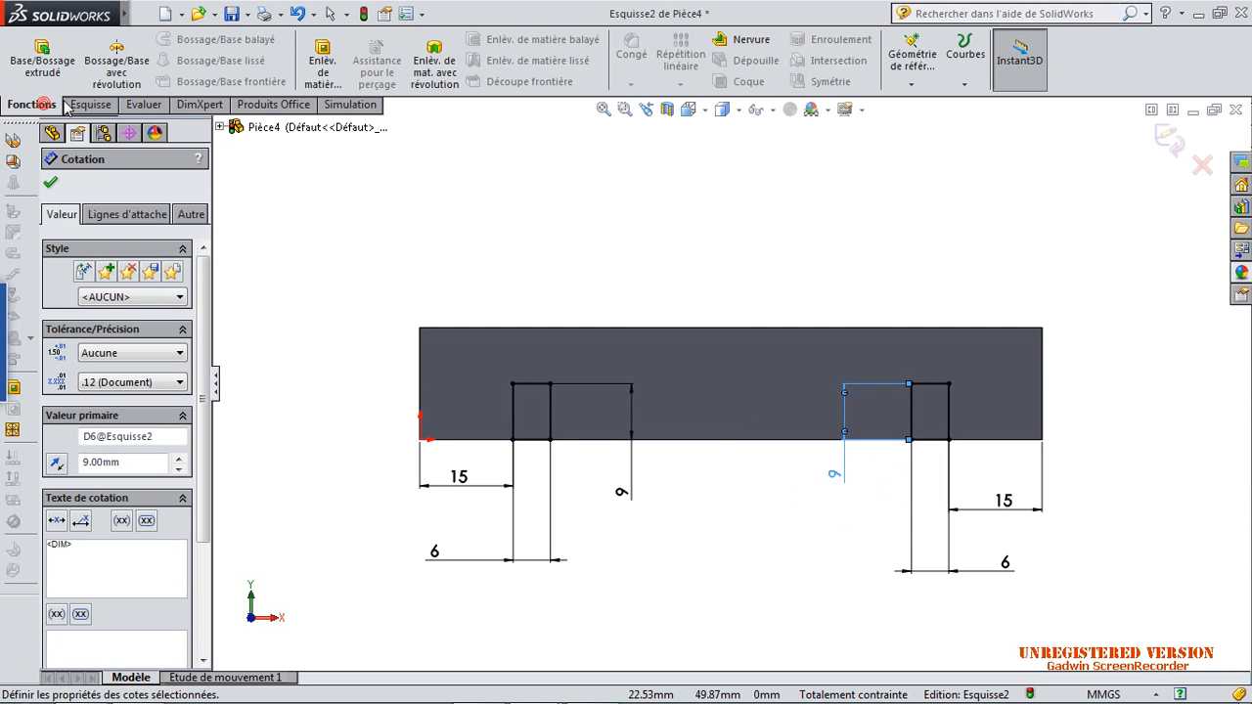
left_click(328, 60)
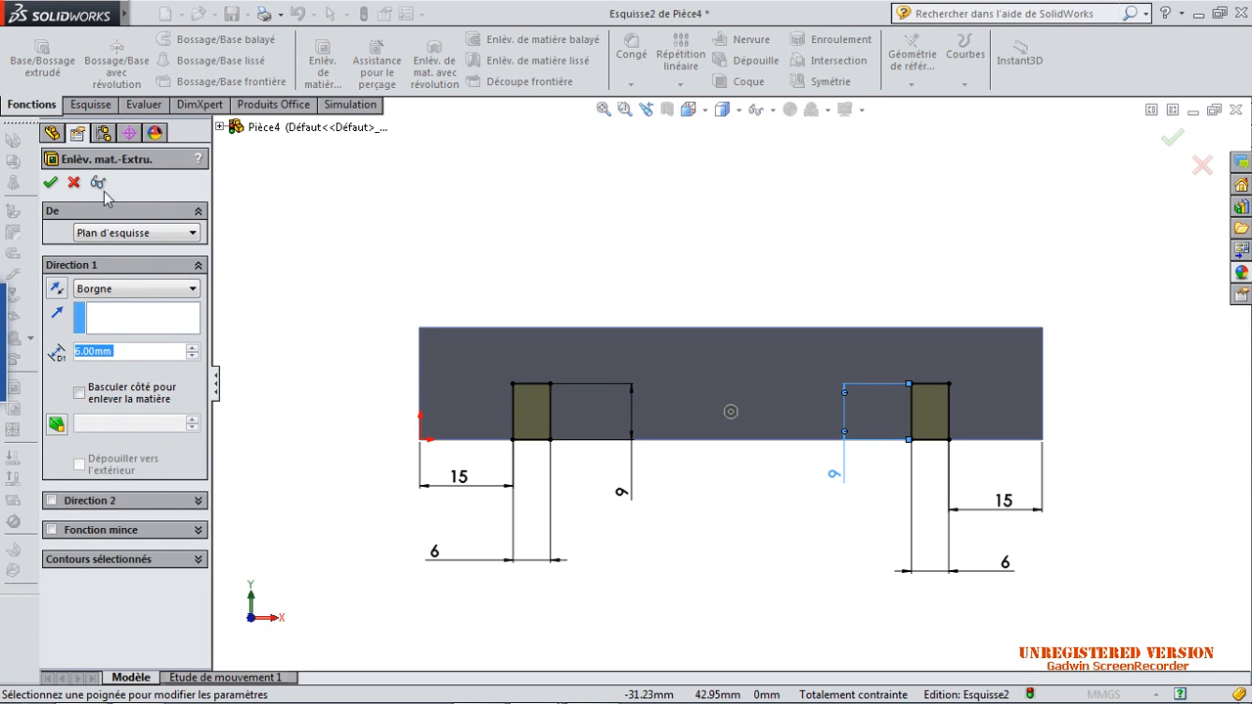
left_click(50, 184)
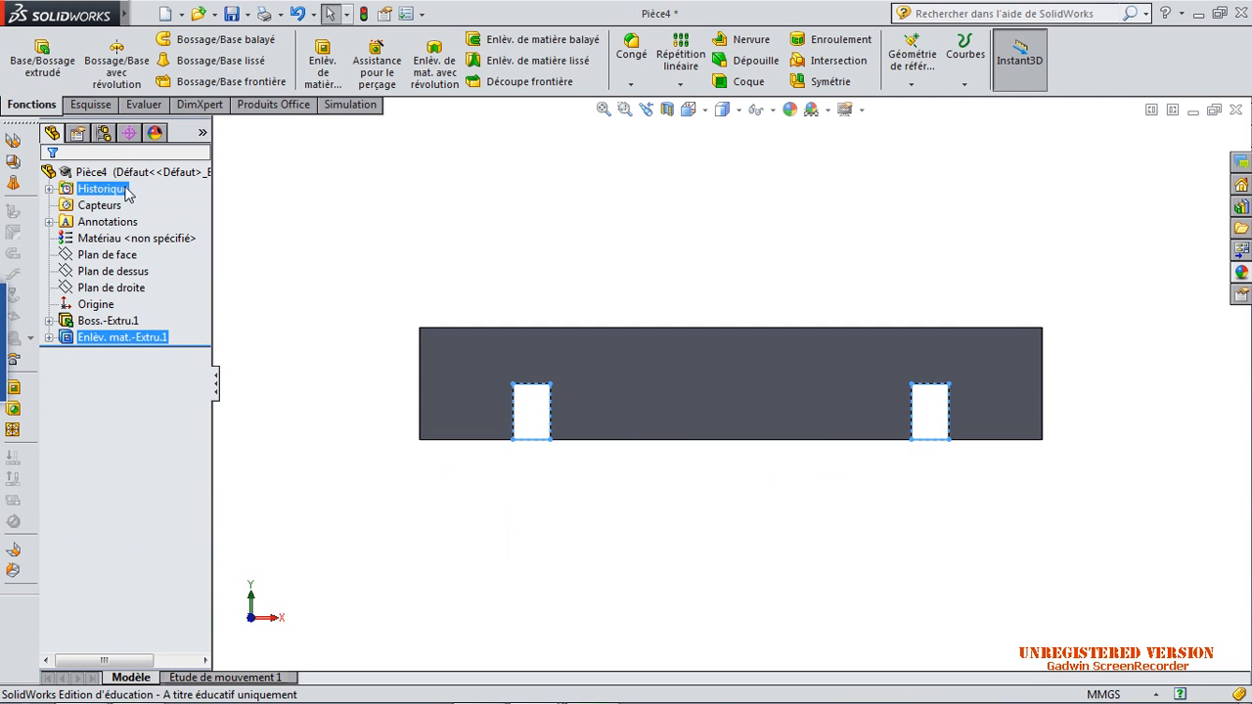
Step: Save the slotted bar as a part file named "renfort latéral telephone"
middle_click_drag(770, 280, 735, 322)
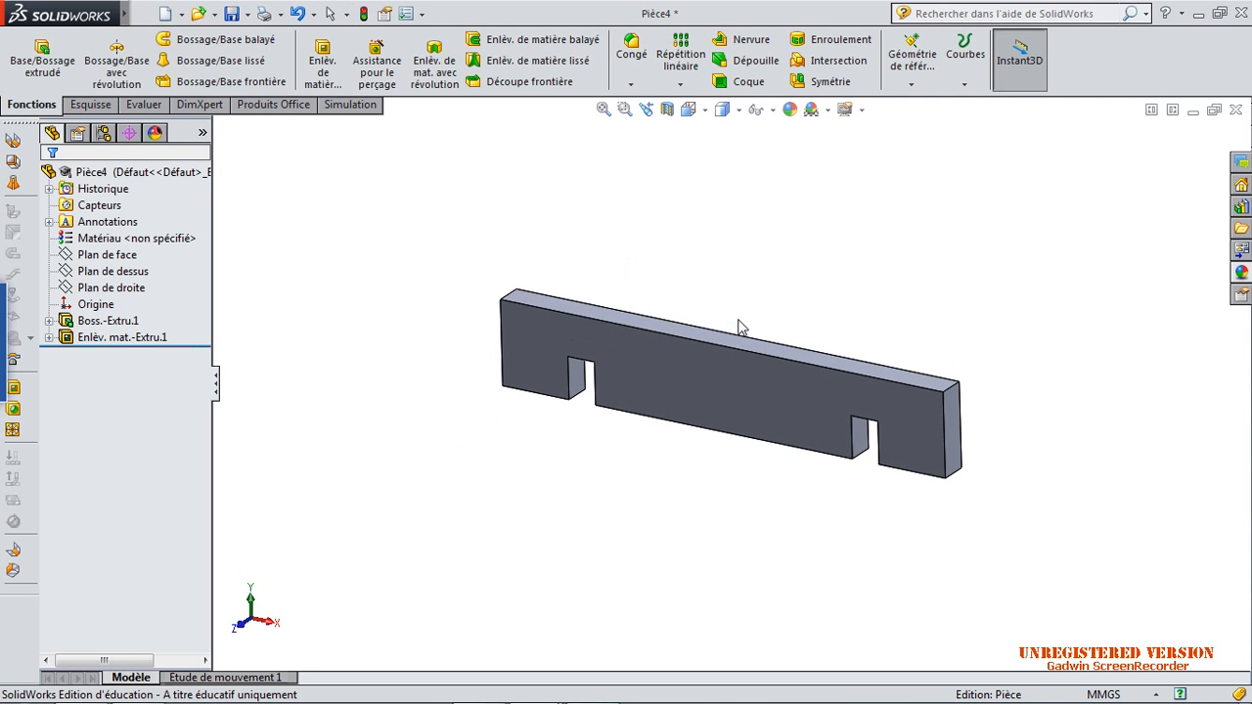
left_click(232, 15)
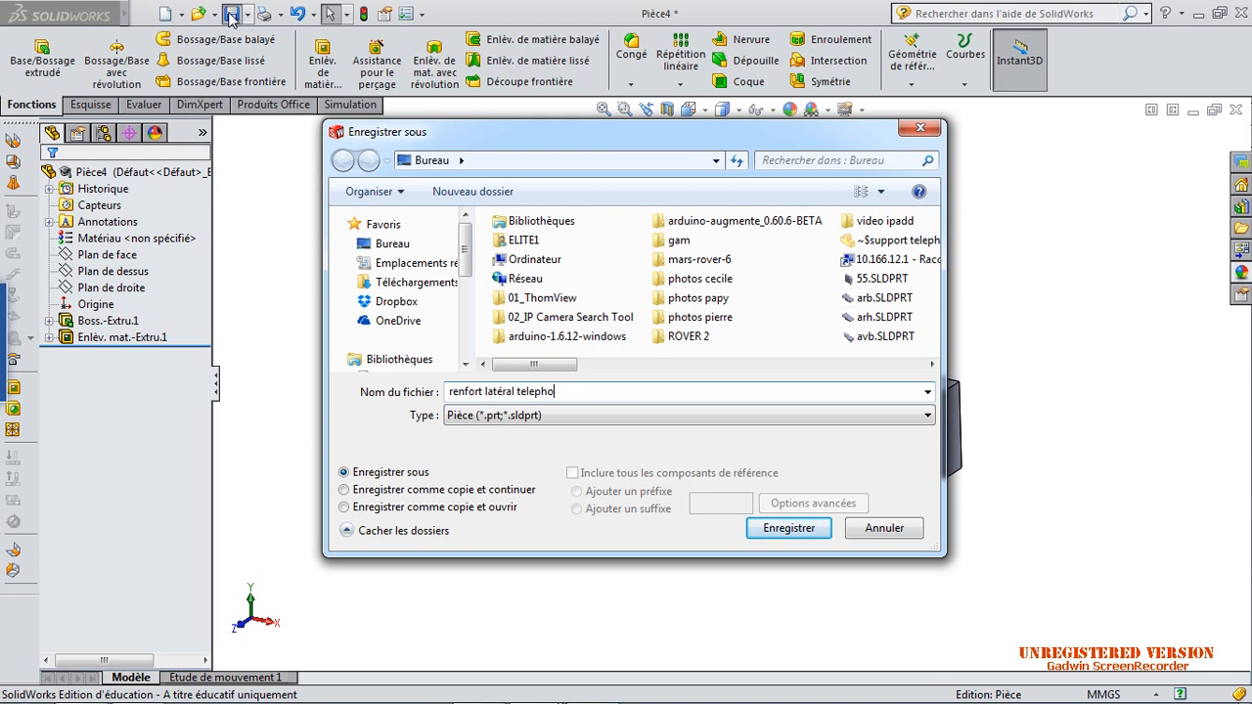
key("Return")
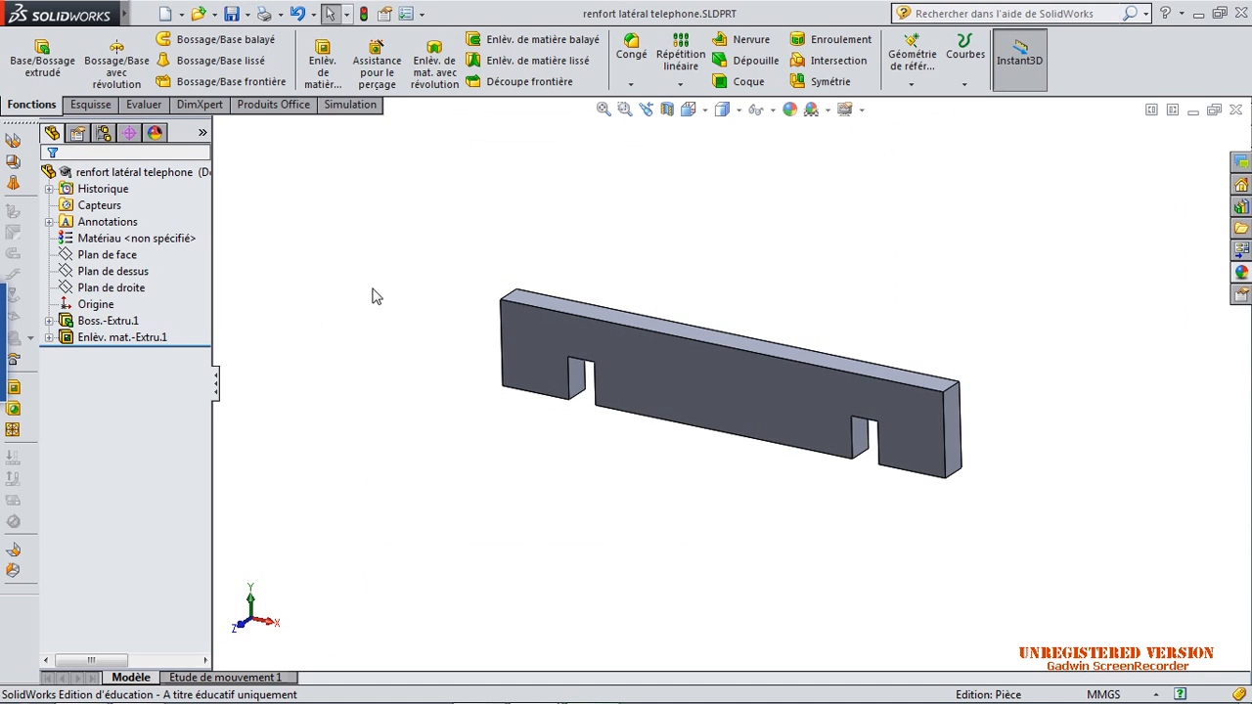
Step: Create a new assembly and place the support telephone1 part as its first component
left_click(165, 14)
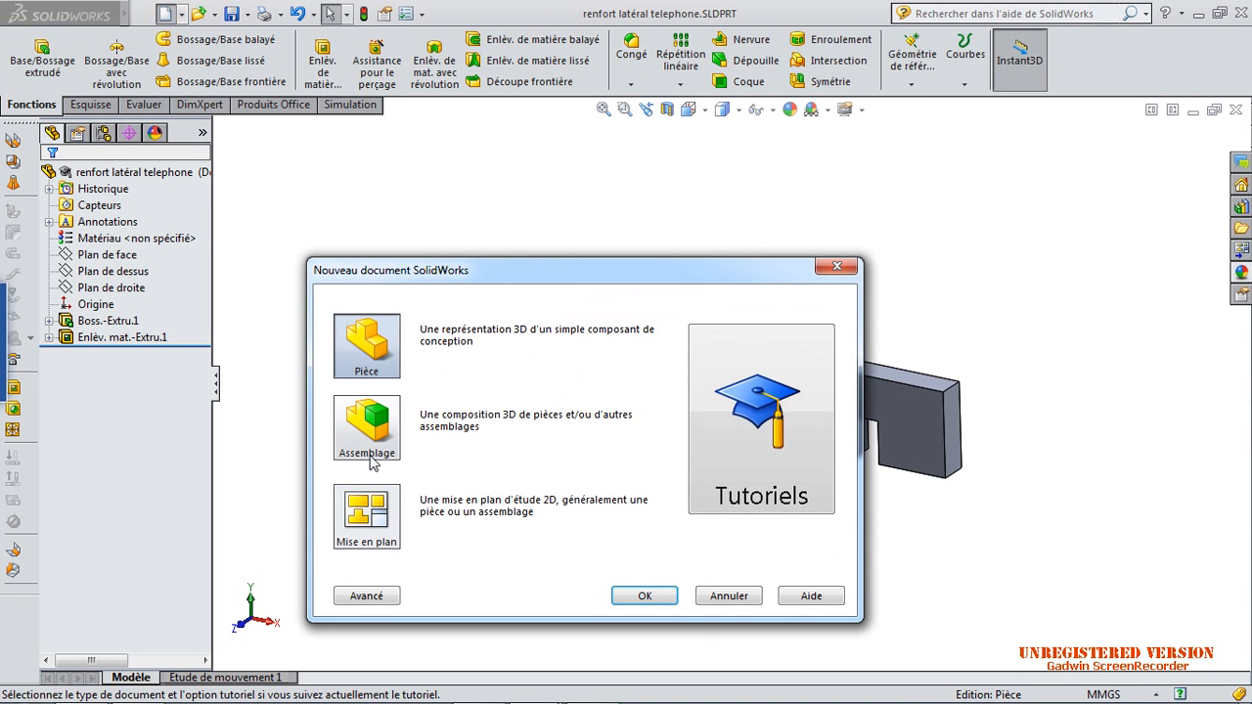
double_click(369, 430)
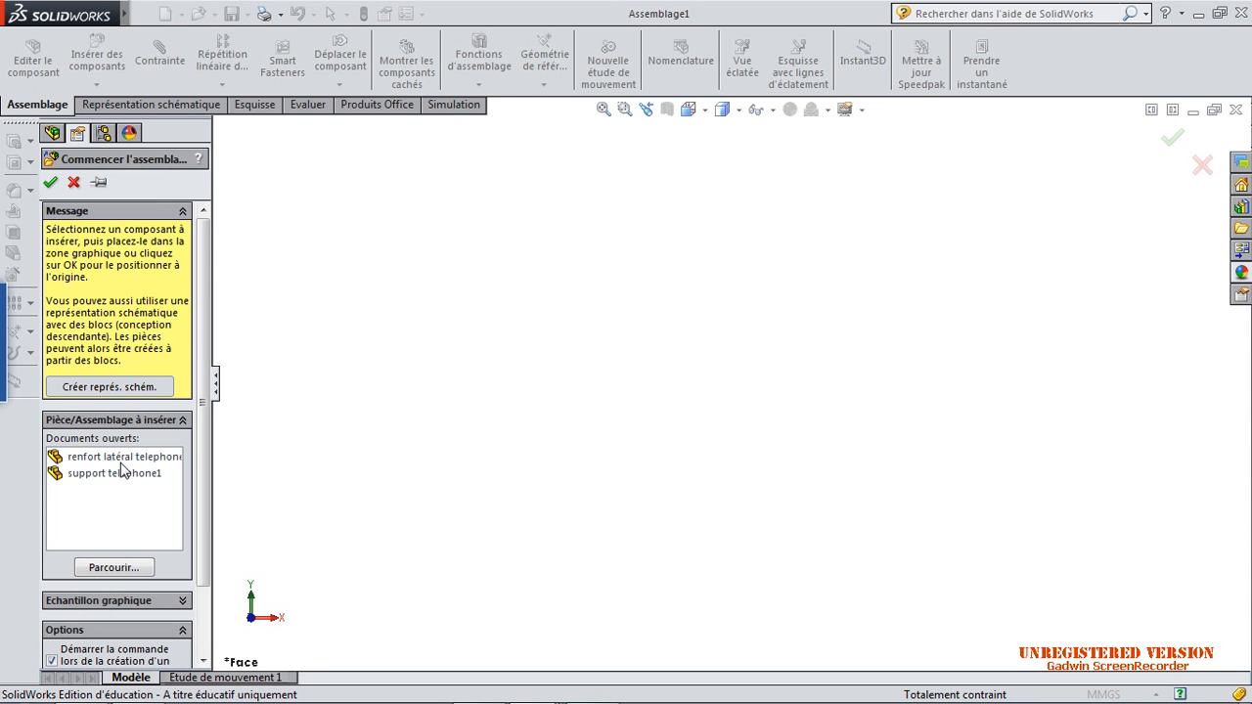
left_click(93, 471)
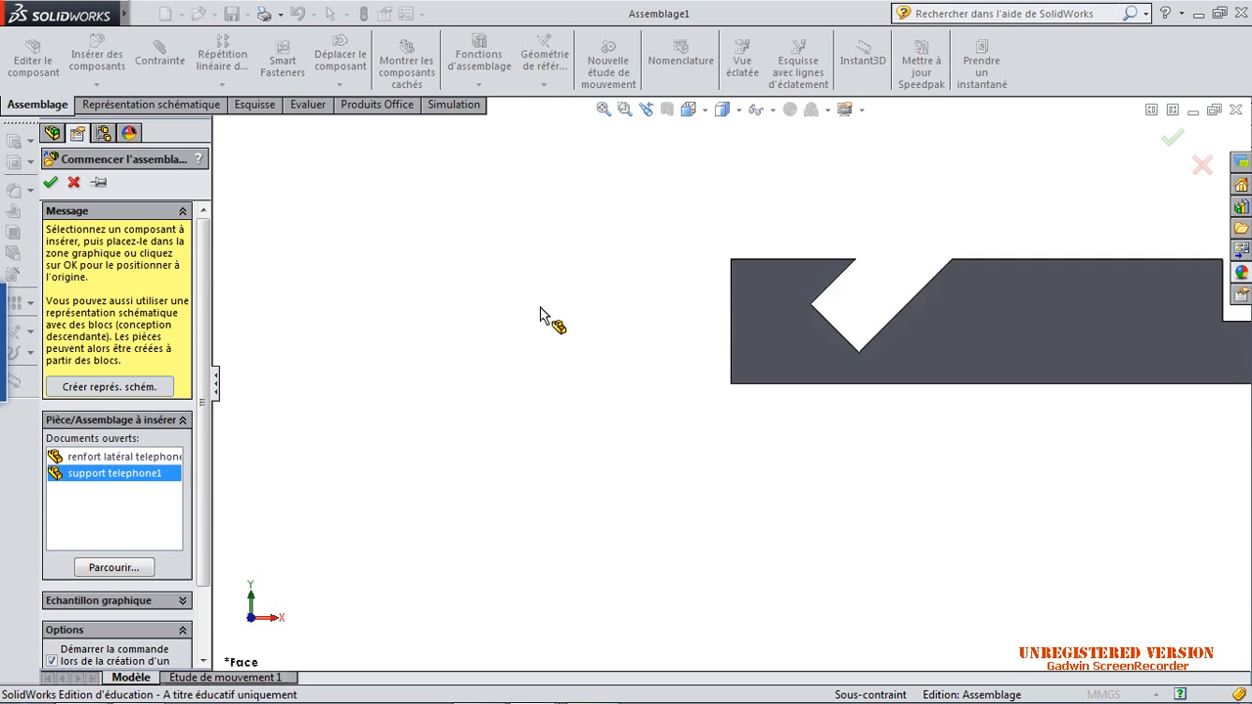
left_click(695, 299)
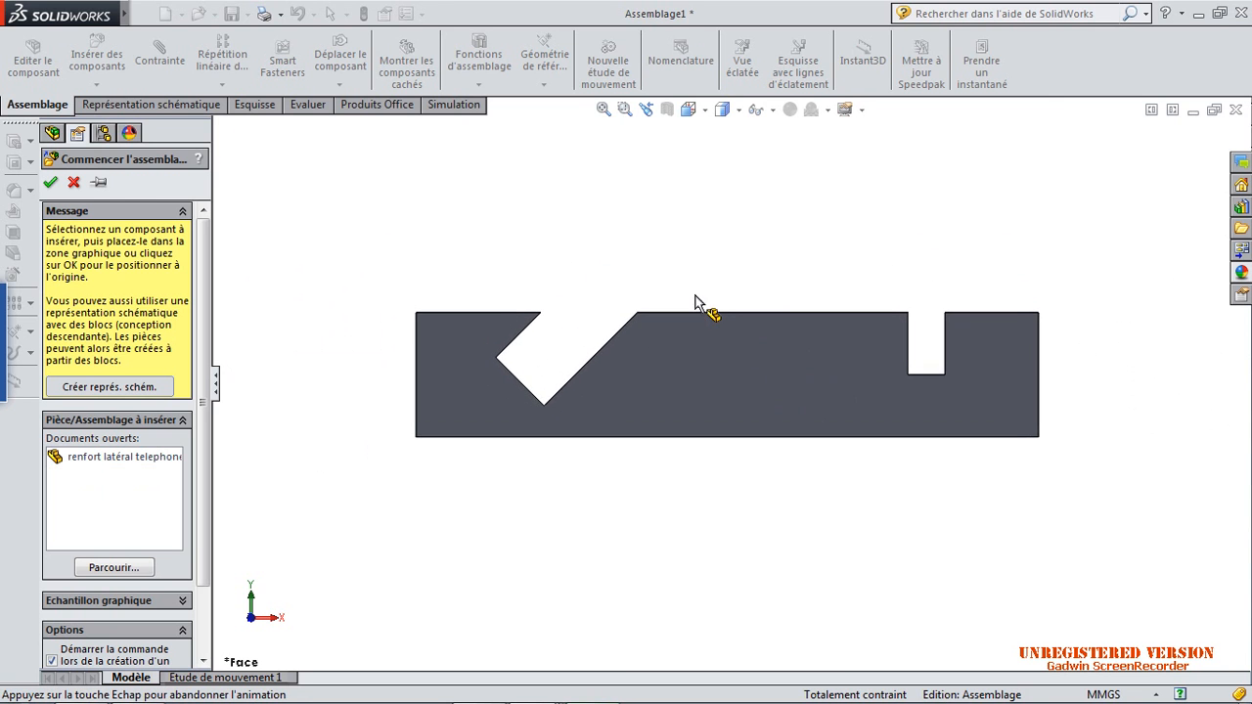
Step: Insert a second copy of support telephone1 above the first one
left_click(87, 39)
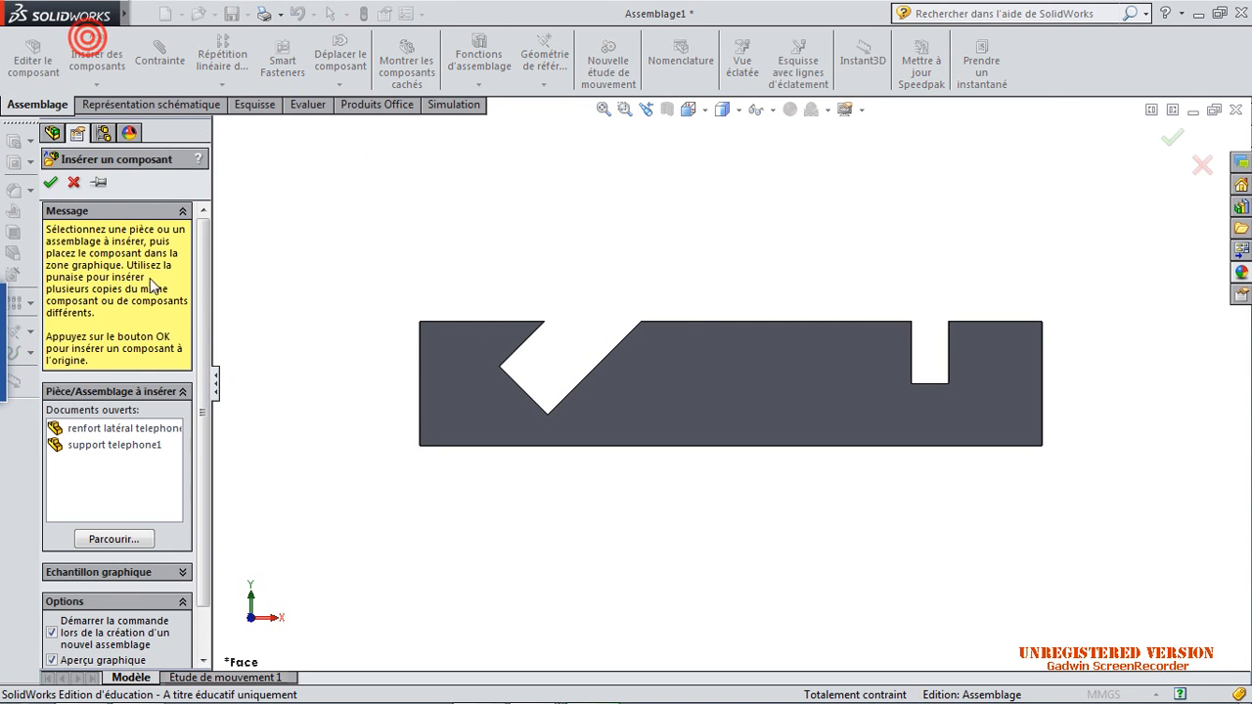
left_click(125, 451)
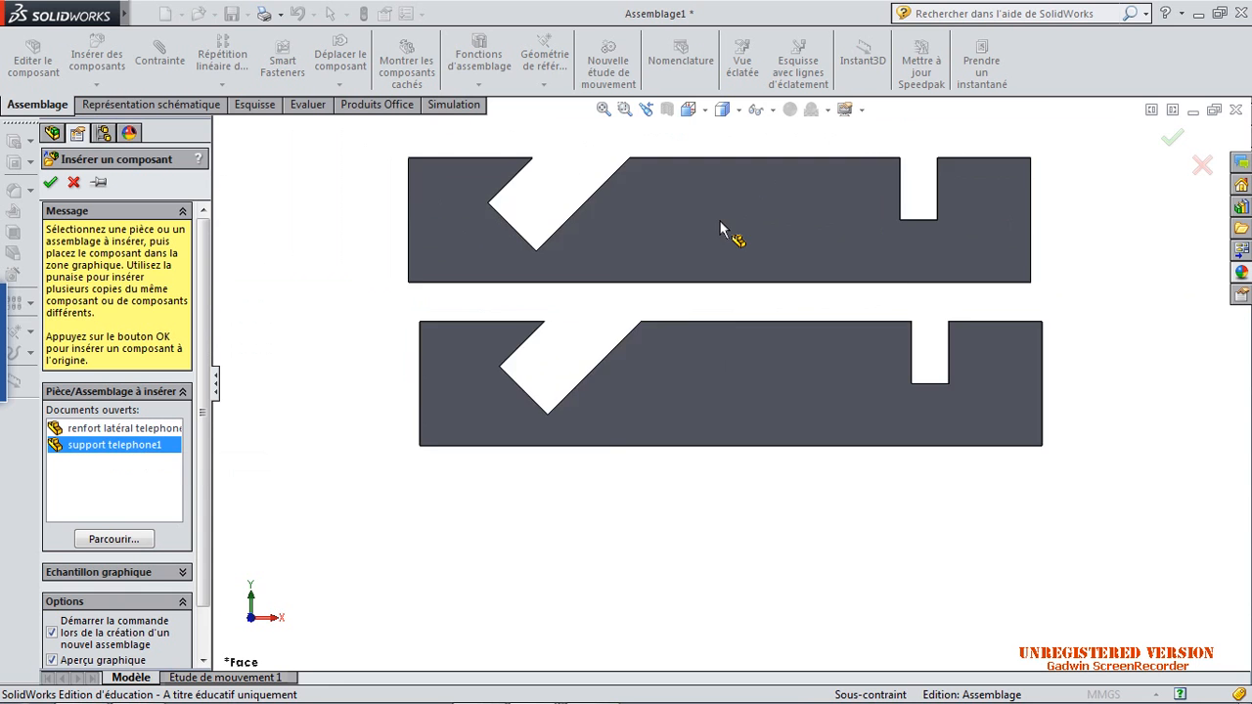
scroll(685, 247, "up", 3)
left_click(607, 250)
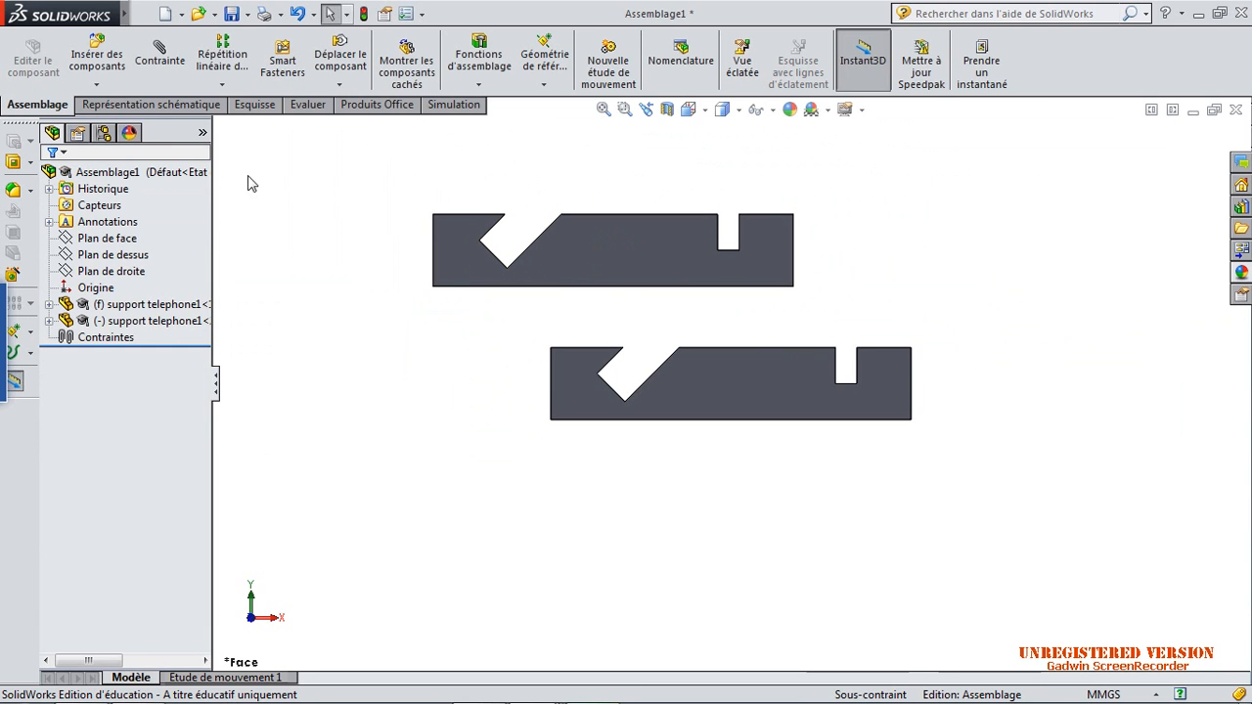
Step: Insert the renfort latéral telephone part into the assembly below the two supports
left_click(90, 41)
left_click(117, 430)
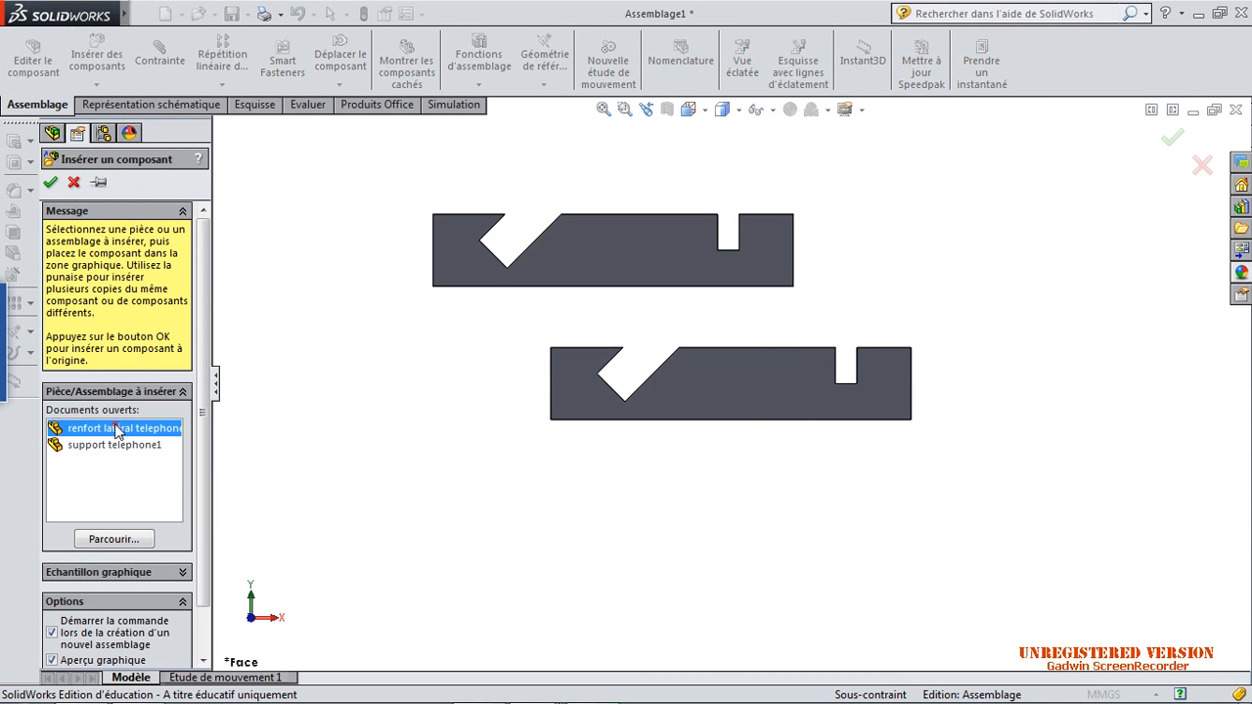
left_click(695, 547)
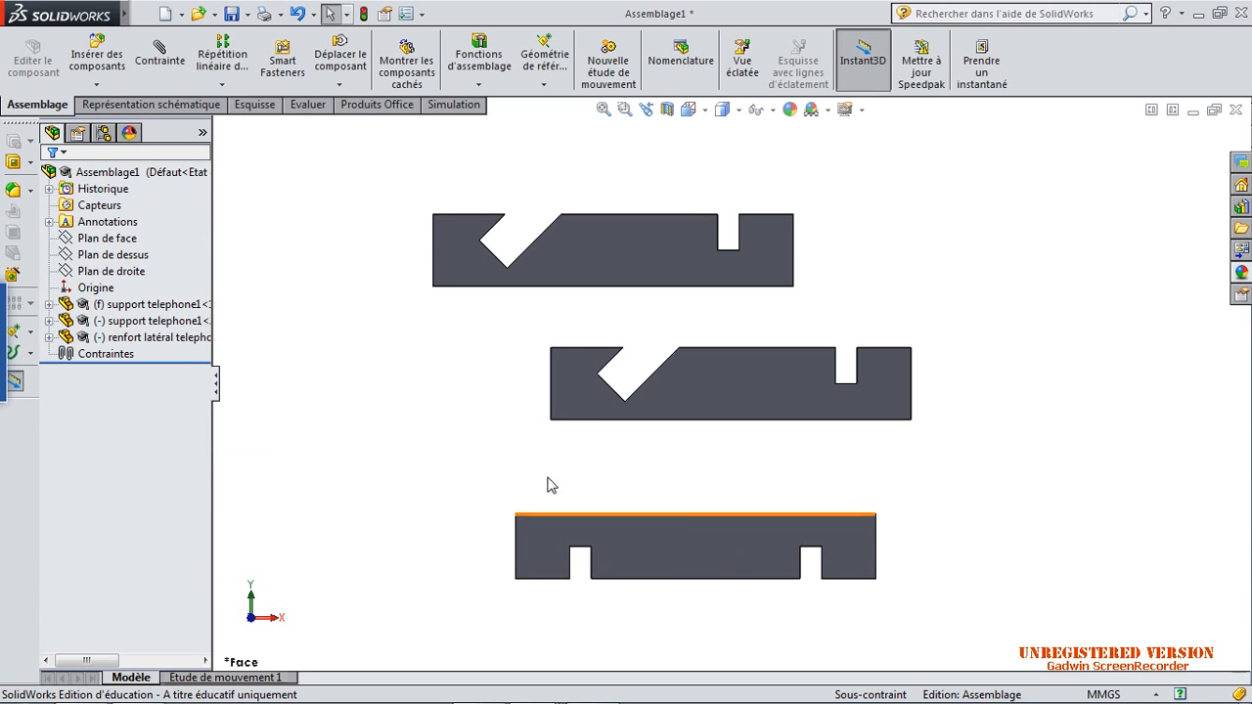
Step: Mate the broad face of the renfort coincident with a side wall of the rectangular slot in the first support
middle_click_drag(400, 378, 417, 417)
scroll(416, 412, "down", 2)
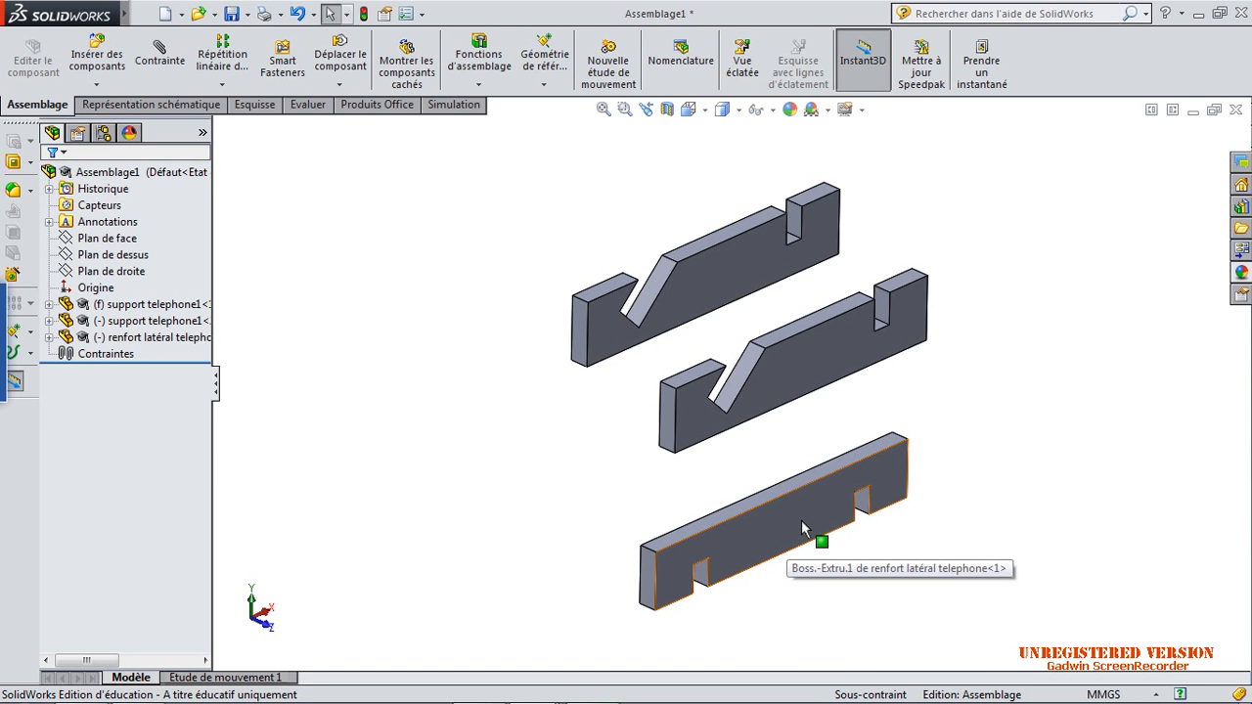
left_click(168, 63)
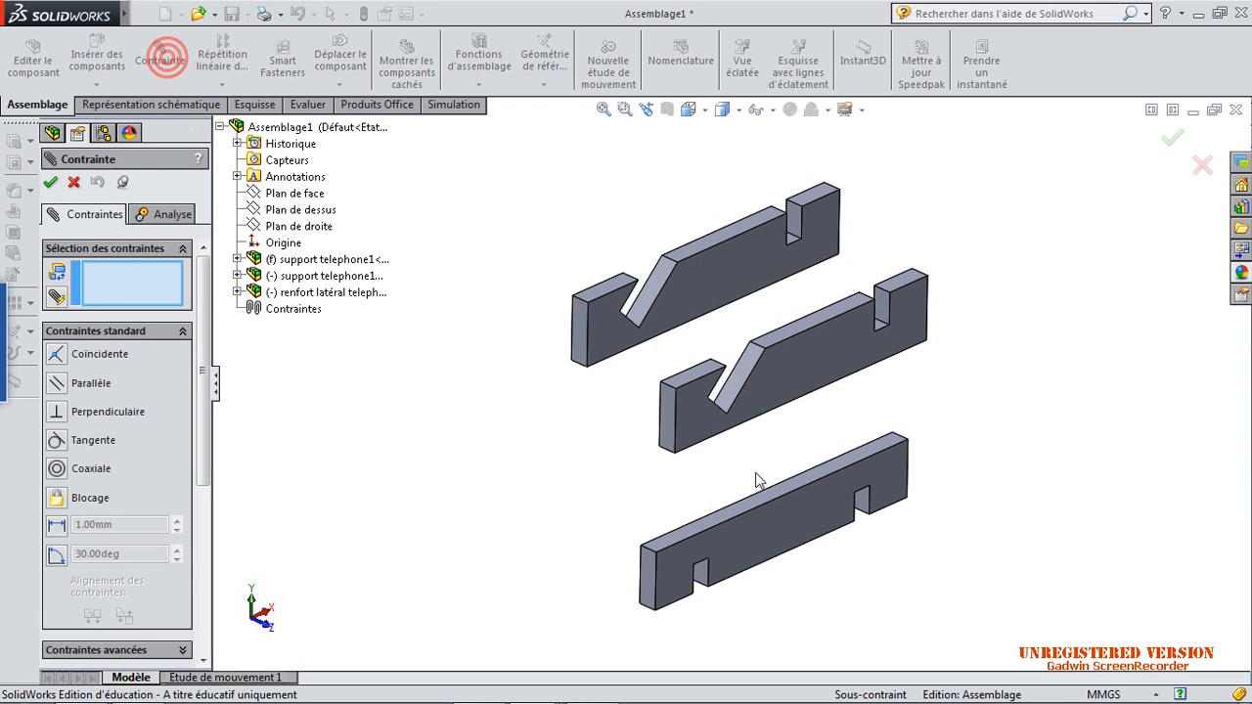
left_click(806, 517)
middle_click_drag(806, 517, 903, 515)
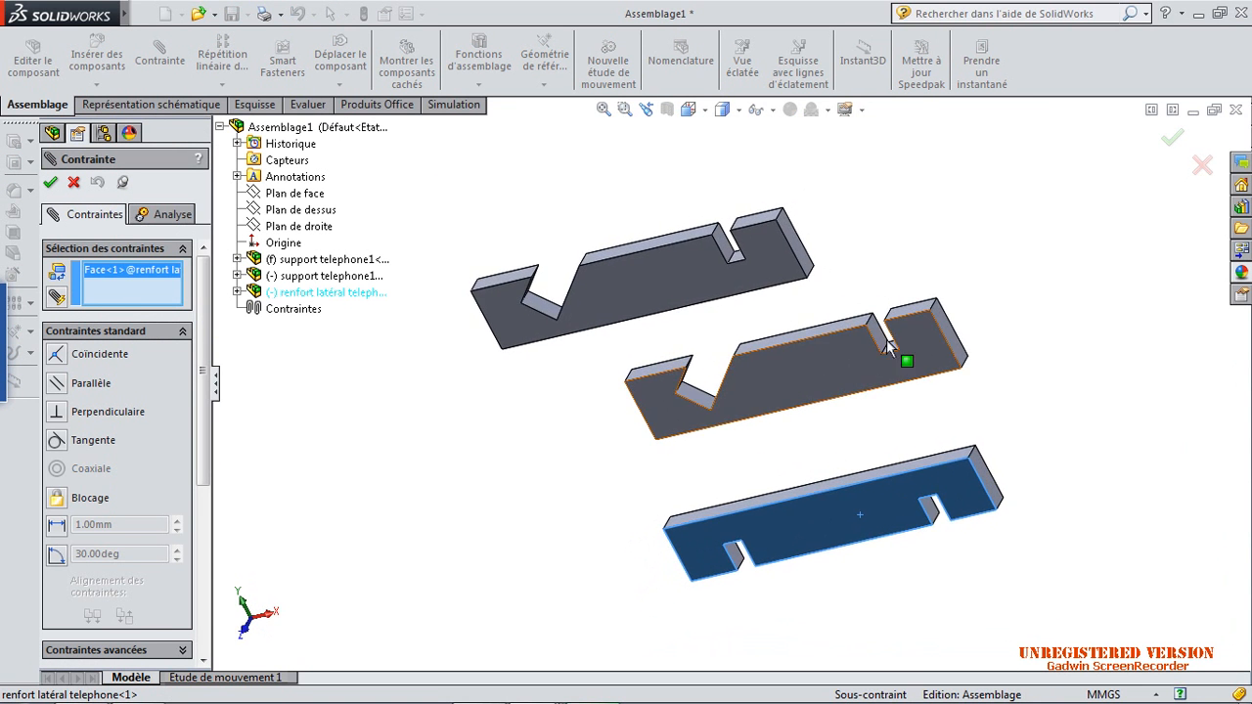
left_click(878, 331)
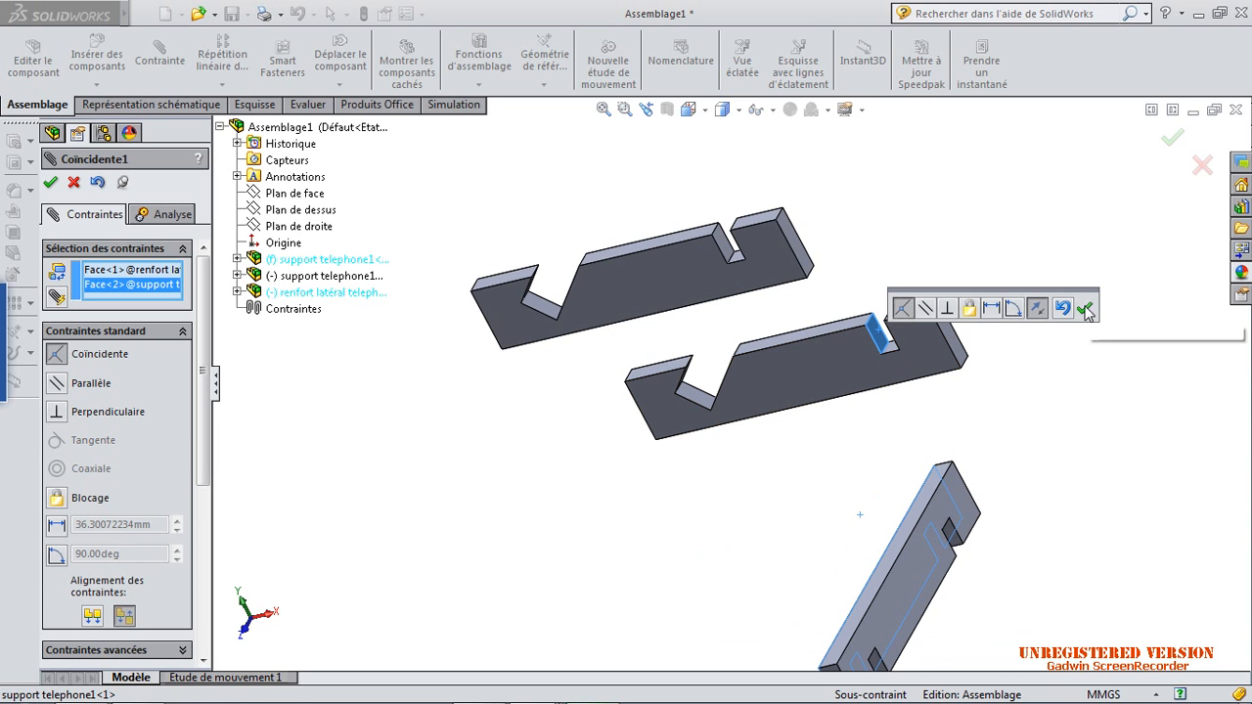
left_click(1086, 310)
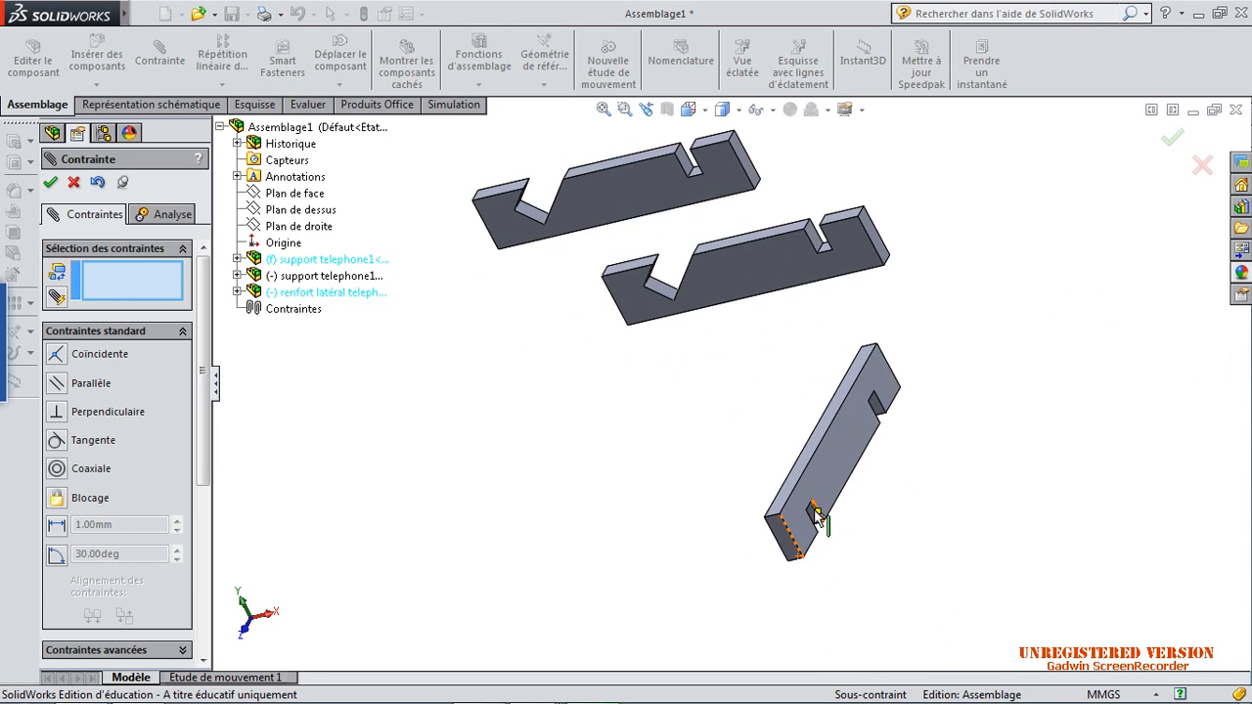
Step: Mate a side wall of the renfort's end slot coincident with the broad face of the first support
left_click(814, 515)
middle_click_drag(986, 440, 881, 518)
left_click(699, 321)
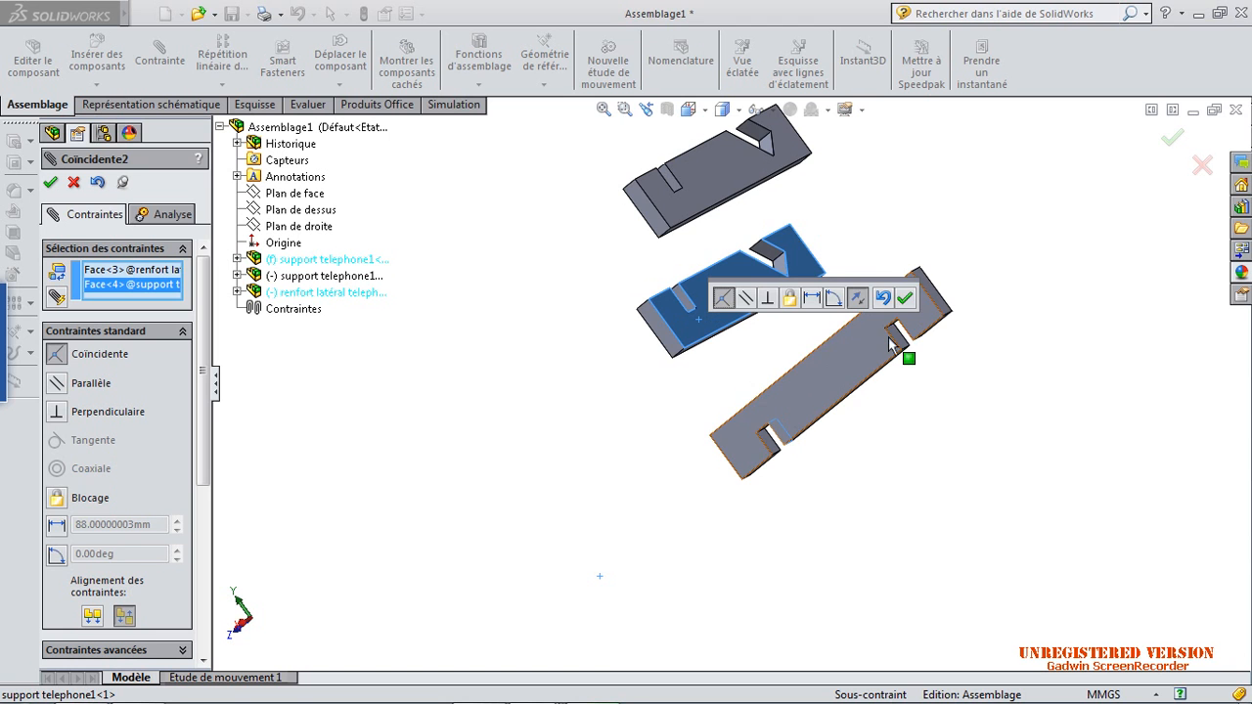
left_click(908, 301)
Step: Mate the inner end face of that renfort slot coincident with the bottom of the first support's rectangular slot
middle_click_drag(899, 575, 765, 429)
scroll(771, 428, "down", 2)
scroll(769, 426, "down", 1)
left_click(767, 423)
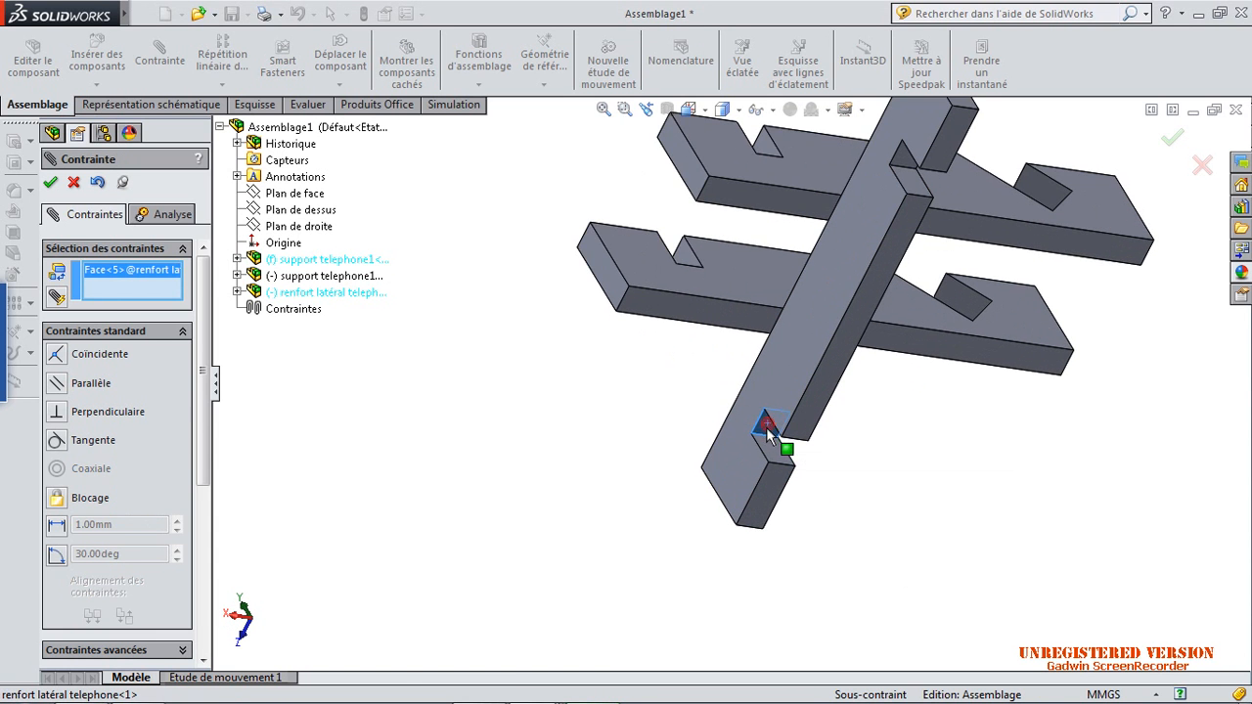
scroll(767, 423, "up", 3)
middle_click_drag(772, 310, 797, 386)
scroll(869, 393, "down", 3)
left_click(837, 397)
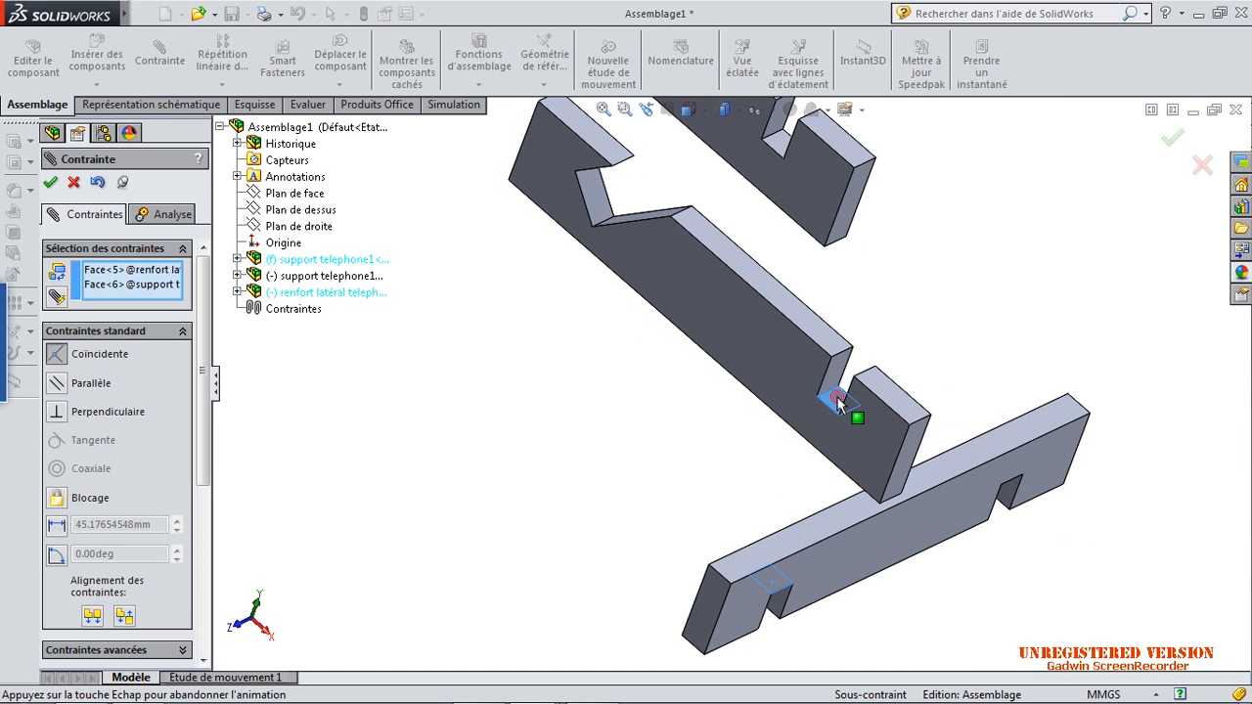
left_click(1043, 428)
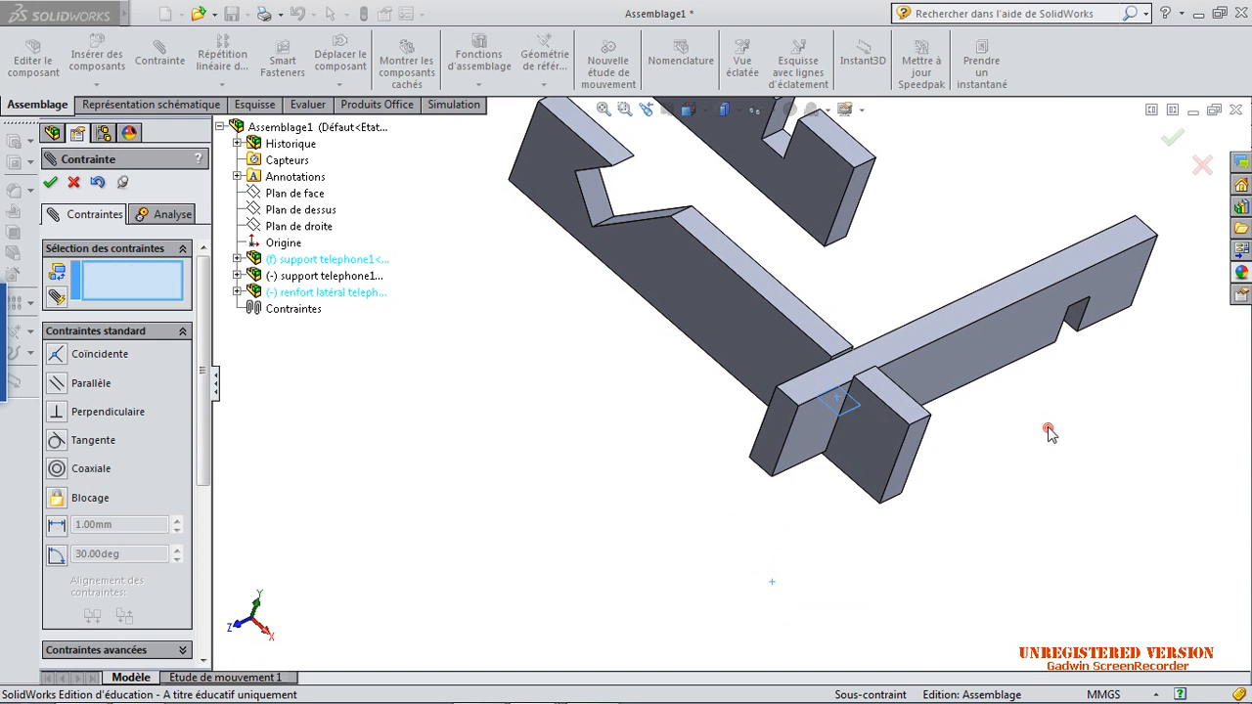
Step: Mate a side wall of the renfort's other slot coincident with the broad face of the second support
middle_click_drag(568, 475, 665, 218)
scroll(715, 214, "down", 3)
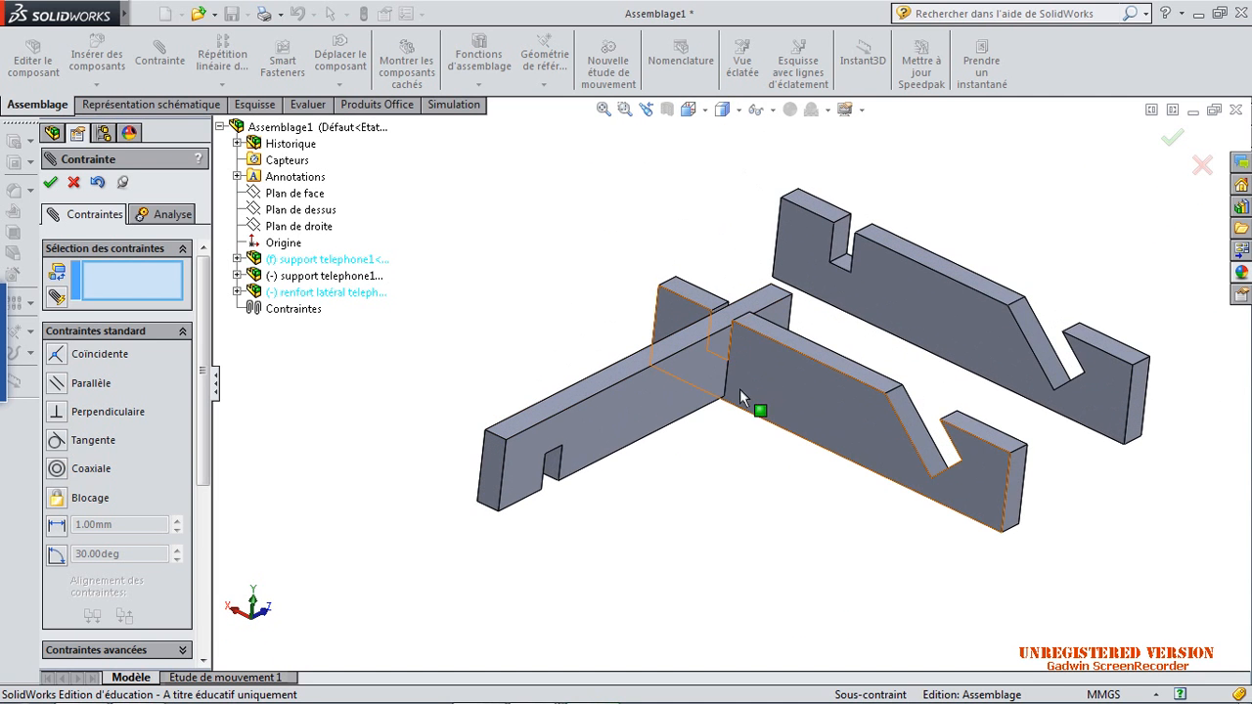
left_click(554, 470)
middle_click_drag(744, 506, 914, 333)
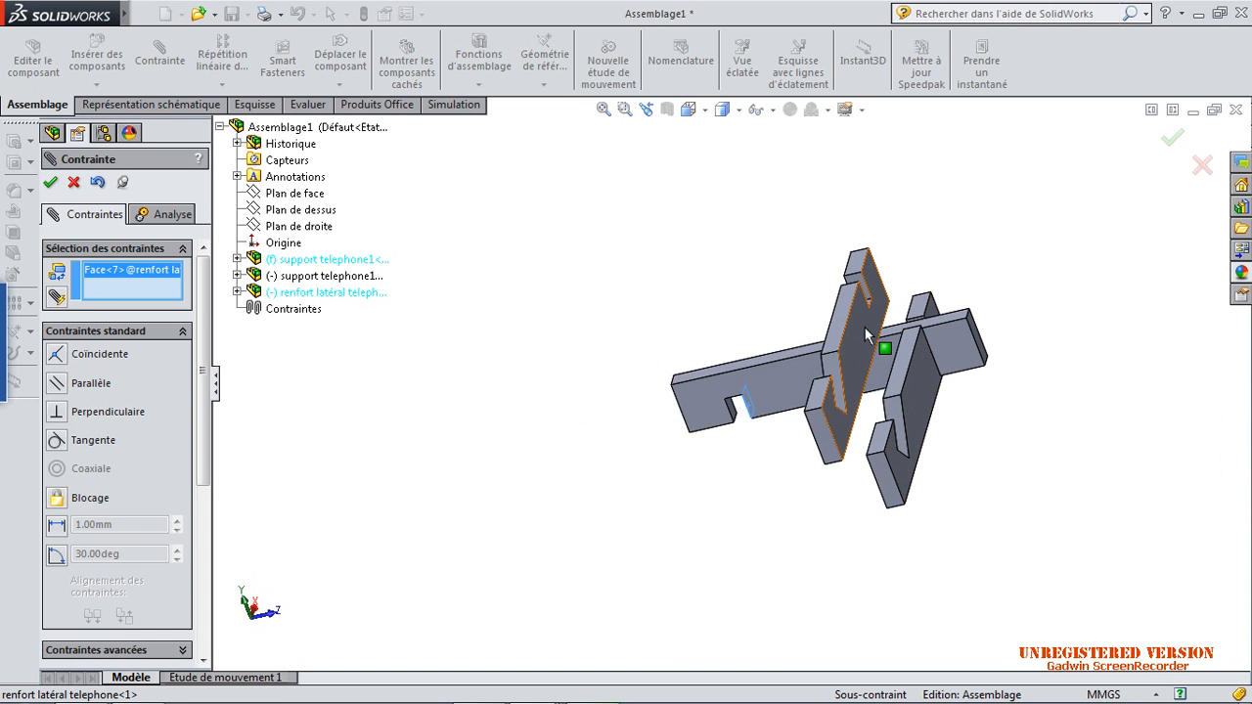
left_click(865, 333)
left_click(1073, 305)
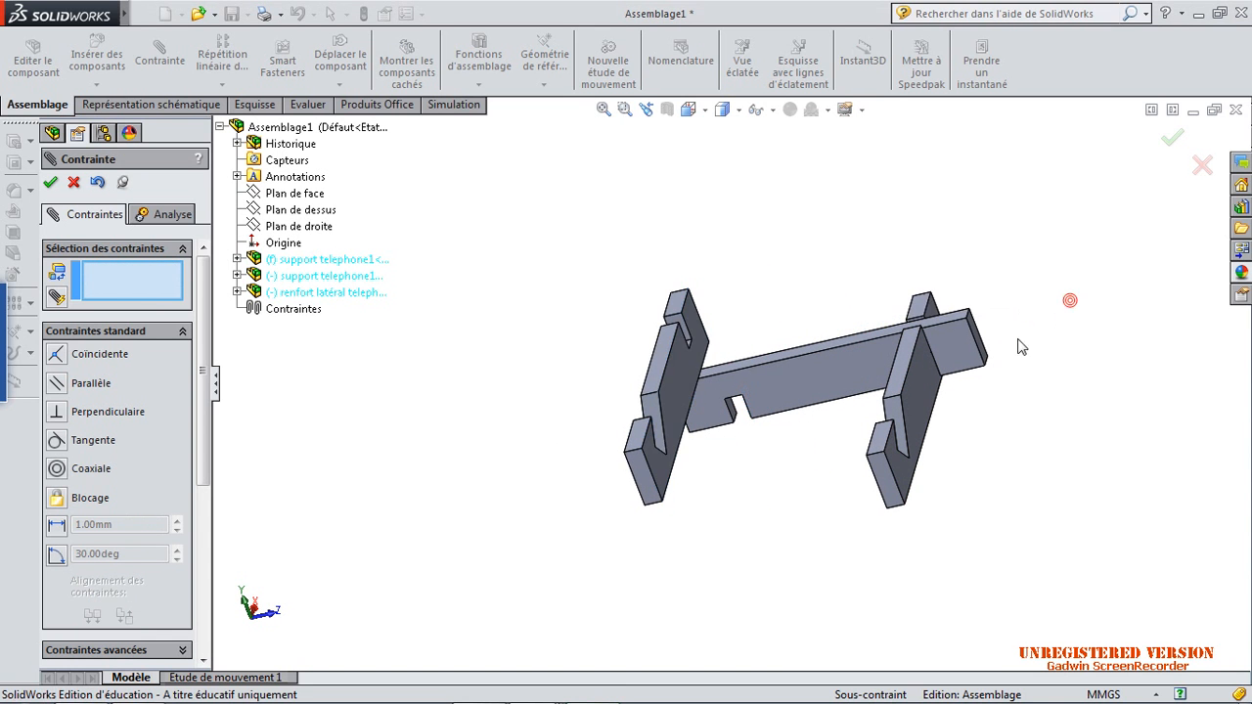
Step: Mate the bottom of the second support's rectangular slot coincident with the inner end face of the renfort's free slot
middle_click_drag(796, 480, 615, 382)
scroll(614, 382, "down", 3)
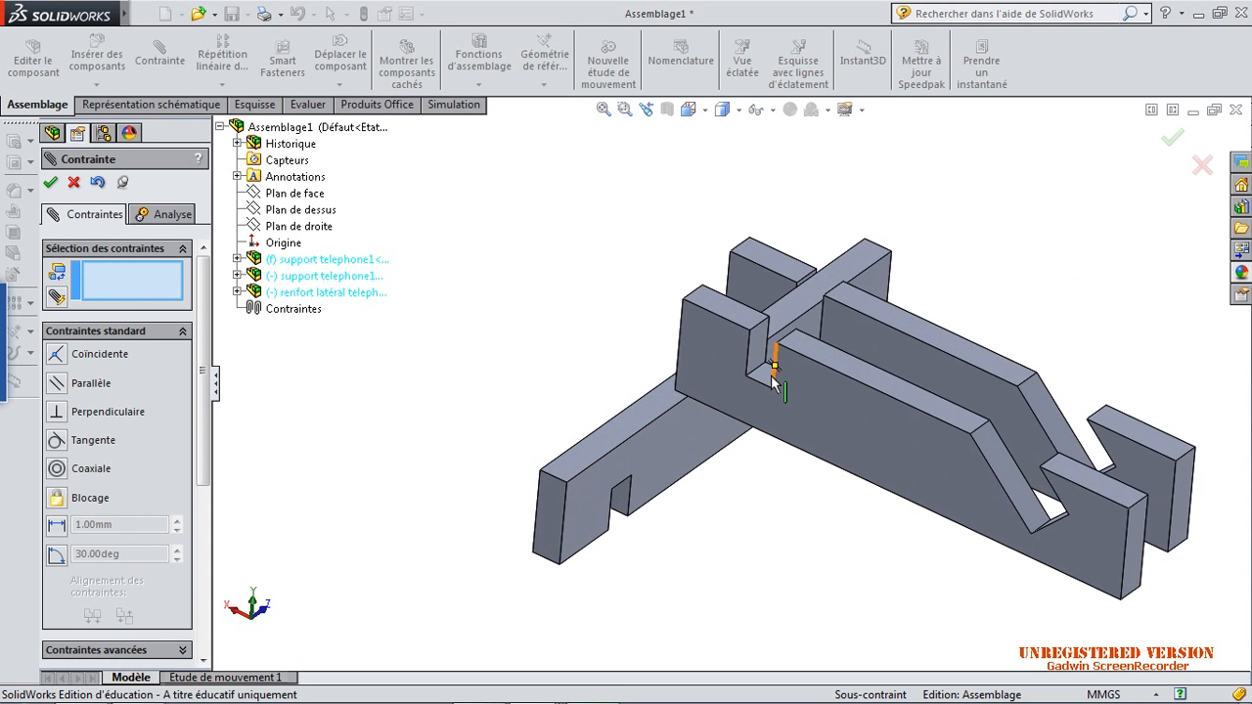
left_click(766, 374)
mouse_move(702, 517)
middle_mouse_down()
mouse_move(684, 316)
mouse_move(682, 509)
middle_mouse_up()
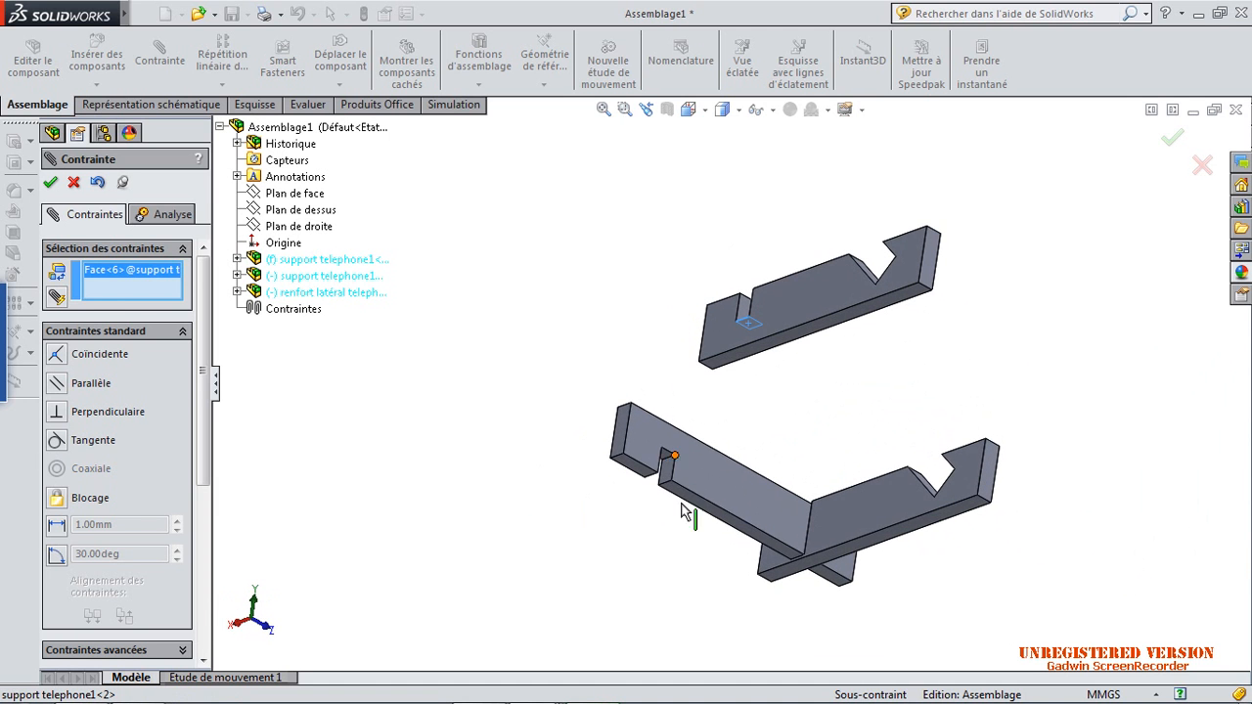
left_click(664, 455)
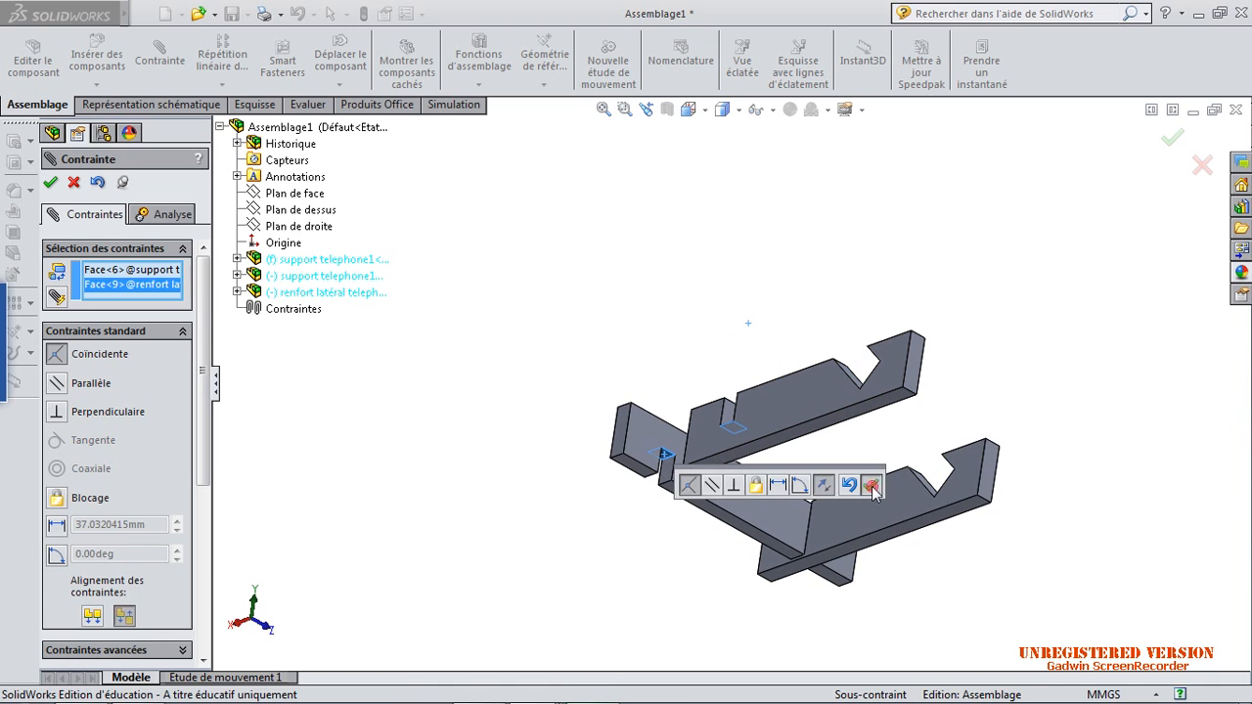
left_click(869, 484)
Step: Mate a side wall of the second support's rectangular slot coincident with the renfort's broad face, and finish mating
left_click(732, 419)
middle_click_drag(733, 420, 811, 545)
left_click(771, 484)
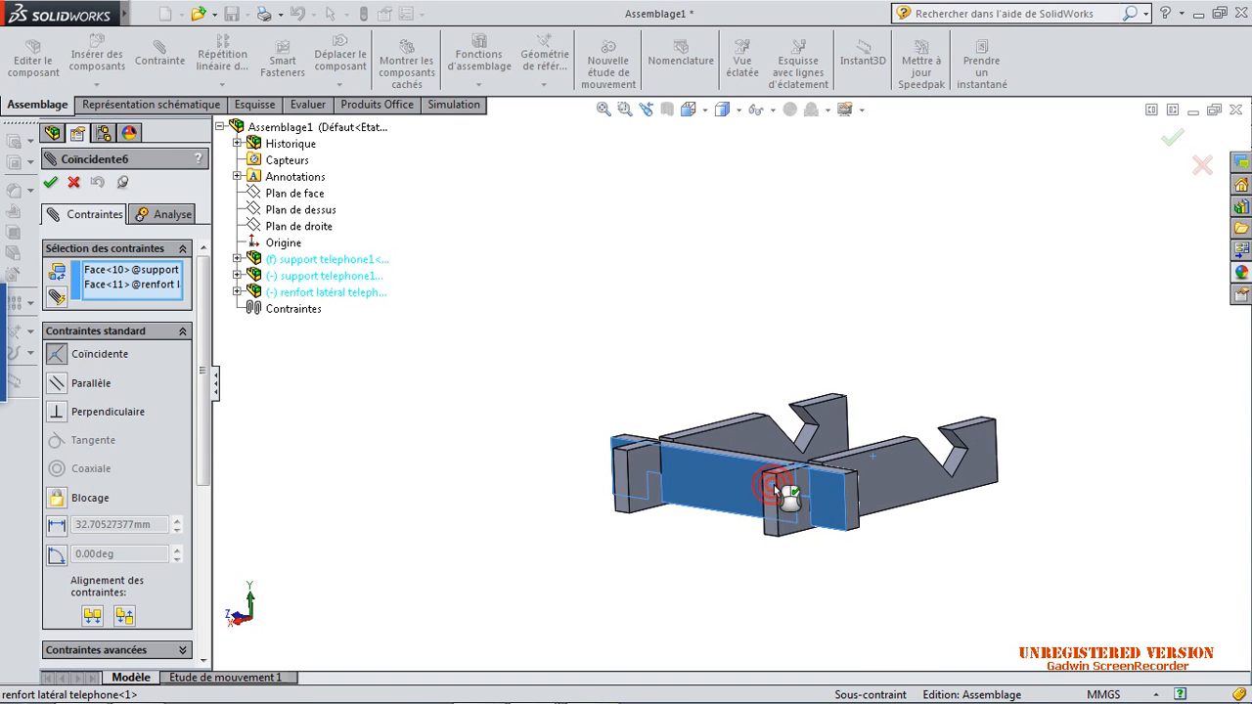
left_click(980, 515)
middle_click_drag(1001, 543, 853, 634)
scroll(865, 437, "down", 3)
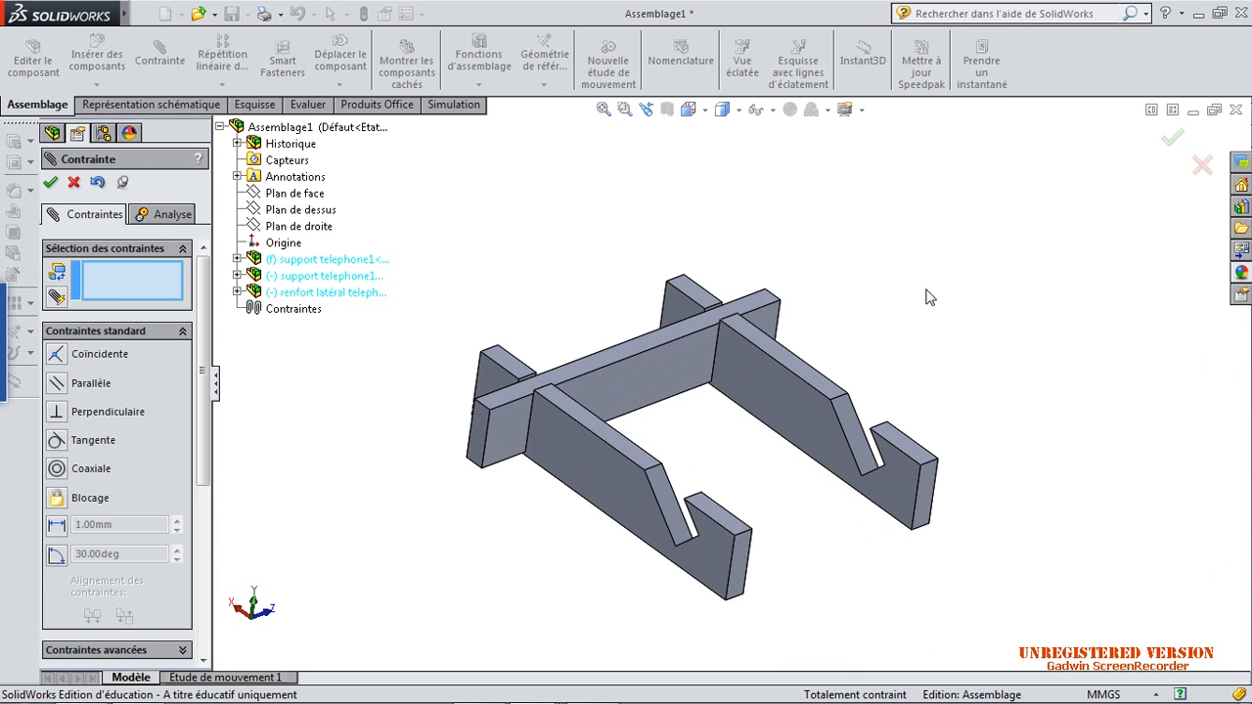
left_click(1170, 143)
middle_click_drag(1023, 396, 983, 430)
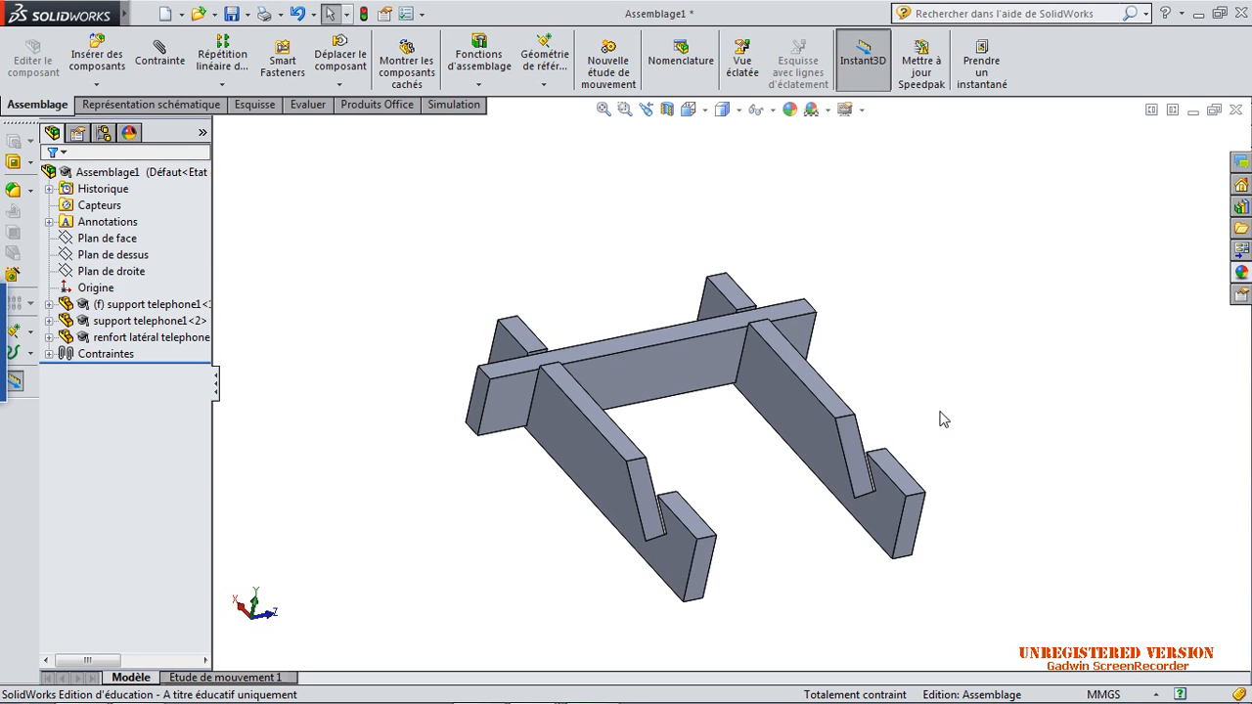
mouse_move(2, 395)
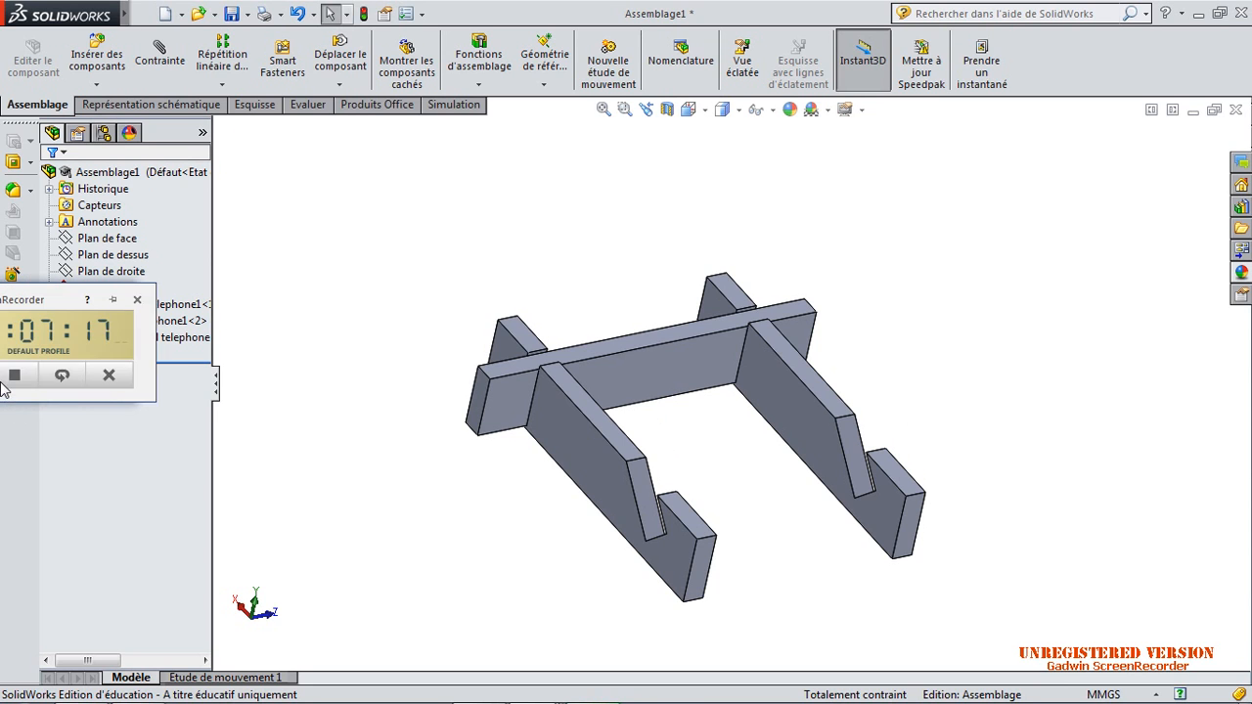